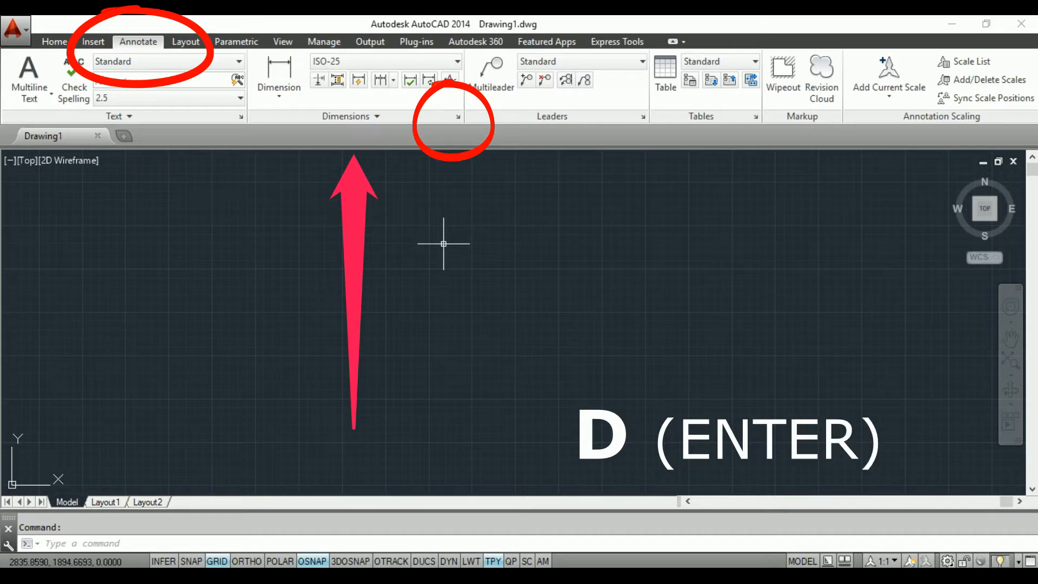
In the Dimension Style Manager, start a new dimension style and name it COTA followed by the author's first name.
type("D")
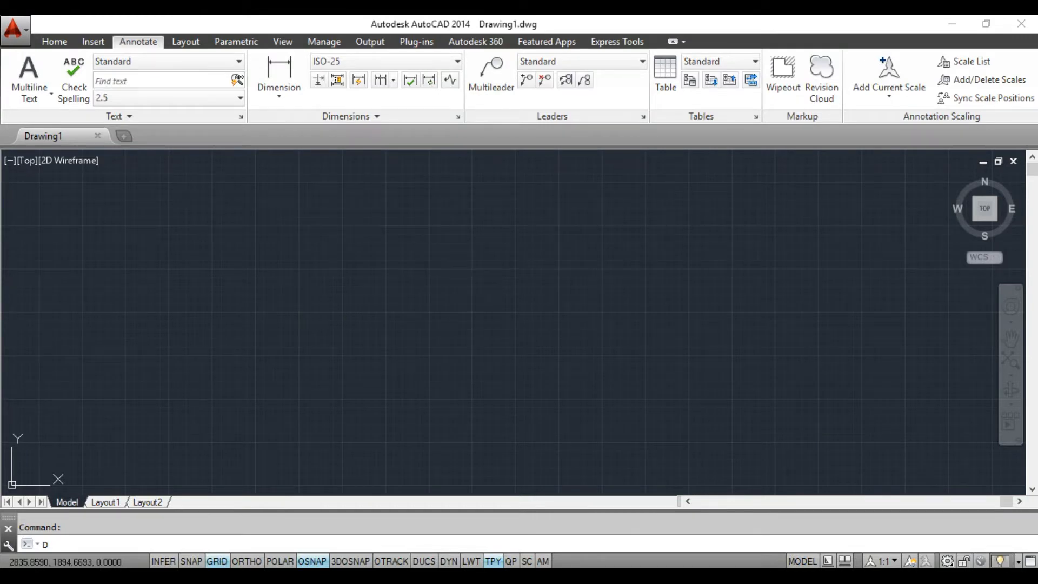
key("Return")
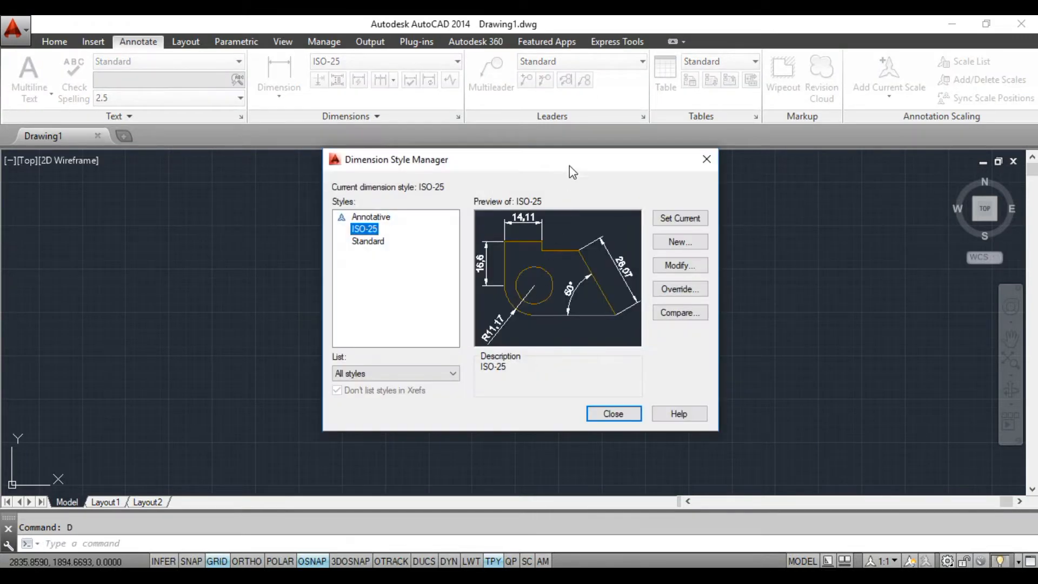
left_click_drag(558, 144, 566, 167)
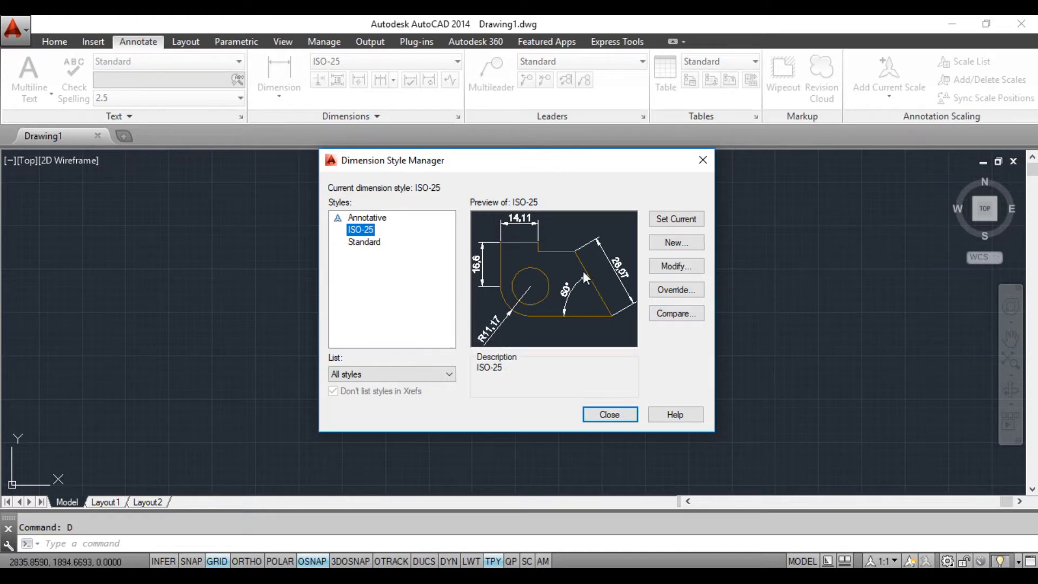
left_click(676, 242)
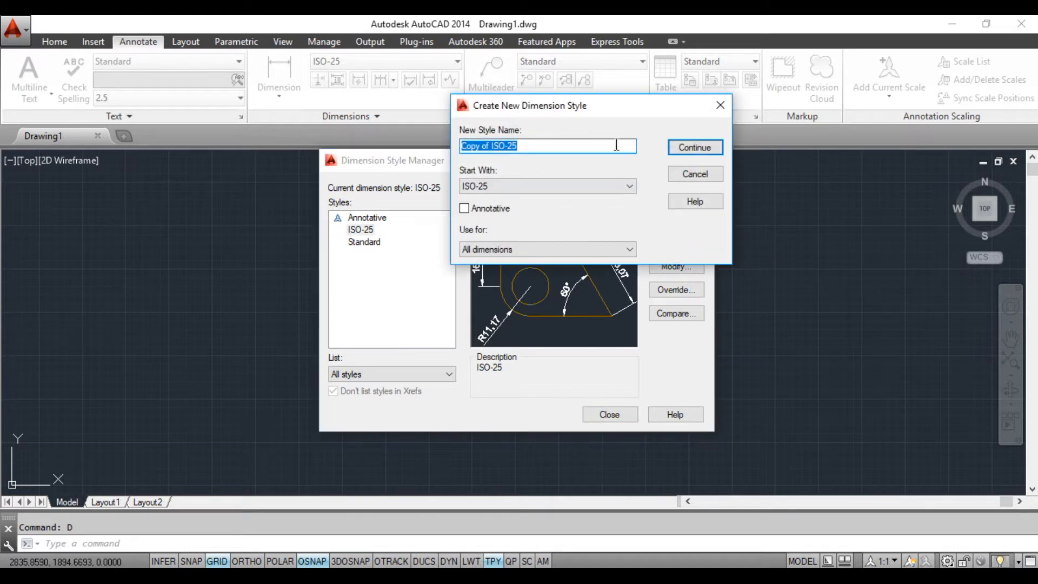
left_click_drag(607, 114, 623, 282)
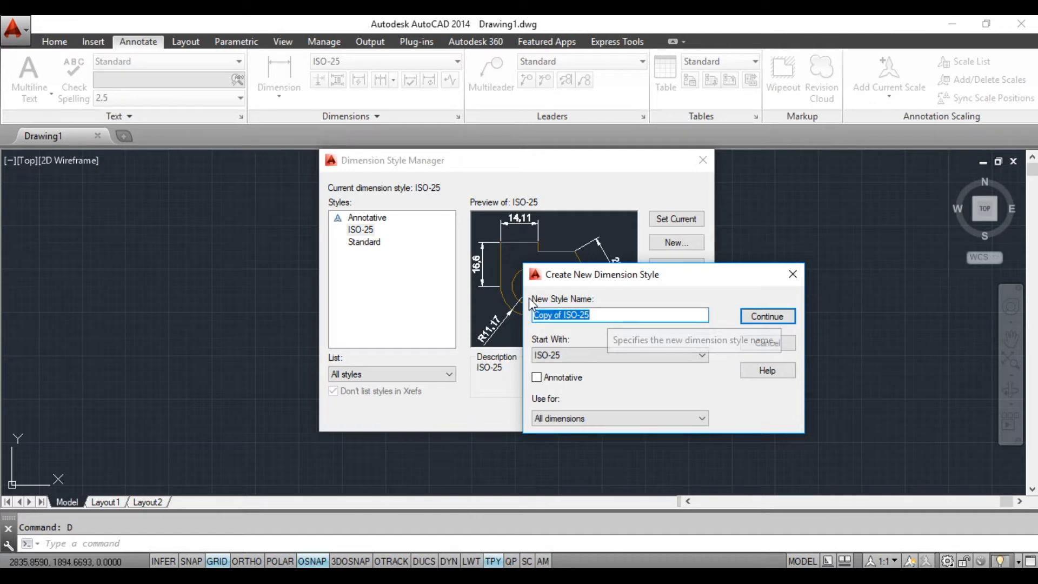
left_click_drag(592, 314, 530, 312)
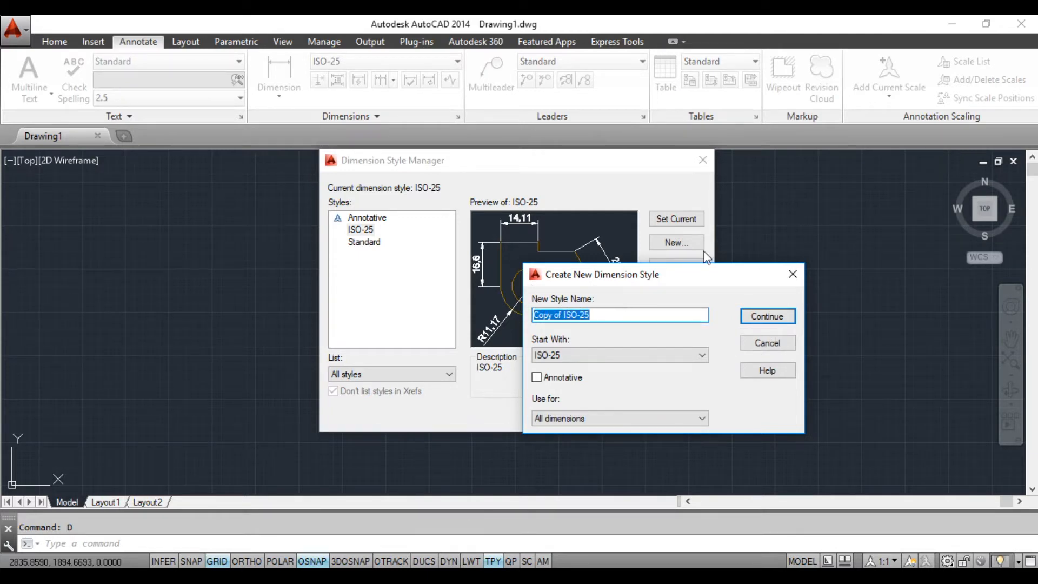
type("cota")
key("BackSpace")
key("BackSpace")
key("BackSpace")
key("BackSpace")
type("COTA MARIANNA")
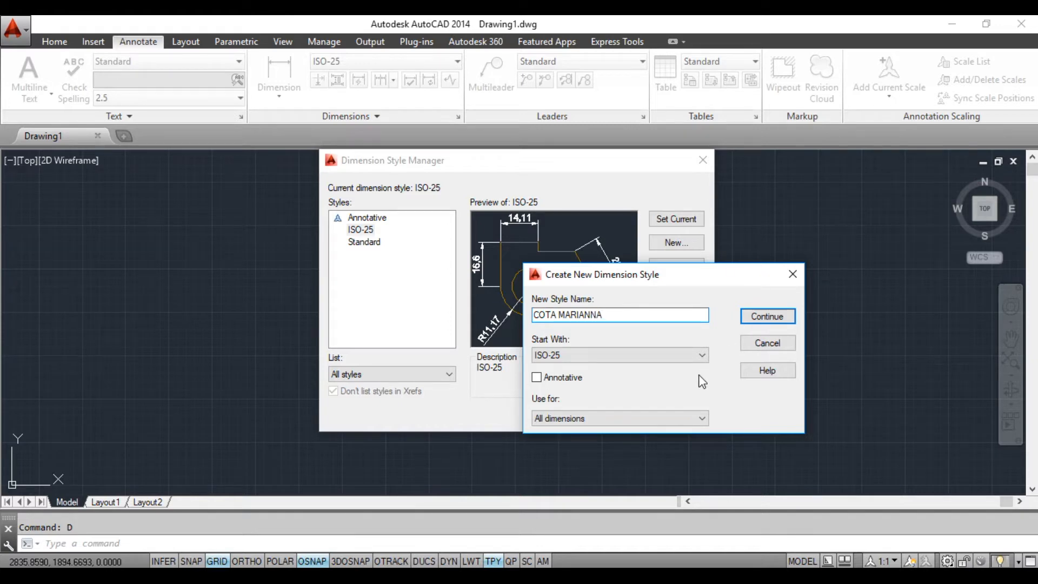
Base the new style on Annotative, apply it to all dimensions, and continue to its detailed settings.
left_click(562, 355)
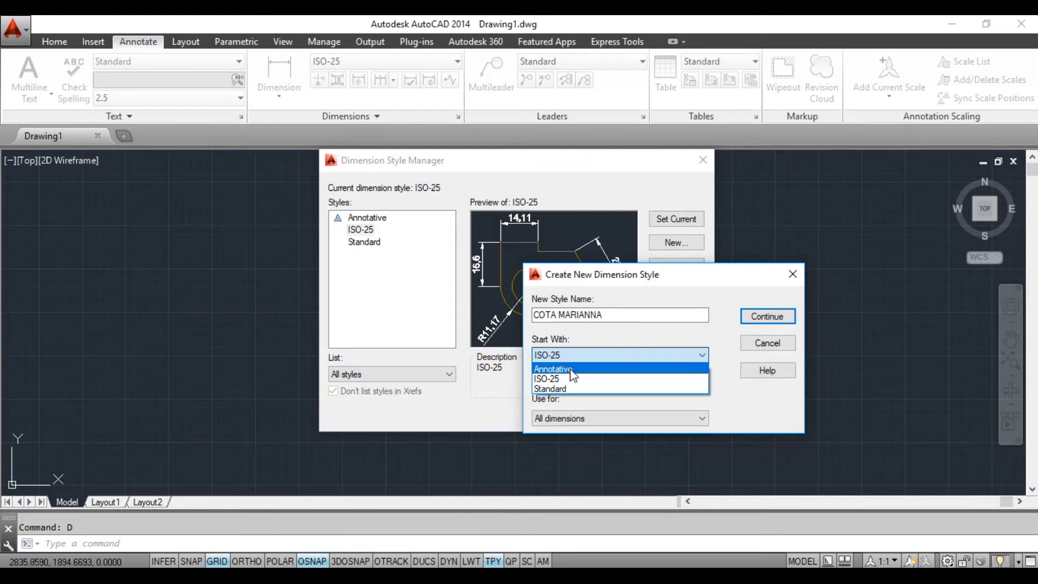
left_click(569, 369)
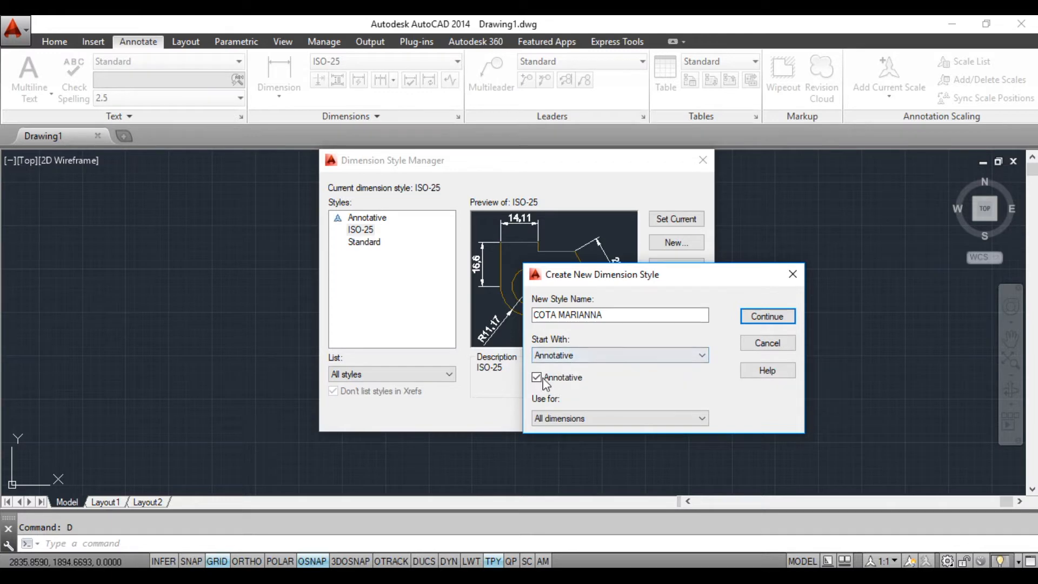
left_click(598, 367)
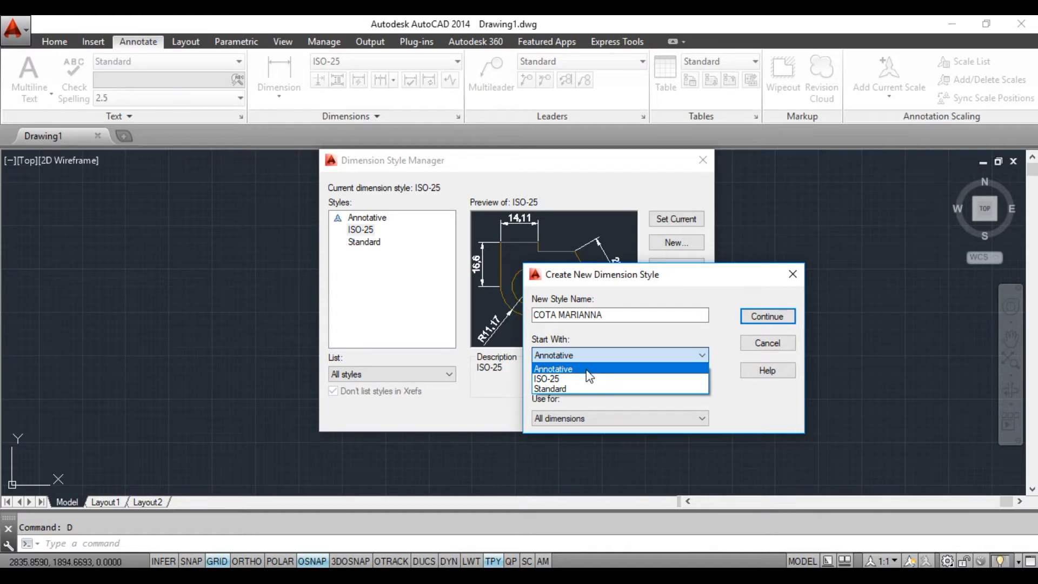
left_click(587, 370)
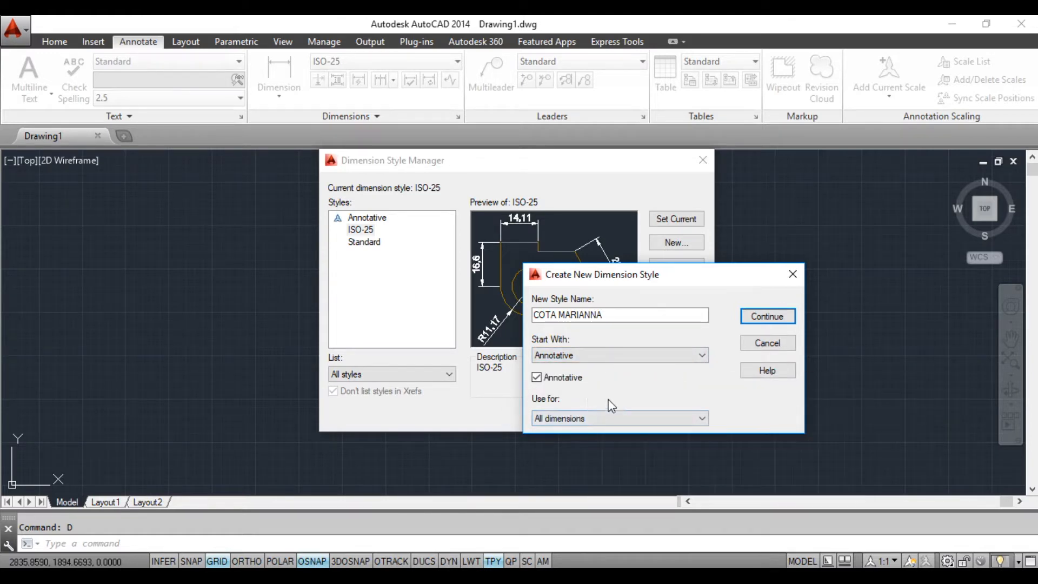
left_click(613, 421)
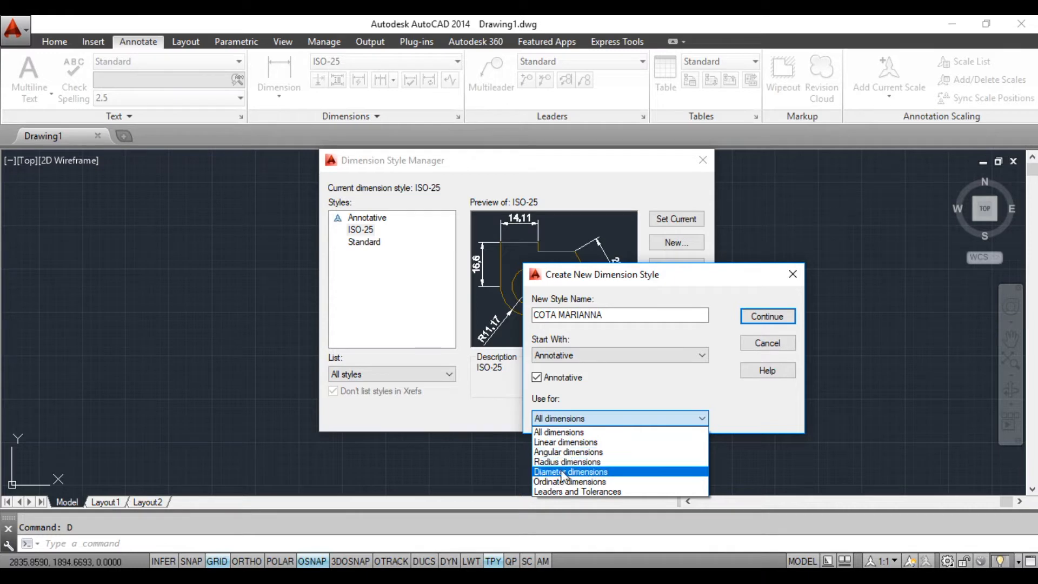
left_click(595, 432)
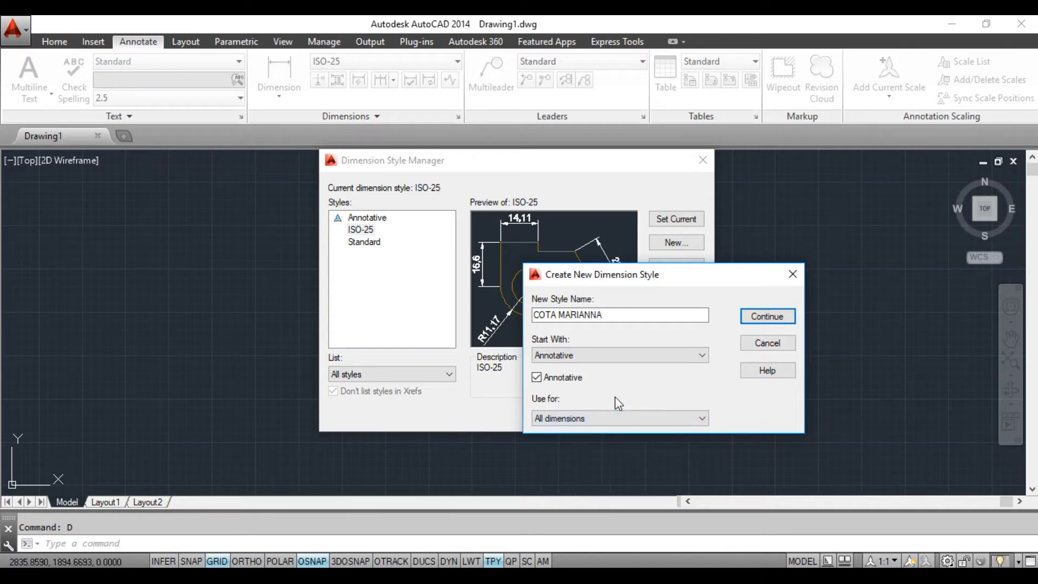
left_click(771, 319)
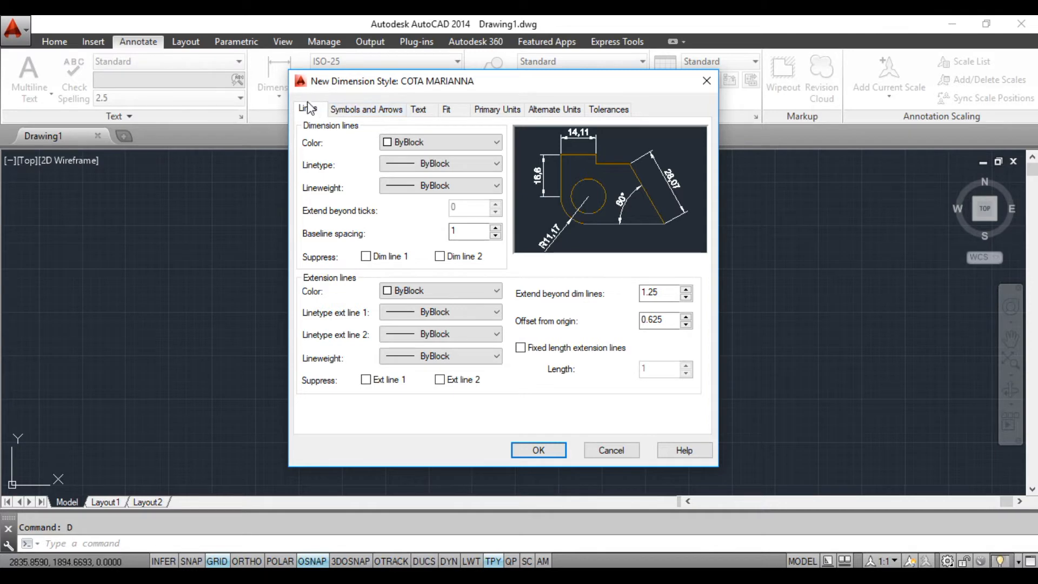
Set the color, linetype and lineweight of the dimension lines to ByLayer.
left_click(425, 145)
left_click(426, 155)
left_click(426, 162)
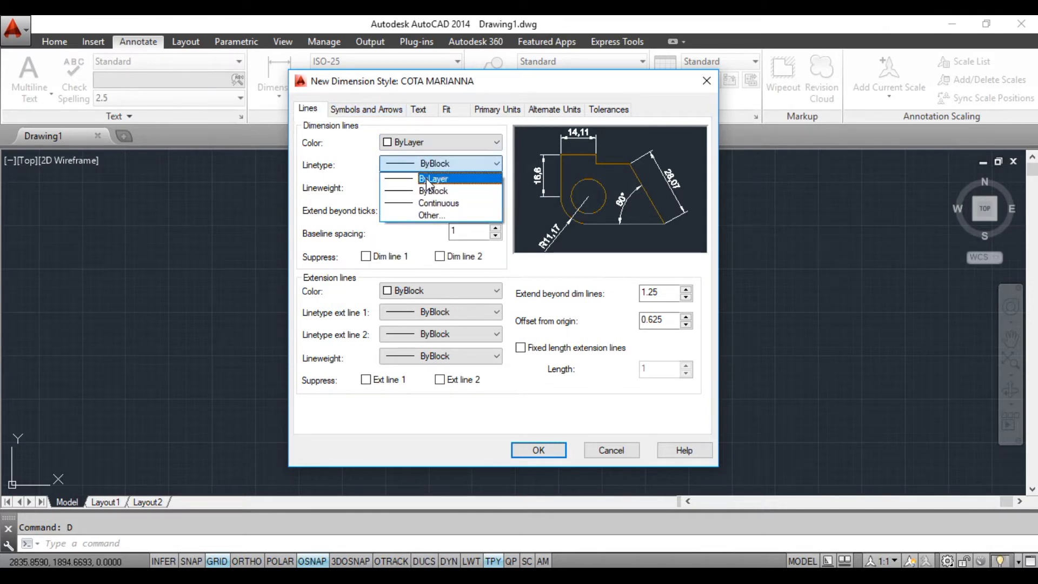
left_click(427, 179)
left_click(427, 187)
left_click(427, 197)
Set the extension lines' color, both linetypes and lineweight to ByLayer.
left_click(441, 292)
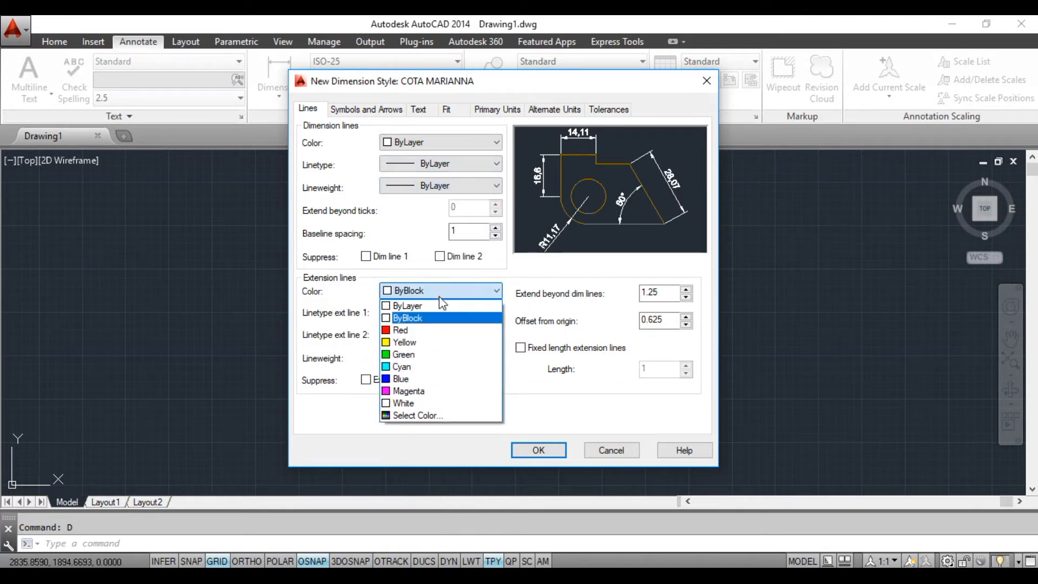
left_click(441, 305)
left_click(442, 312)
left_click(439, 323)
left_click(439, 335)
left_click(438, 345)
left_click(433, 356)
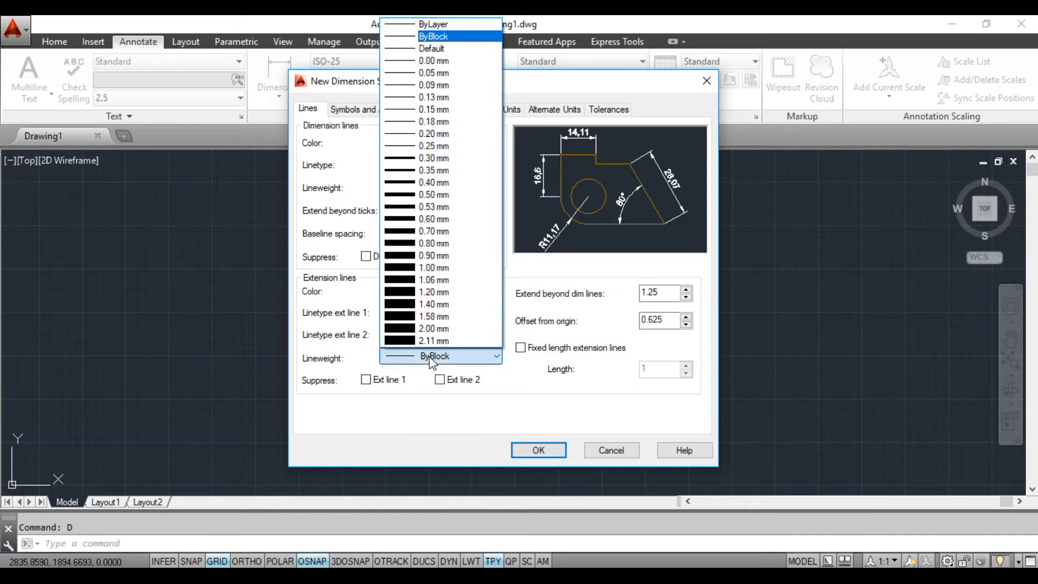
left_click(435, 24)
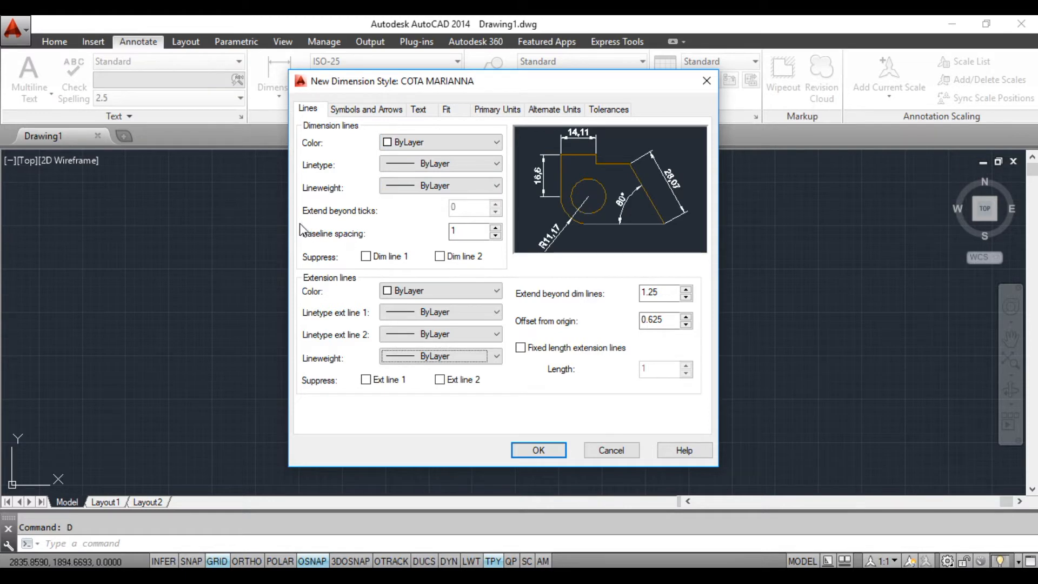
Try suppressing dimension lines 1 and 2 in the preview, then clear both suppress options.
left_click(461, 234)
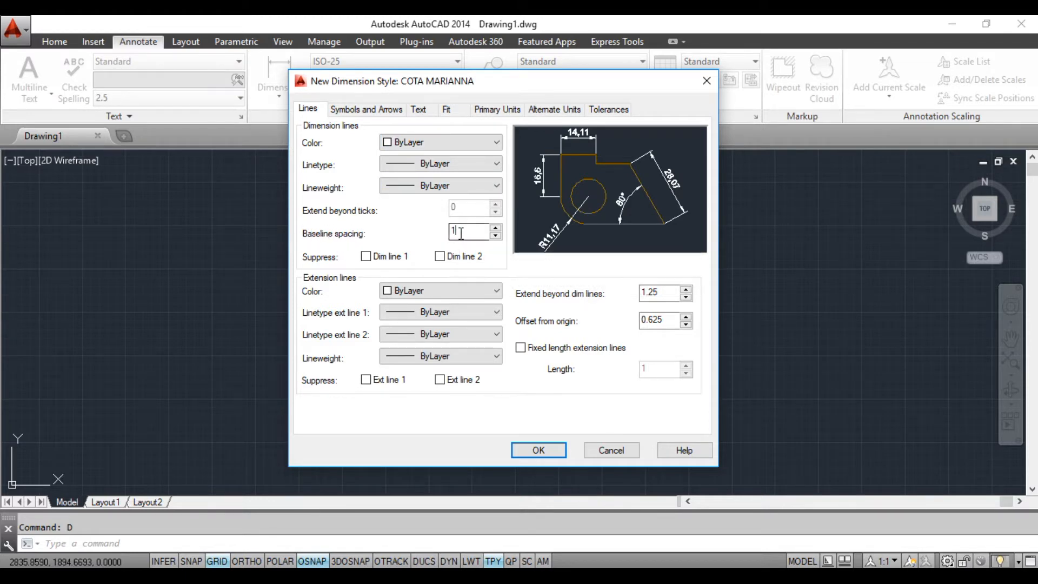
double_click(452, 236)
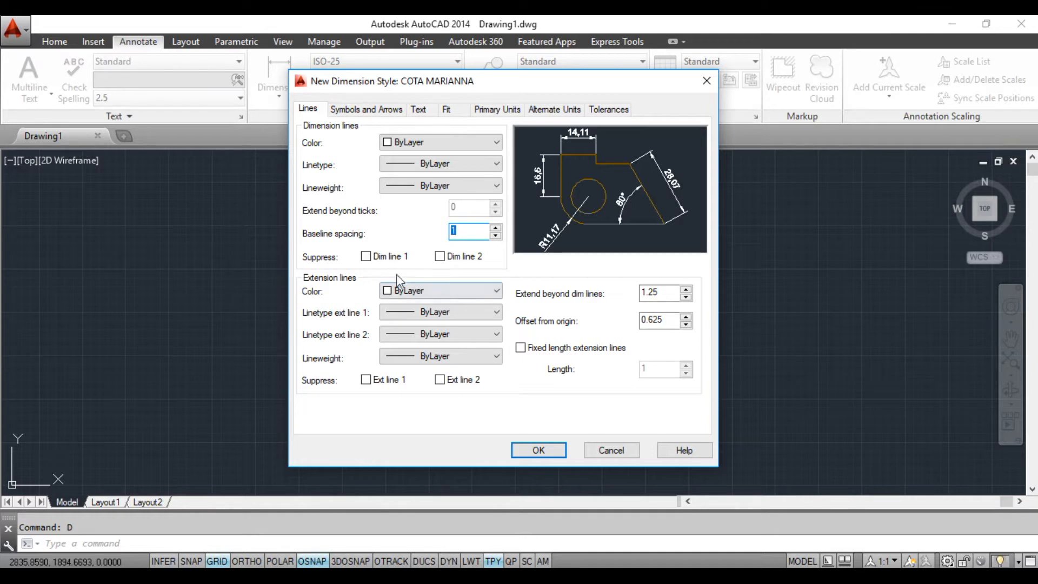
left_click(366, 257)
left_click(366, 258)
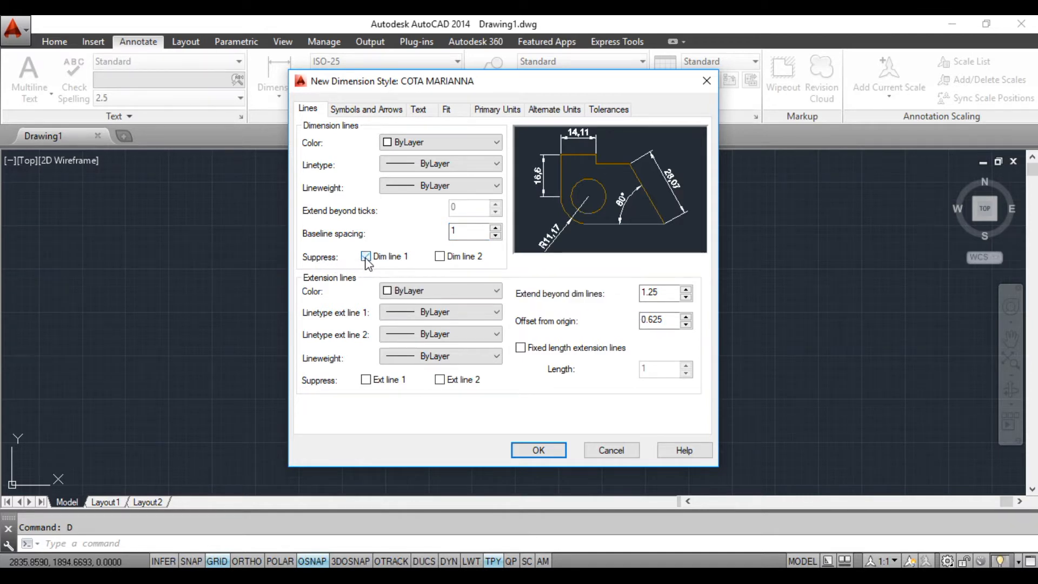
left_click(440, 257)
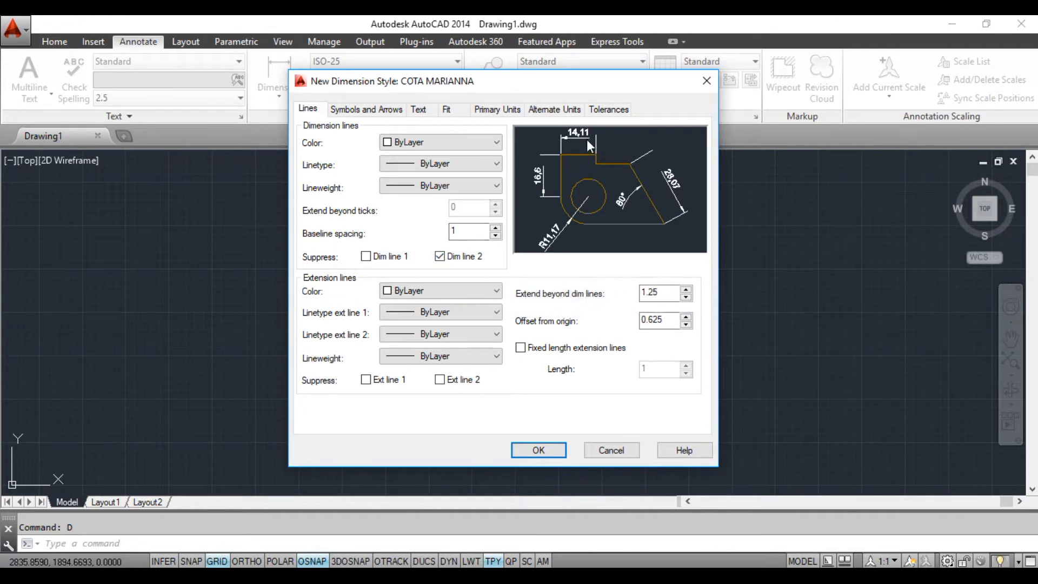
left_click(440, 257)
left_click(366, 256)
left_click(366, 257)
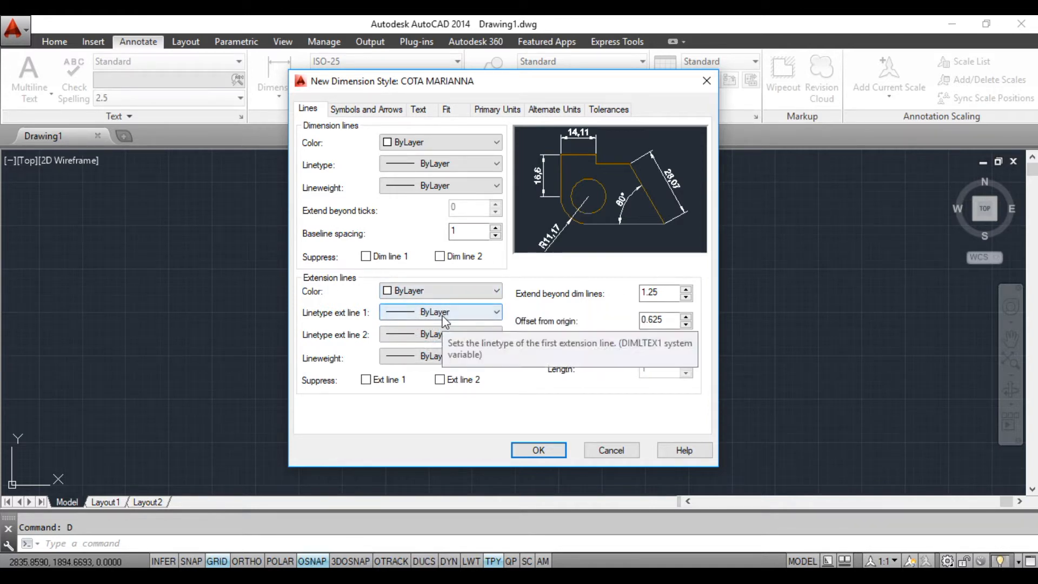
Try suppressing extension lines 1 and 2 in the preview, clearing each option again.
left_click(366, 380)
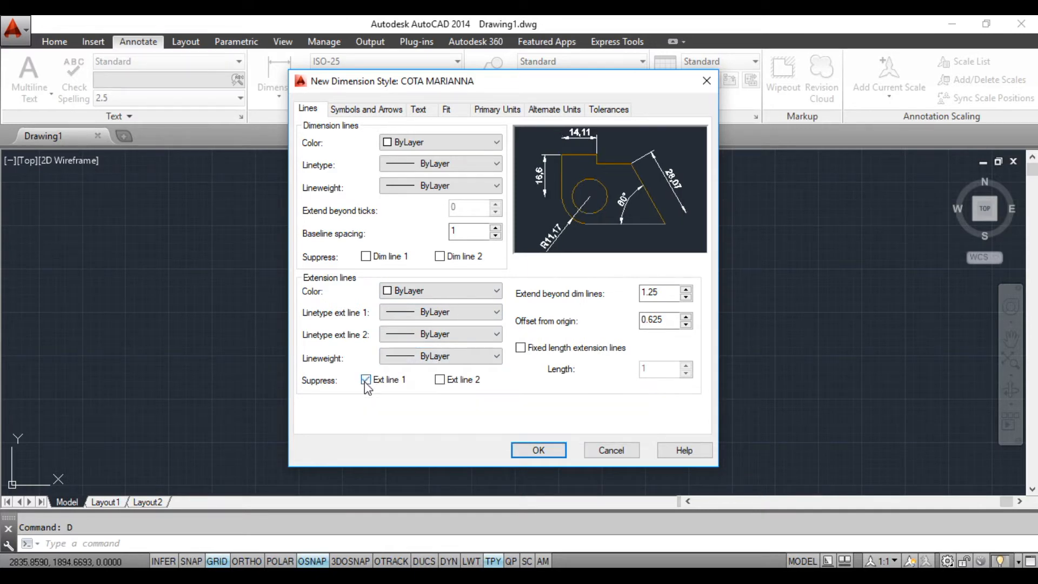
left_click(366, 380)
left_click(439, 380)
left_click(439, 379)
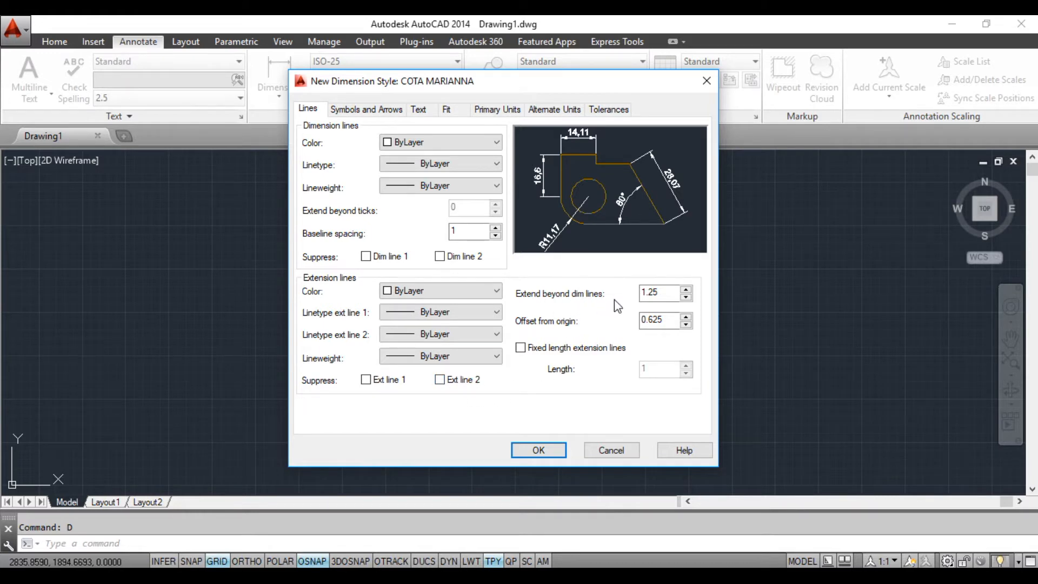
Set the extension lines to extend 0.15 beyond the dimension lines, with a 0.15 offset from origin.
left_click_drag(657, 293, 632, 296)
type("0.15")
left_click_drag(643, 321, 662, 324)
type("0")
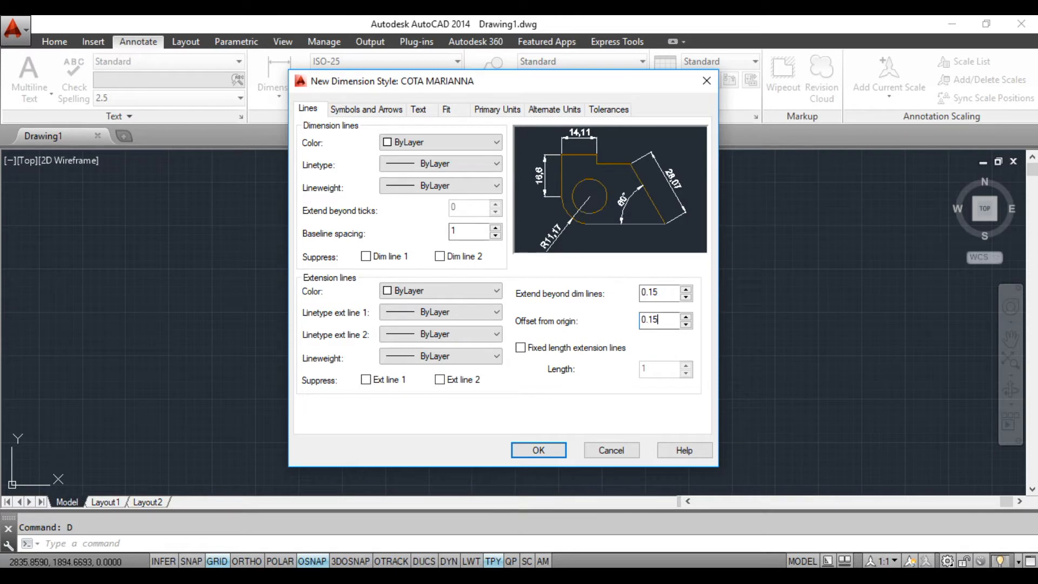
Change the first, second and leader arrowheads of the dimension style to Oblique.
left_click(362, 110)
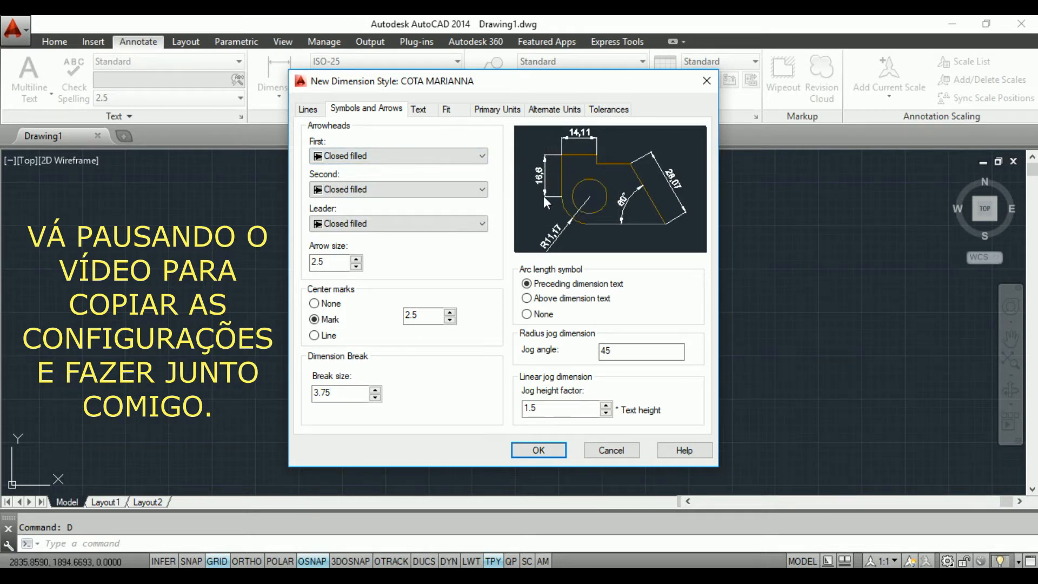
left_click(401, 157)
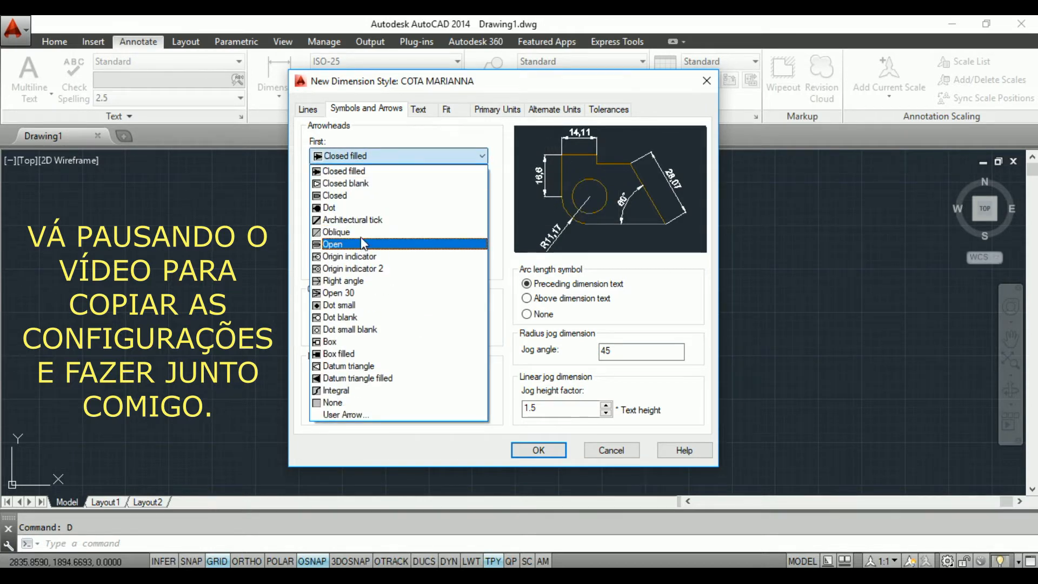
left_click(367, 231)
left_click(371, 190)
left_click(369, 186)
left_click(361, 223)
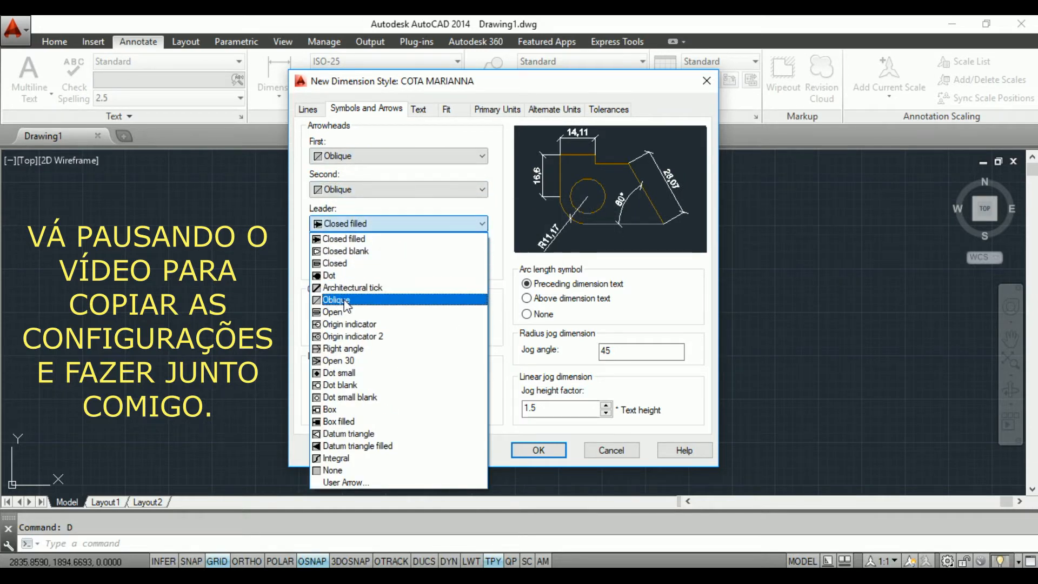
left_click(345, 301)
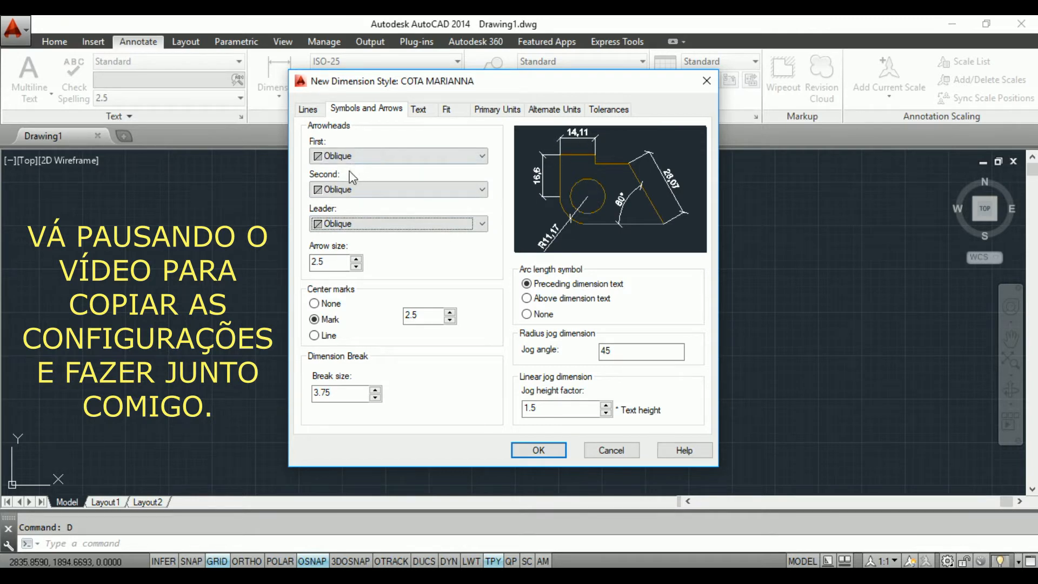
Set the arrow size to 0.15 and both the center mark size and dimension break size to 0.3.
left_click_drag(324, 262, 303, 274)
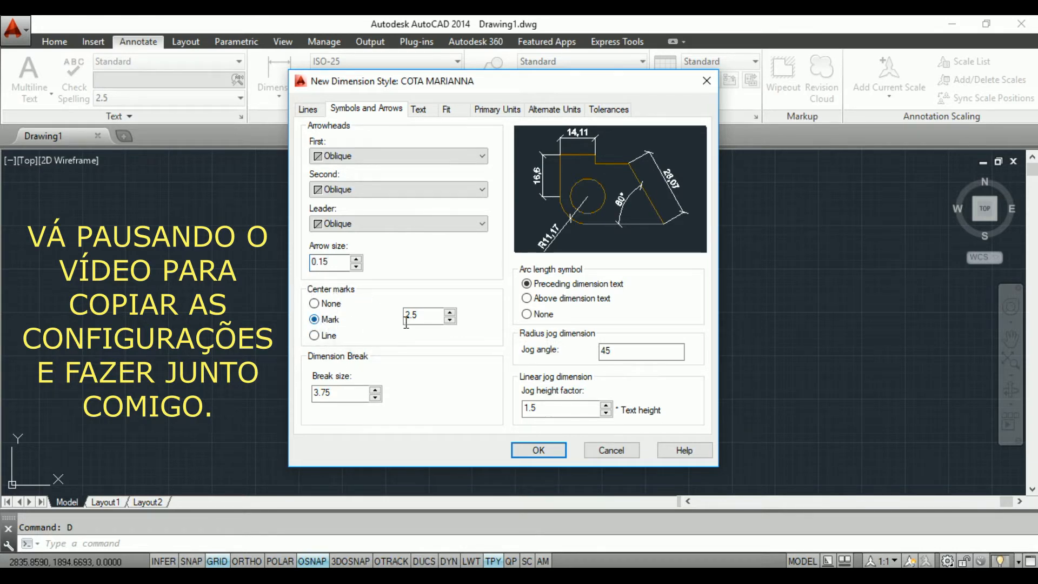
left_click_drag(424, 316, 387, 320)
type("0.3")
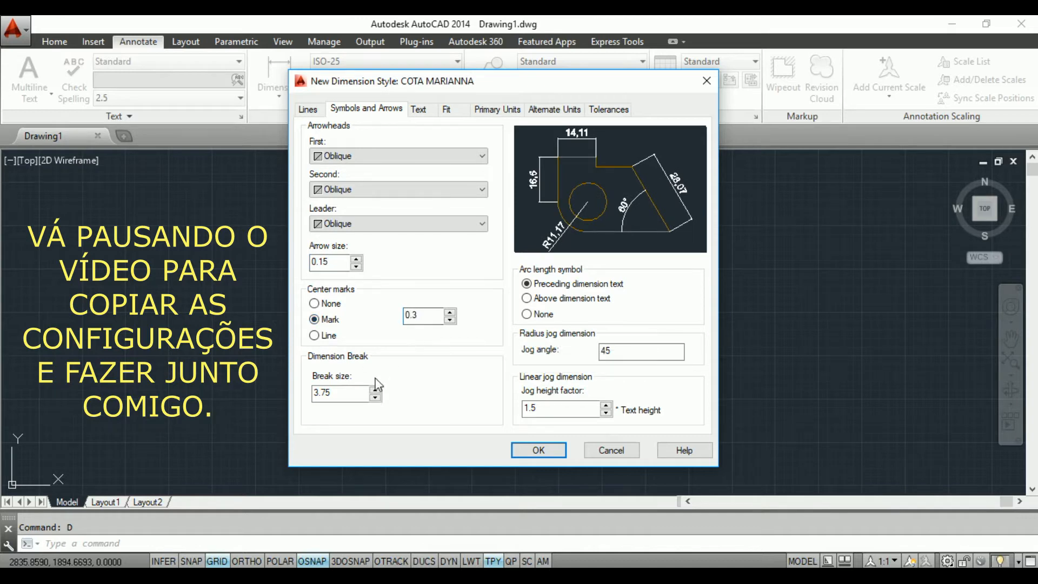
left_click(359, 393)
type("0.3")
left_click(617, 348)
left_click(551, 409)
Open the dimension style's text settings and check the available text styles.
left_click(421, 110)
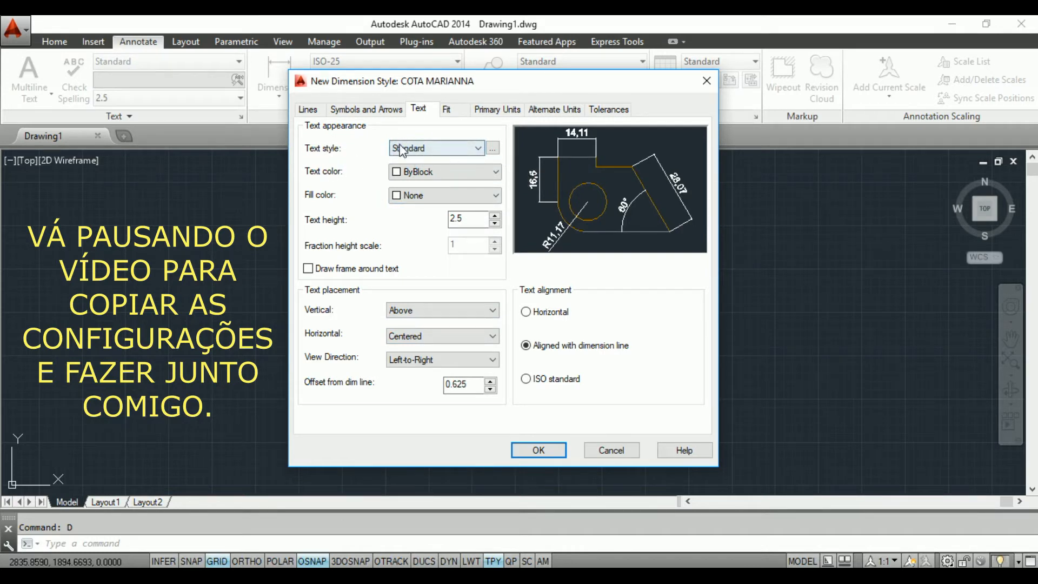
left_click(479, 149)
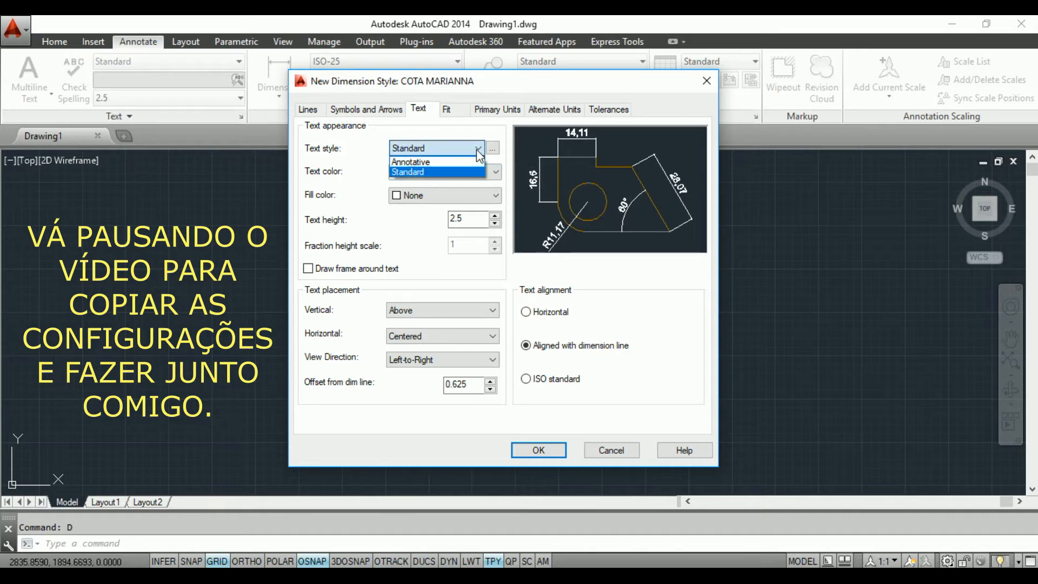
left_click(441, 156)
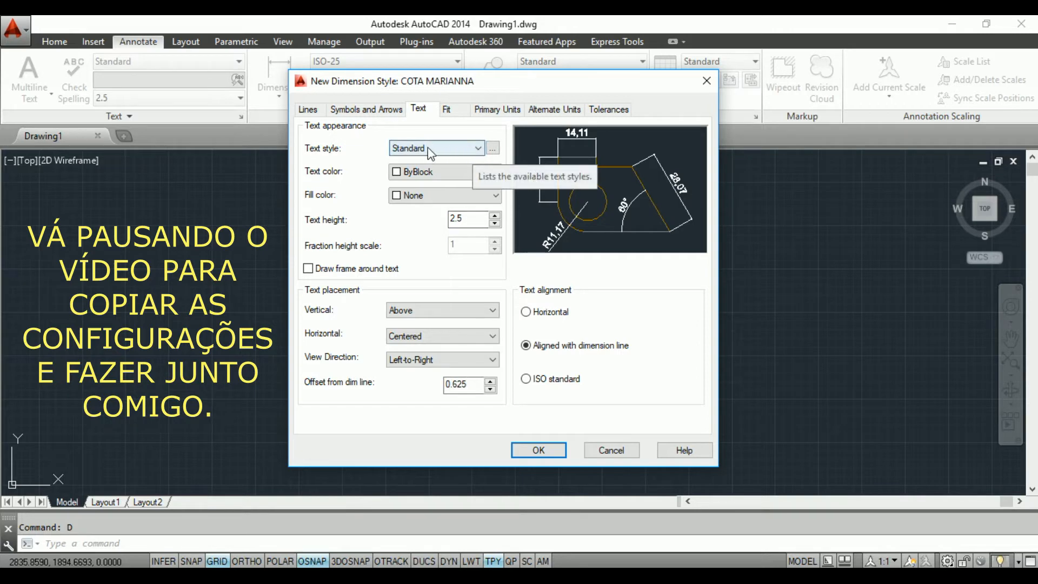
Create a new text style named TEXTOS GERAIS from the dimension style's text settings.
left_click(467, 147)
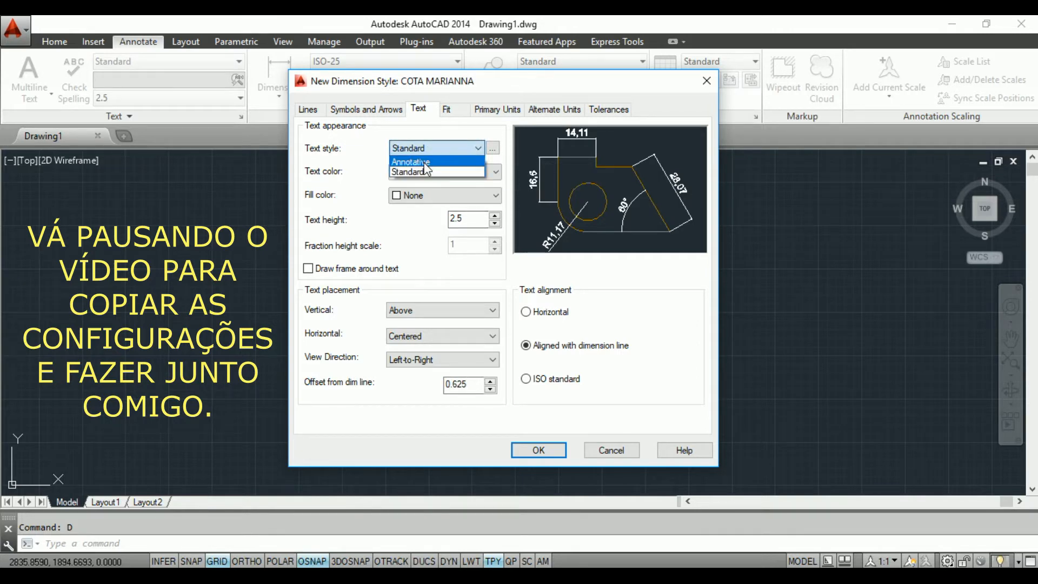
left_click(426, 230)
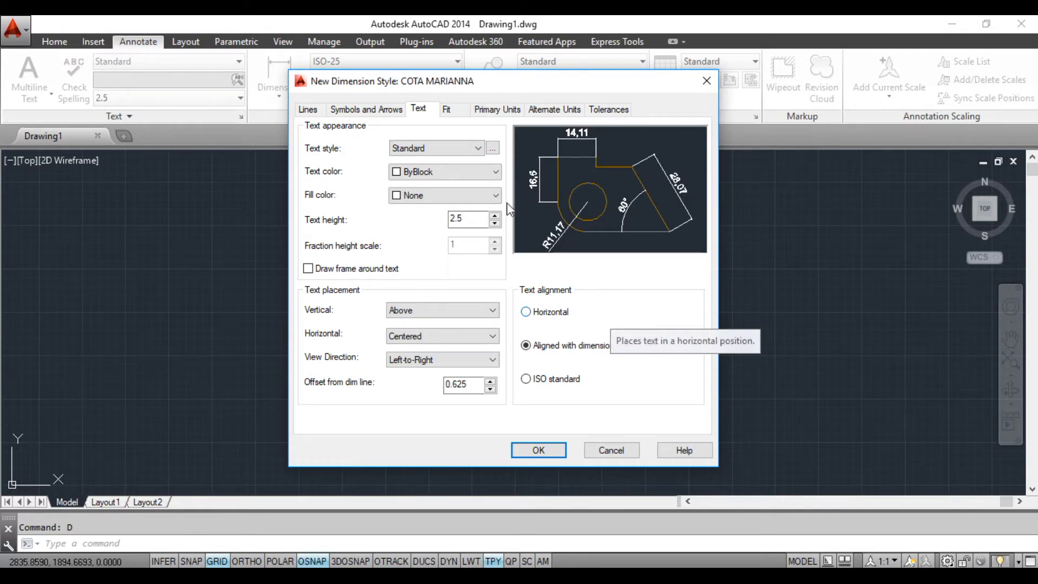
left_click(494, 152)
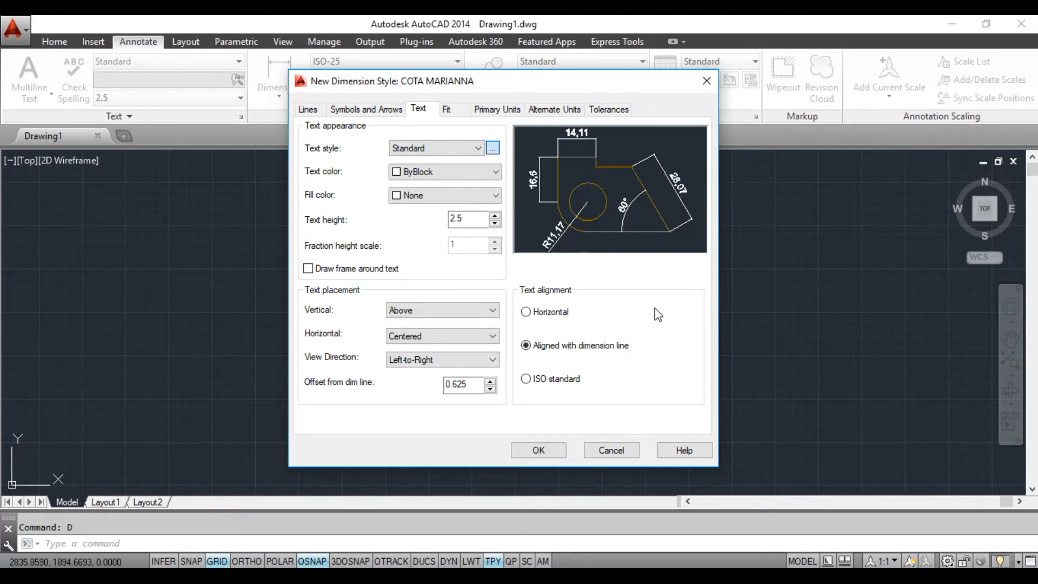
left_click_drag(581, 140, 677, 195)
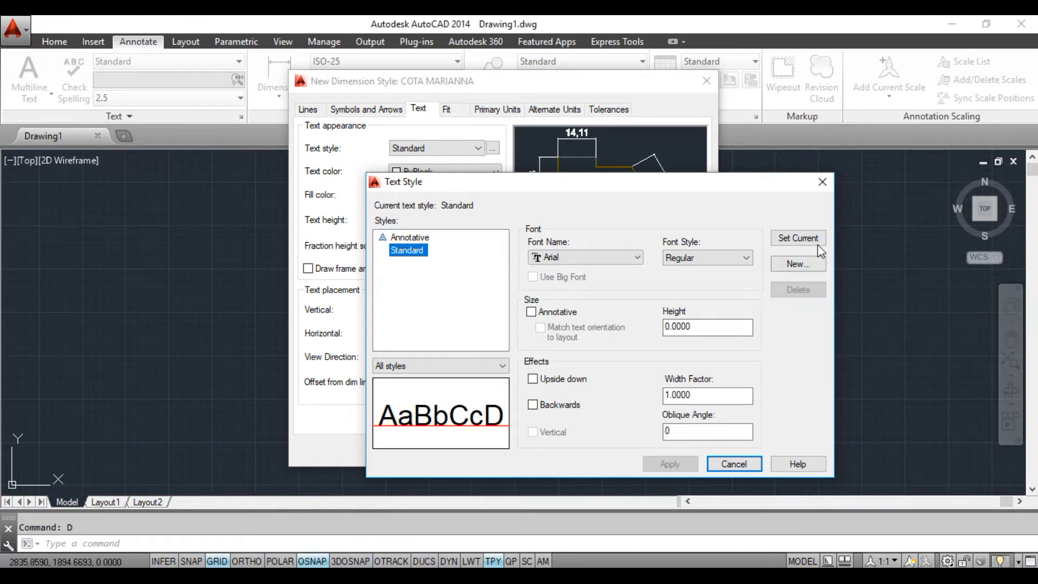
left_click(797, 264)
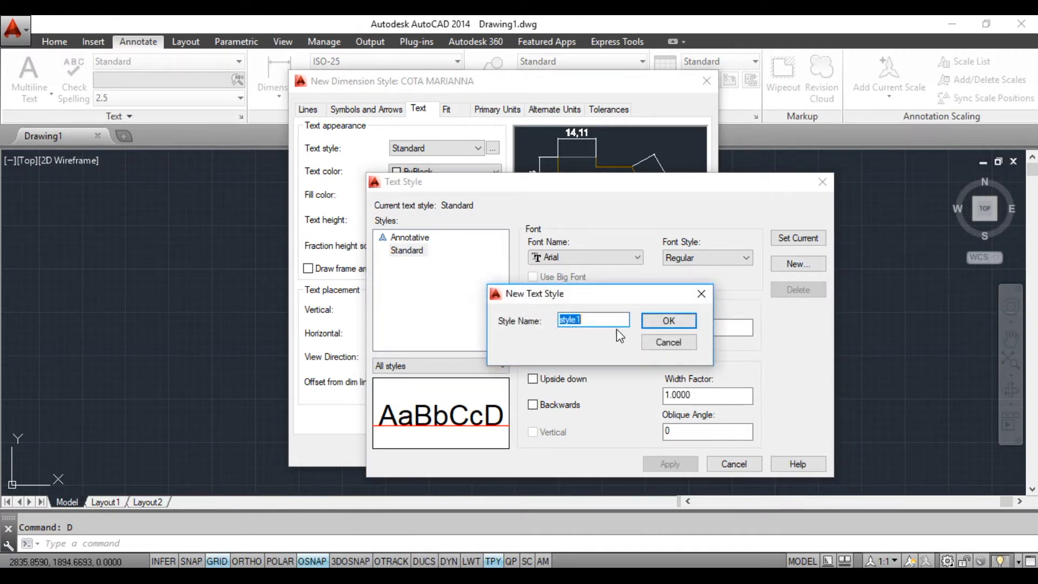
type("TEXTOS GERAIS")
left_click(682, 324)
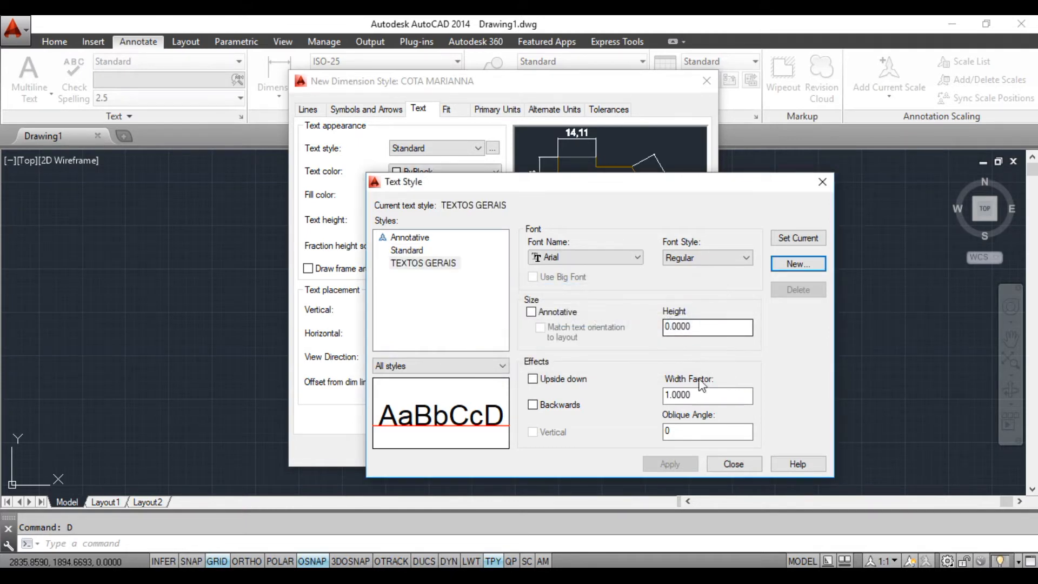
Make the TEXTOS GERAIS text style annotative with a paper text height of 0.2 and apply it.
left_click(547, 313)
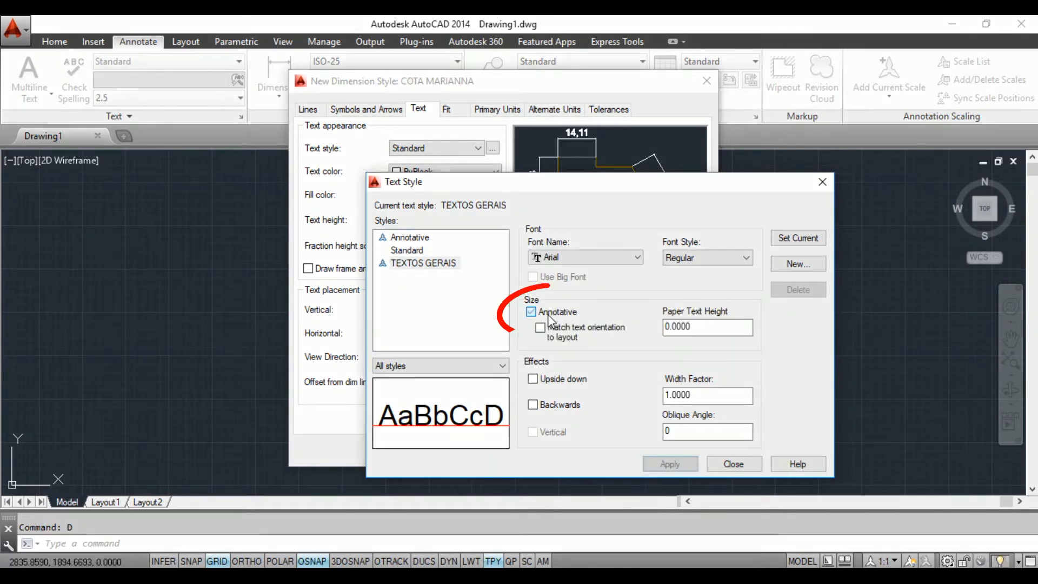
left_click(702, 326)
key("BackSpace")
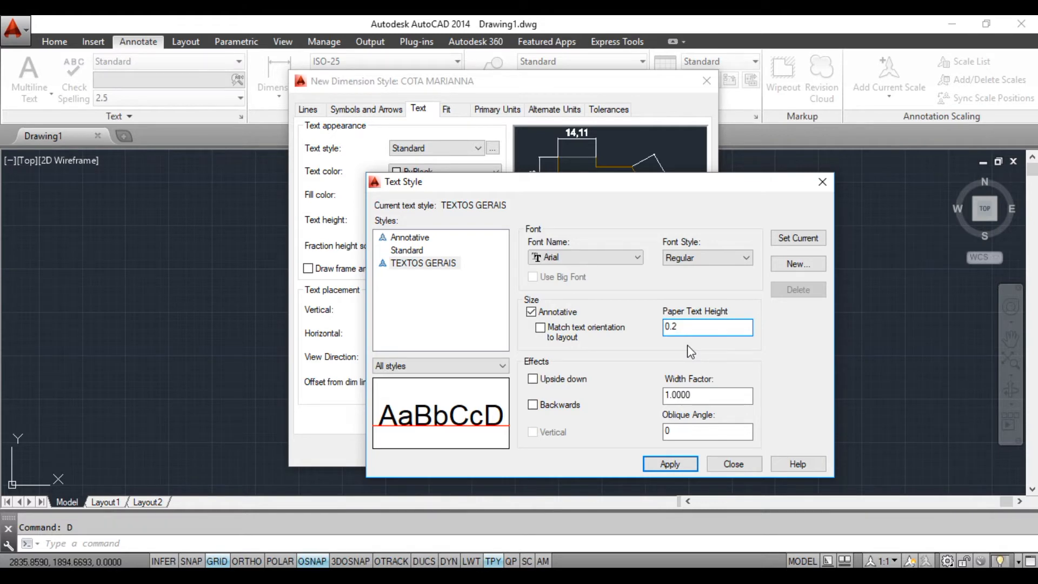
left_click(671, 464)
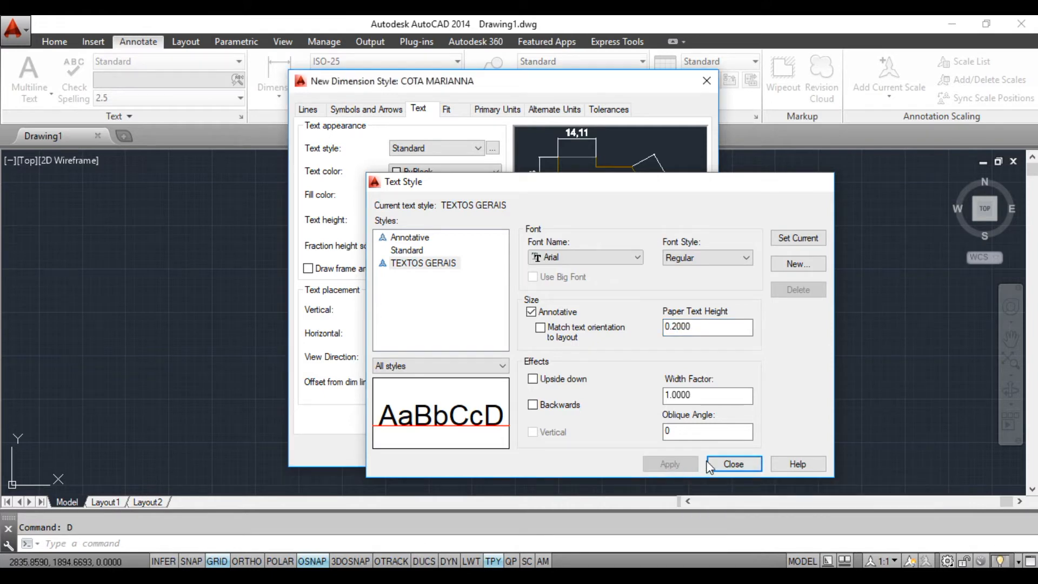
left_click(711, 464)
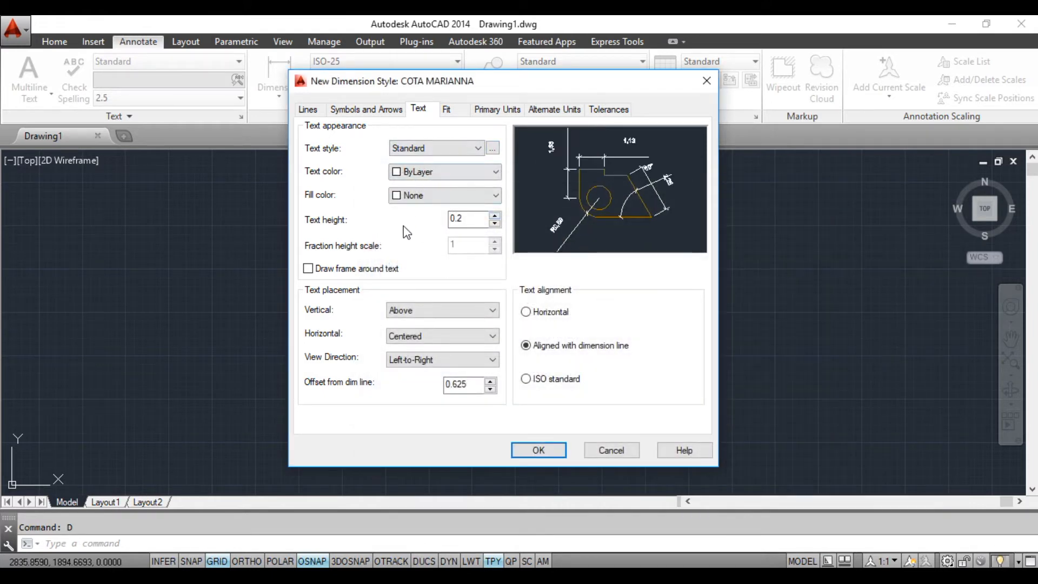
Pick the TEXTOS GERAIS text style for the dimensions, with text color ByLayer and fill color None.
left_click(471, 152)
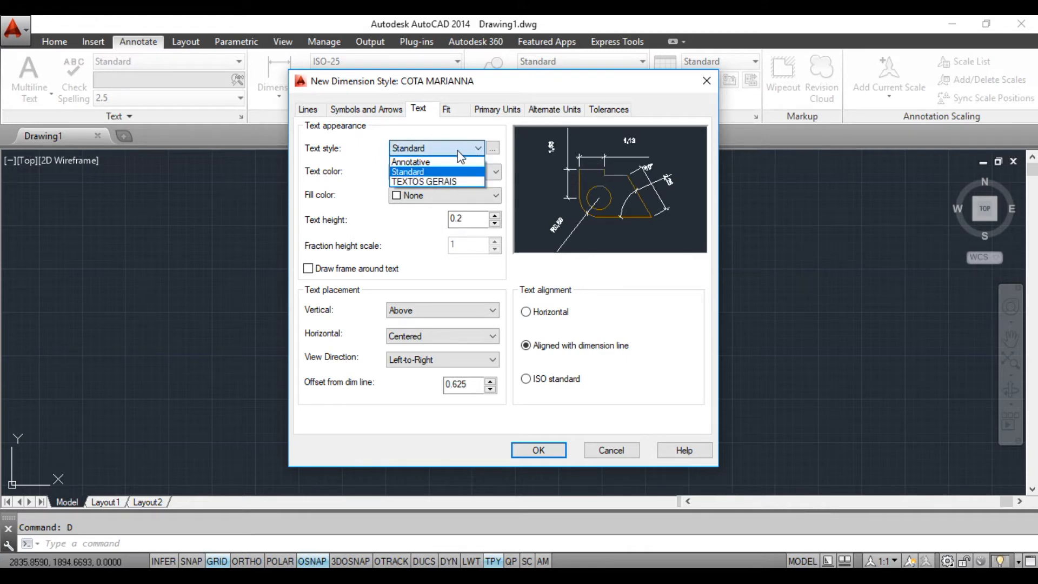
left_click(435, 181)
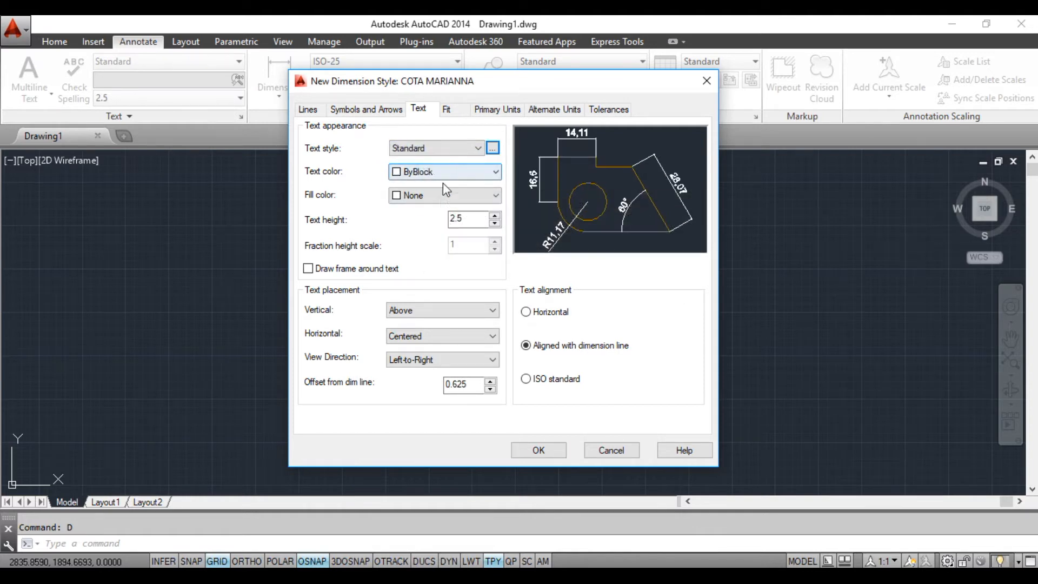
left_click(437, 175)
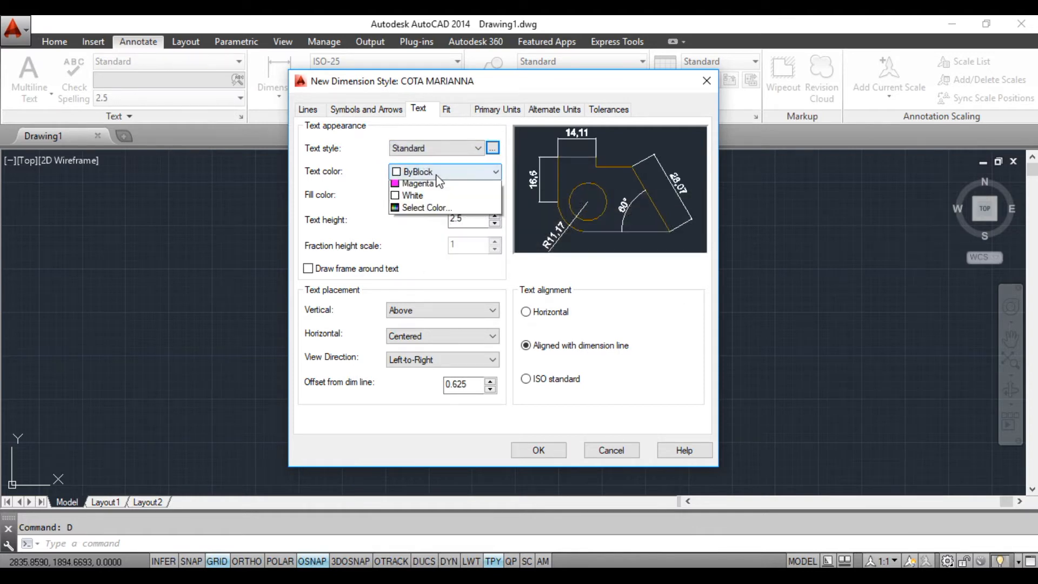
left_click(434, 188)
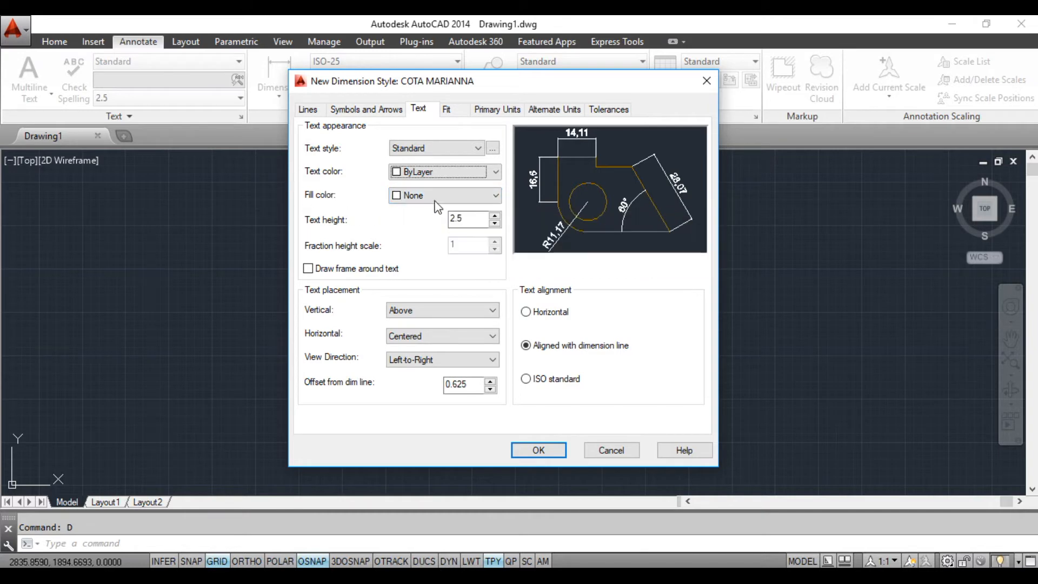
left_click(434, 199)
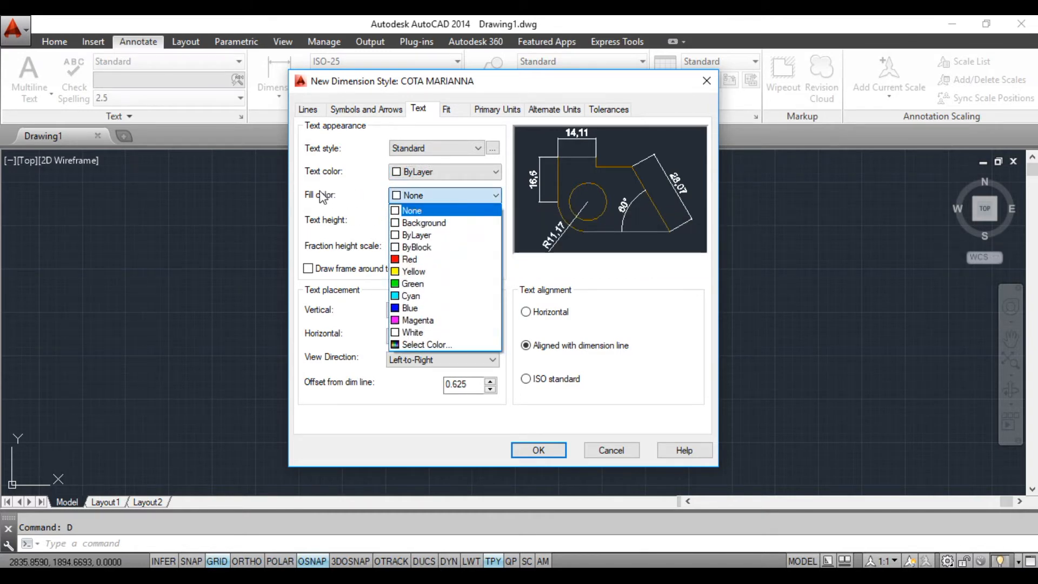
left_click(428, 216)
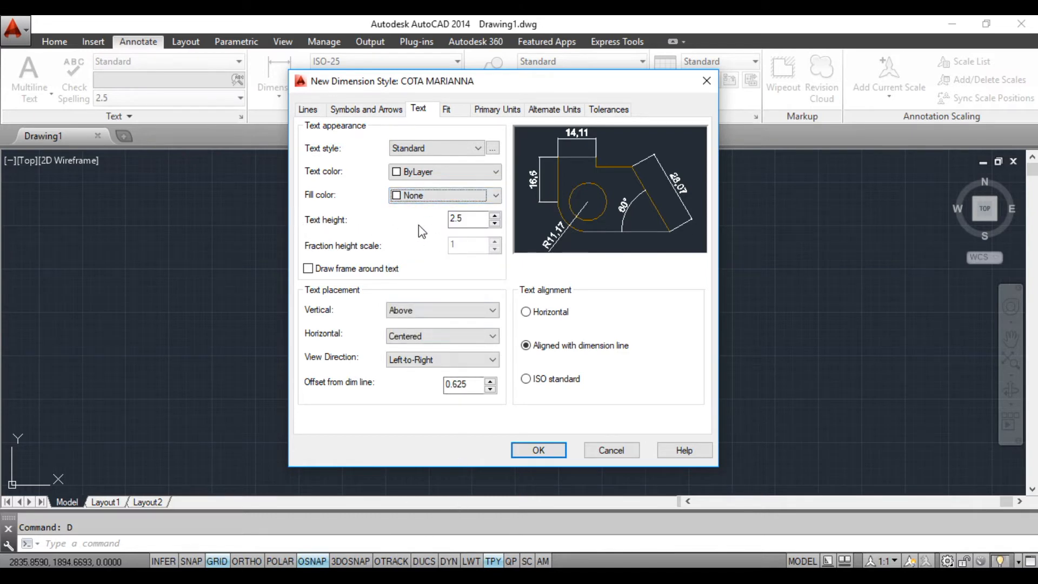
Assign the TEXTOS GERAIS text style to the dimension text and set its offset from the dimension line to 0.1.
left_click(456, 220)
left_click(449, 149)
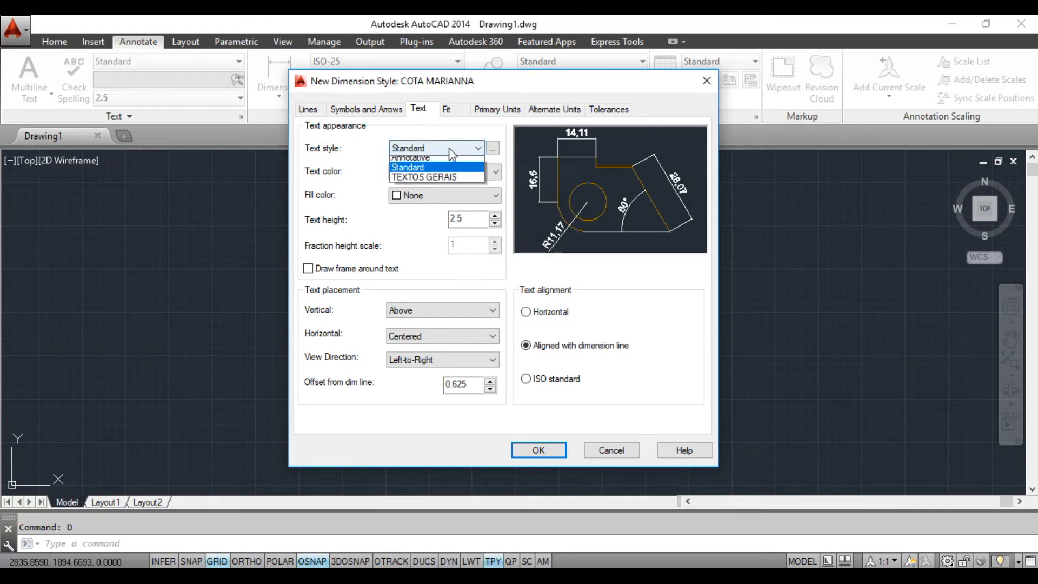
left_click(436, 181)
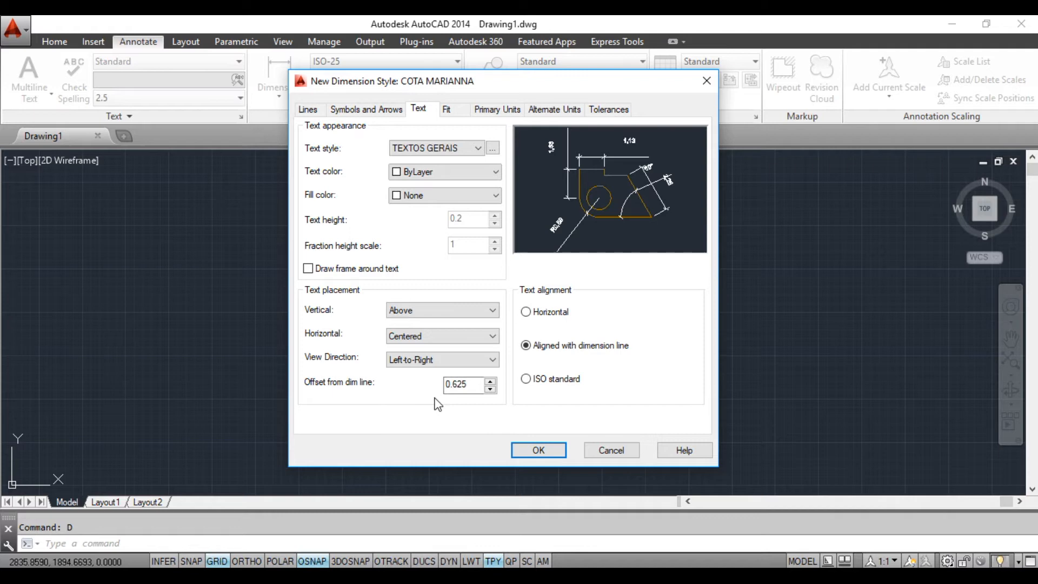
left_click_drag(475, 384, 432, 390)
type("0.1")
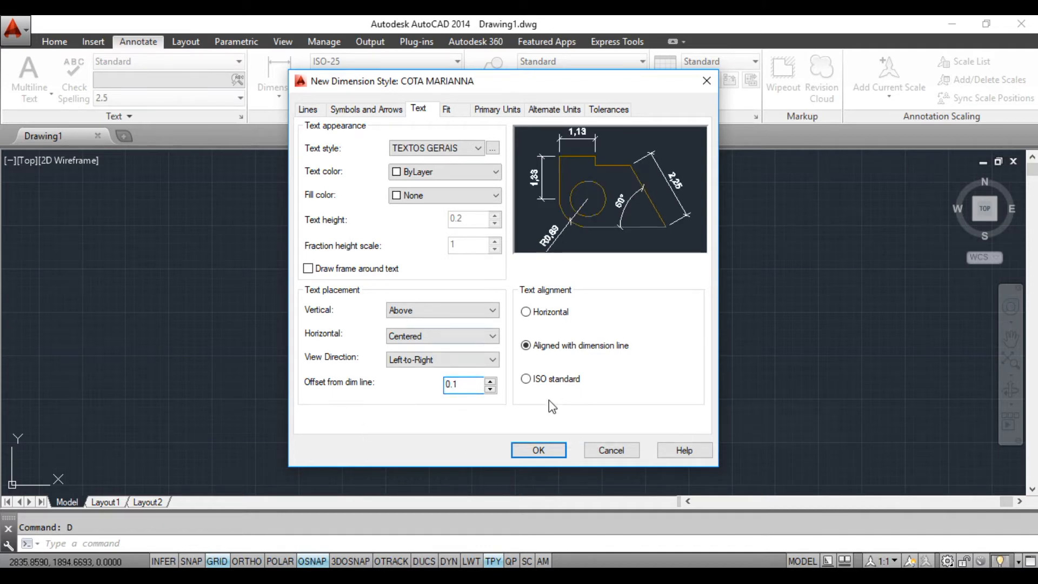
Always keep text between extension lines, placed over the dimension line with leader, and set the decimal separator to Period.
left_click(461, 115)
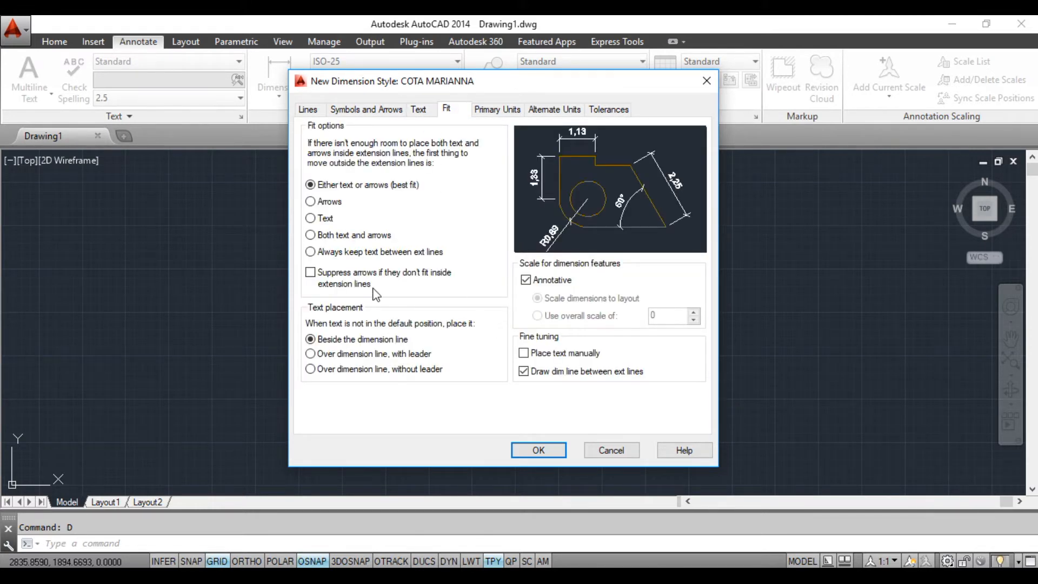
left_click(310, 253)
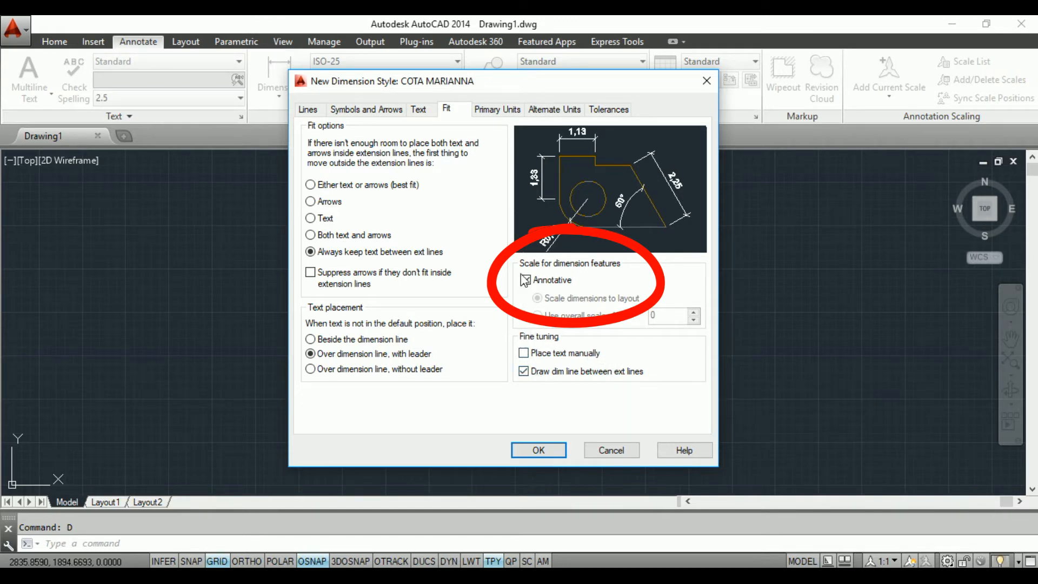
left_click(498, 110)
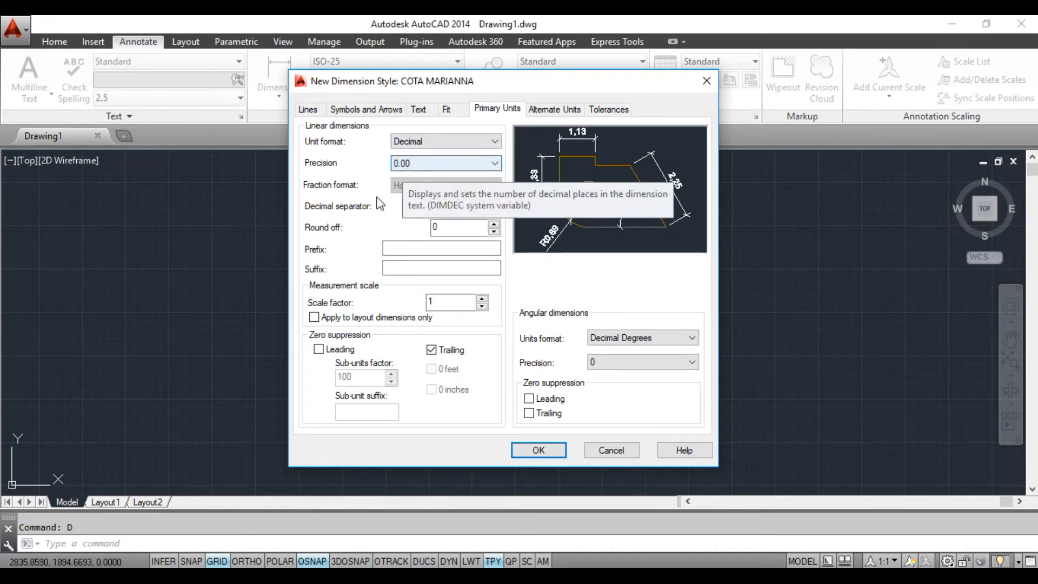
left_click(479, 207)
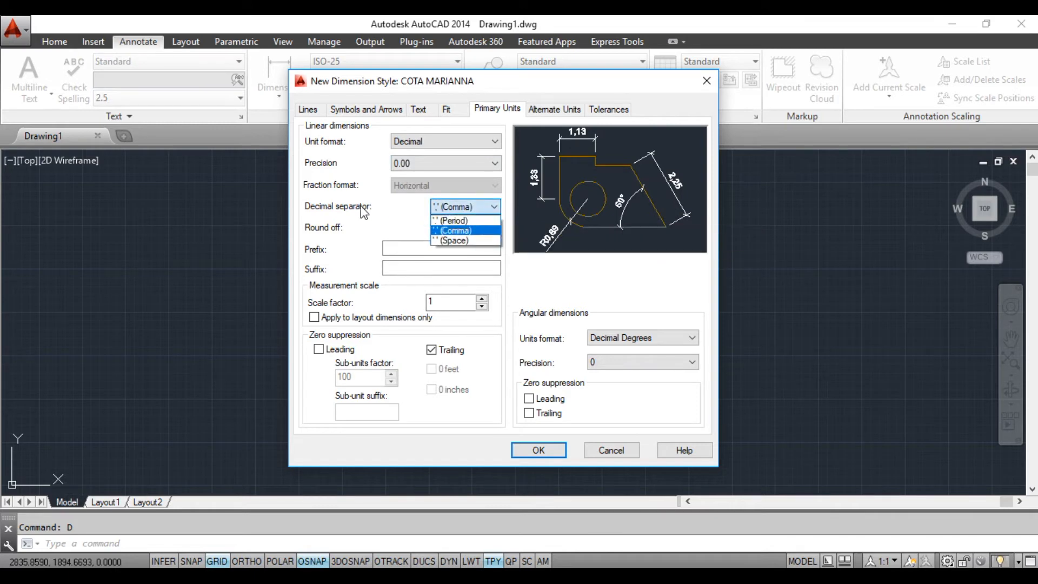
left_click(450, 221)
Check the alternate units and tolerances settings and save the new dimension style.
left_click(563, 109)
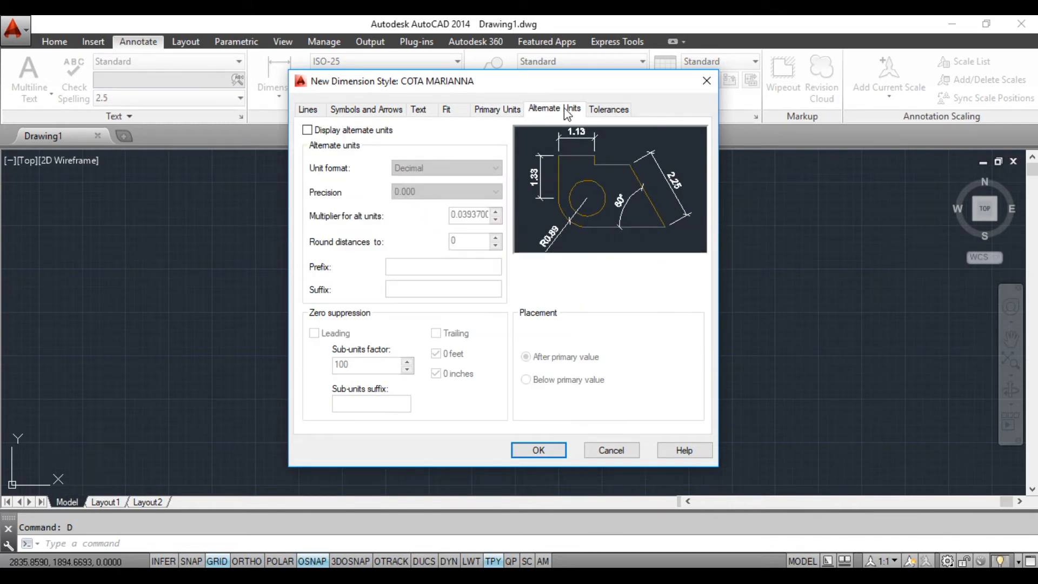
left_click(610, 111)
left_click(569, 112)
left_click(539, 451)
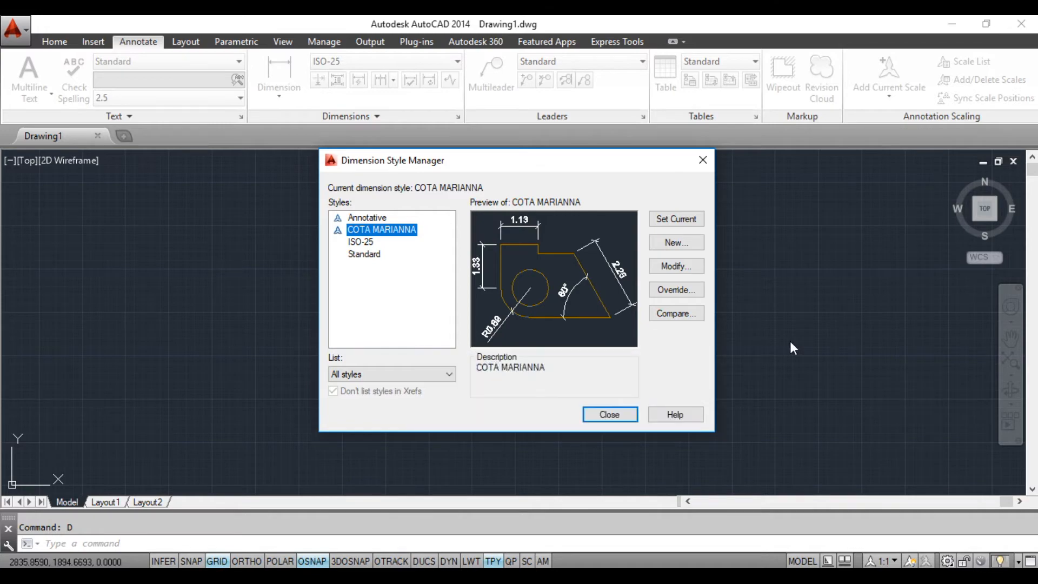
Review the custom dimension style's line, arrowhead, primary unit and fit settings, and close the Dimension Style Manager.
left_click(681, 269)
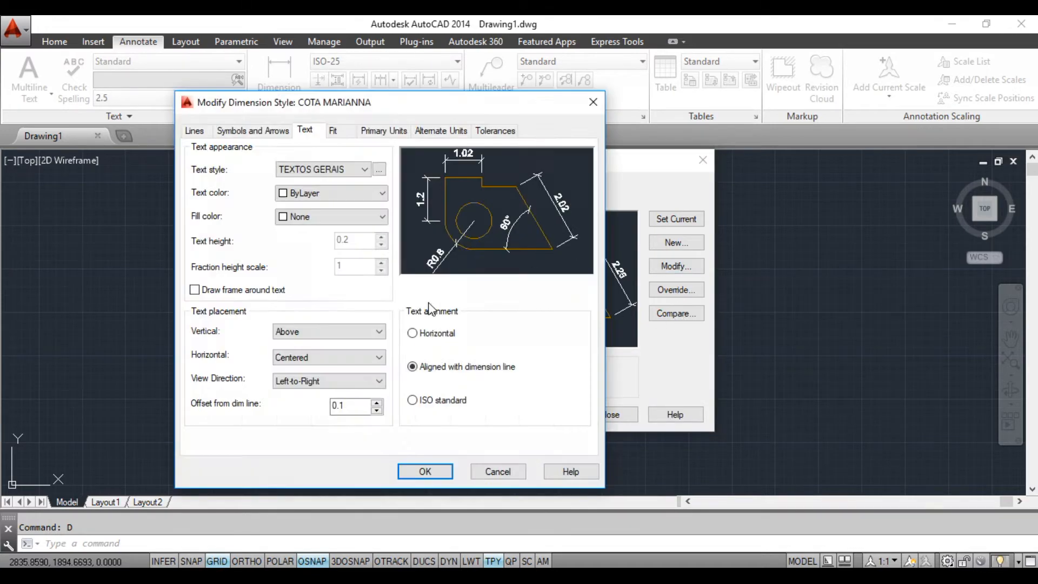
left_click(196, 131)
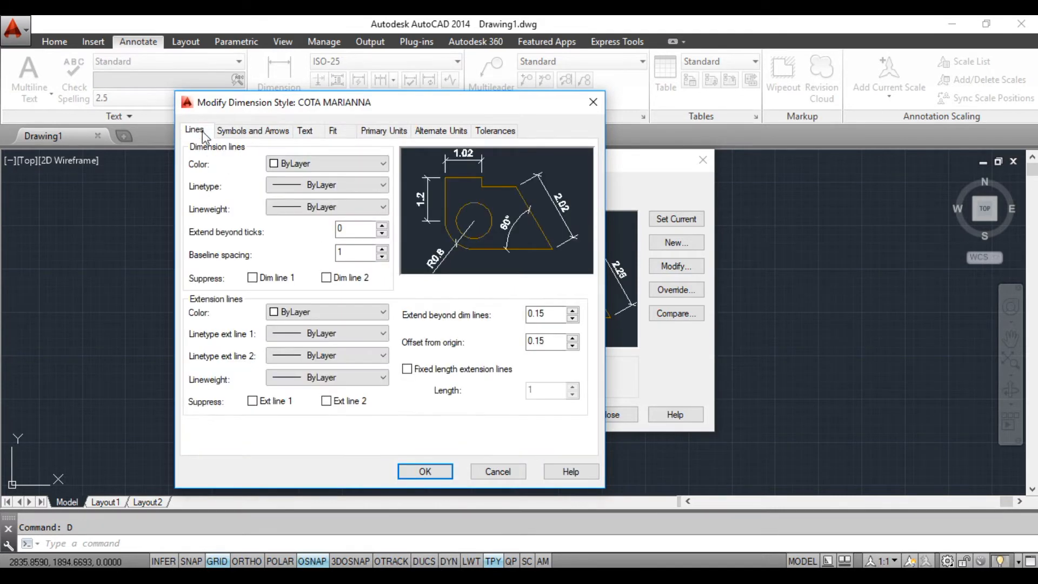
left_click(252, 130)
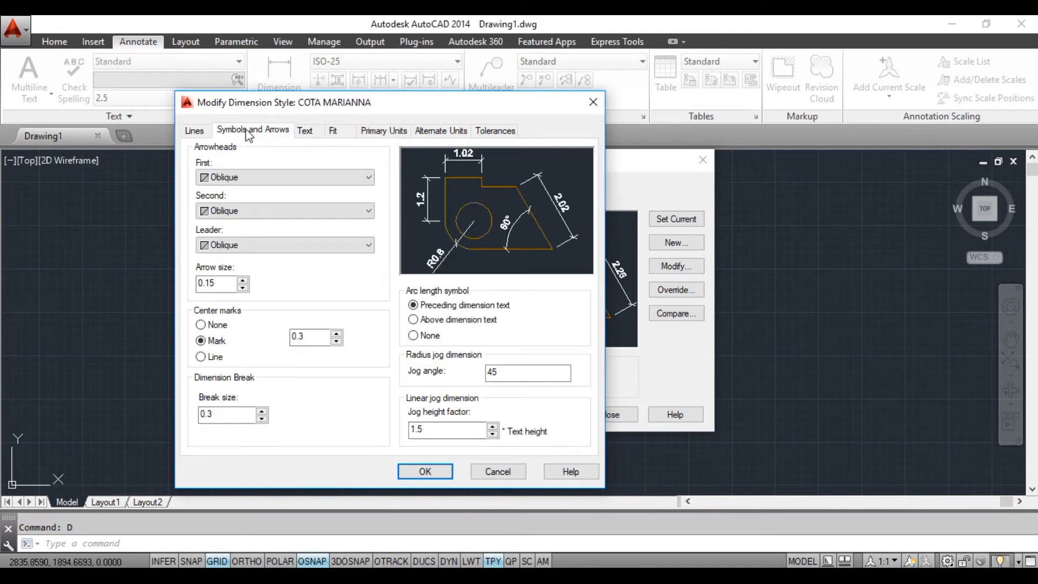
left_click(333, 131)
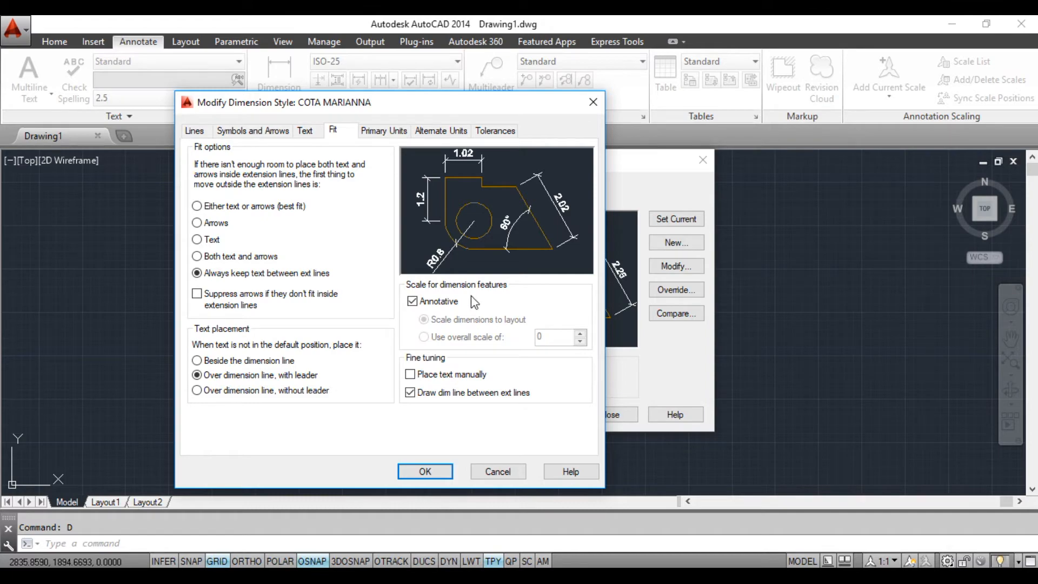
left_click(498, 471)
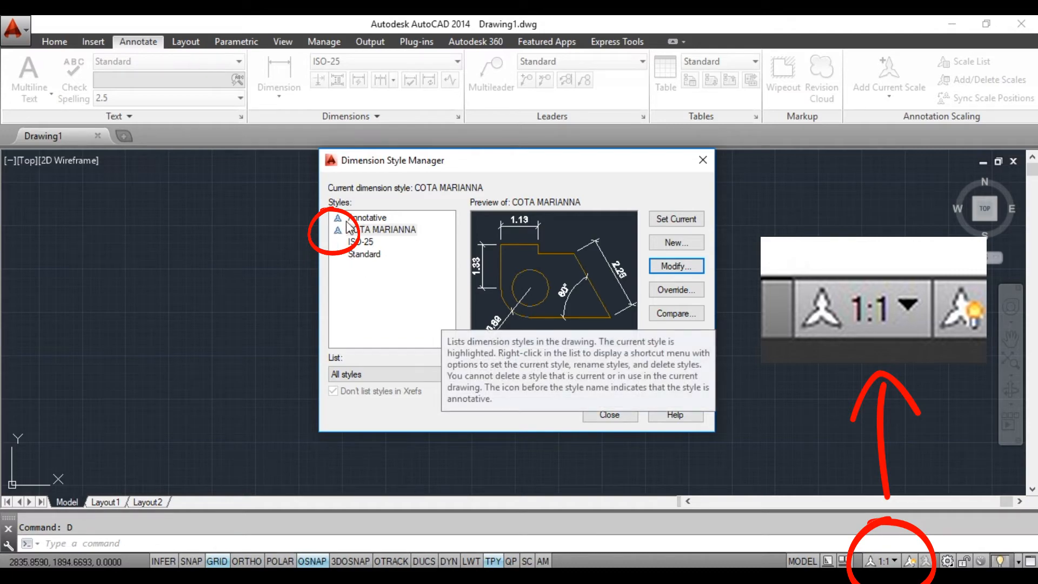
left_click(676, 266)
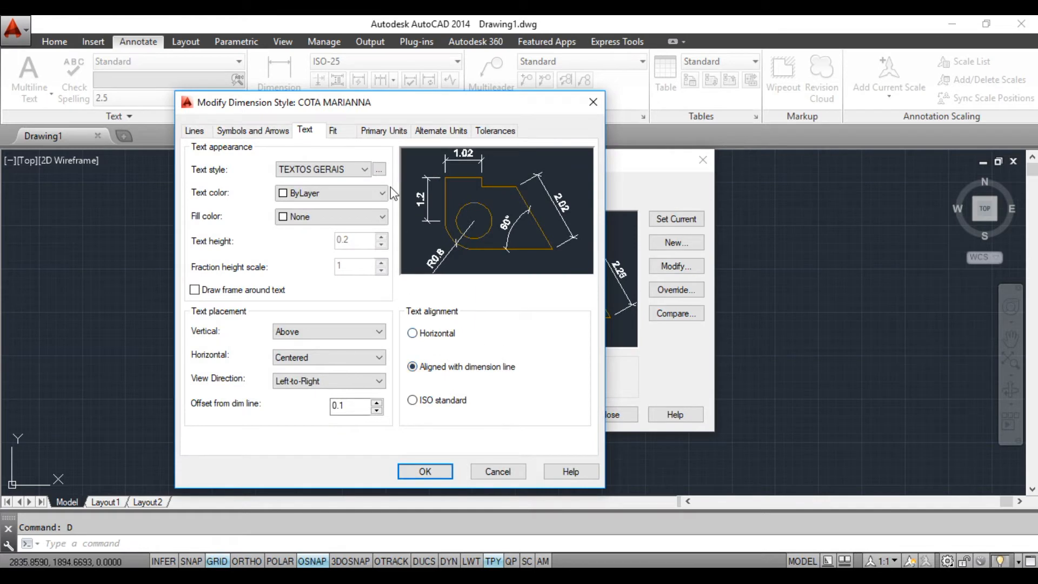
left_click(384, 131)
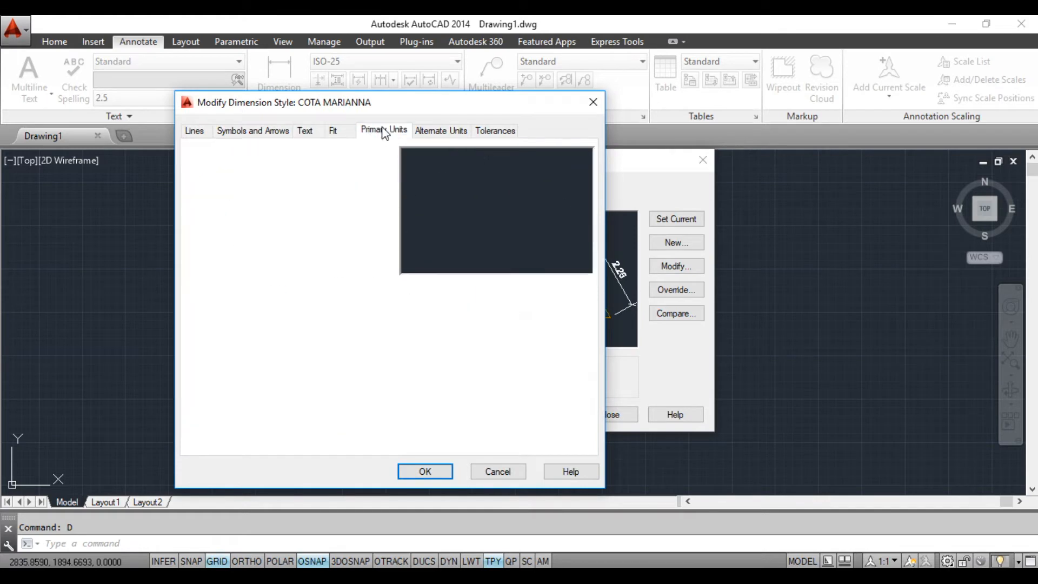
left_click(334, 132)
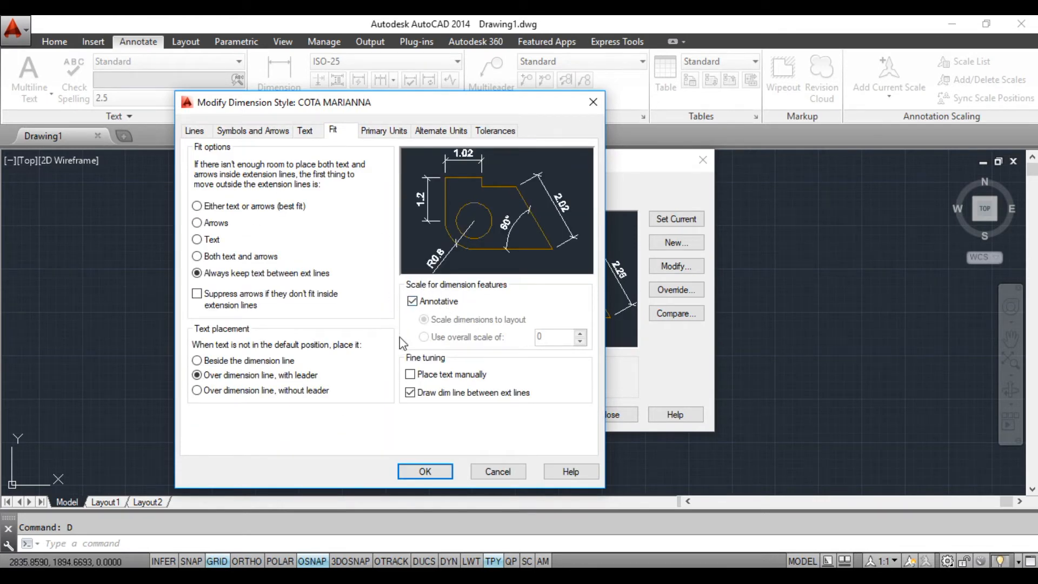
key("Return")
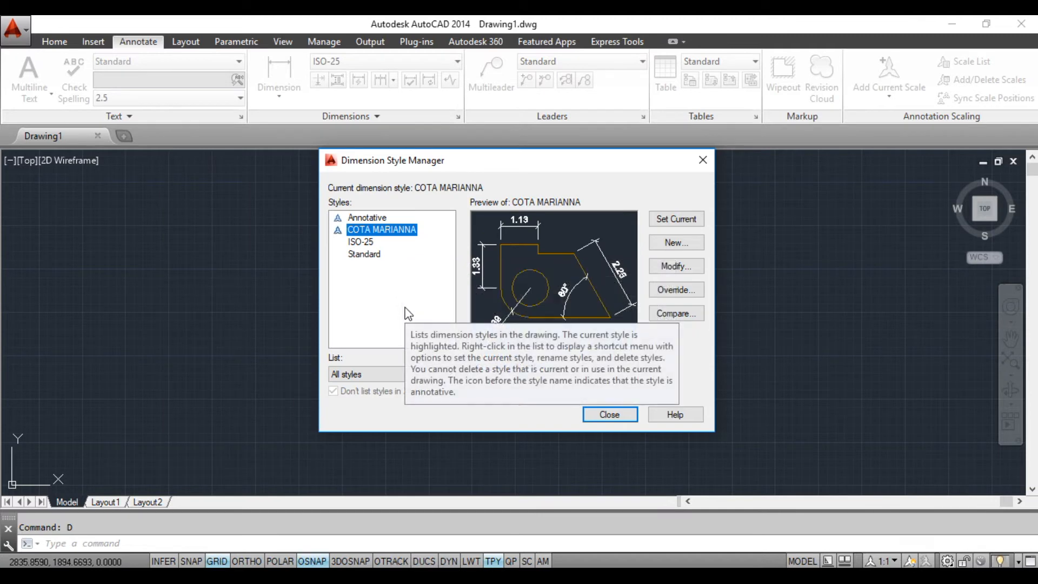
left_click(620, 415)
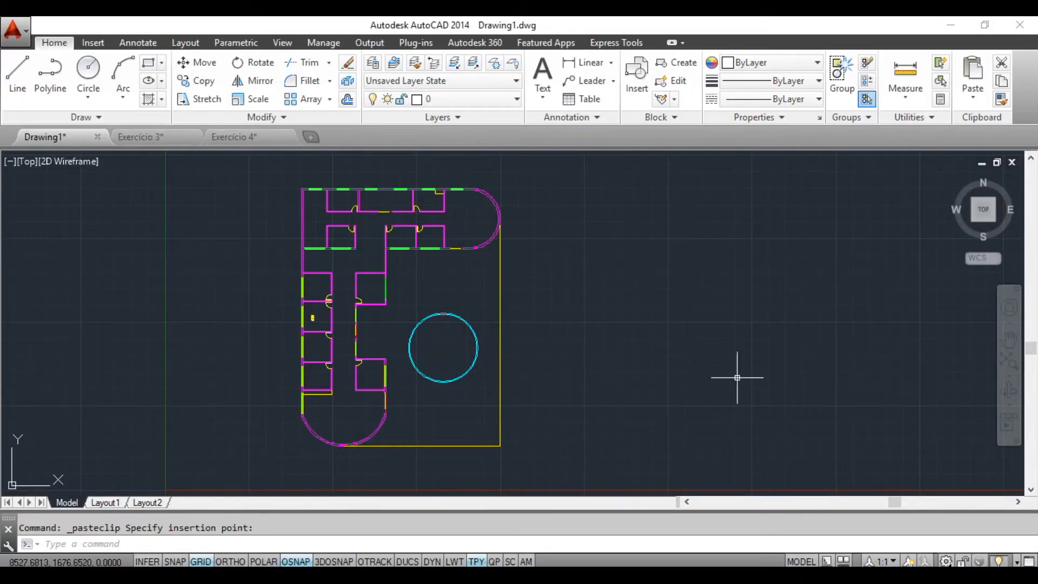
Delete the small object on the HACH layer inside the left wing's room and make COTA the current layer.
left_click(314, 318)
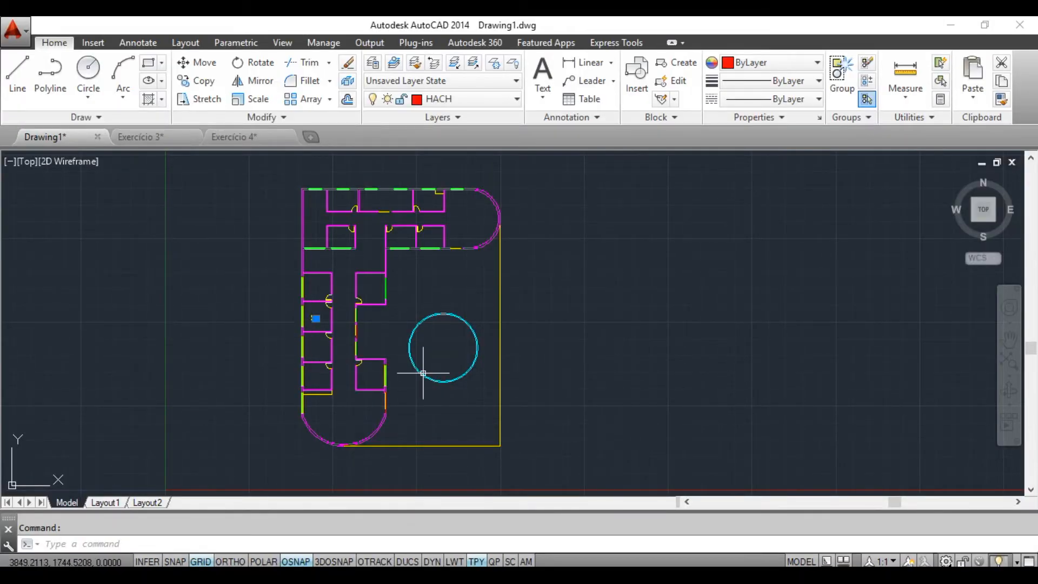
key("Delete")
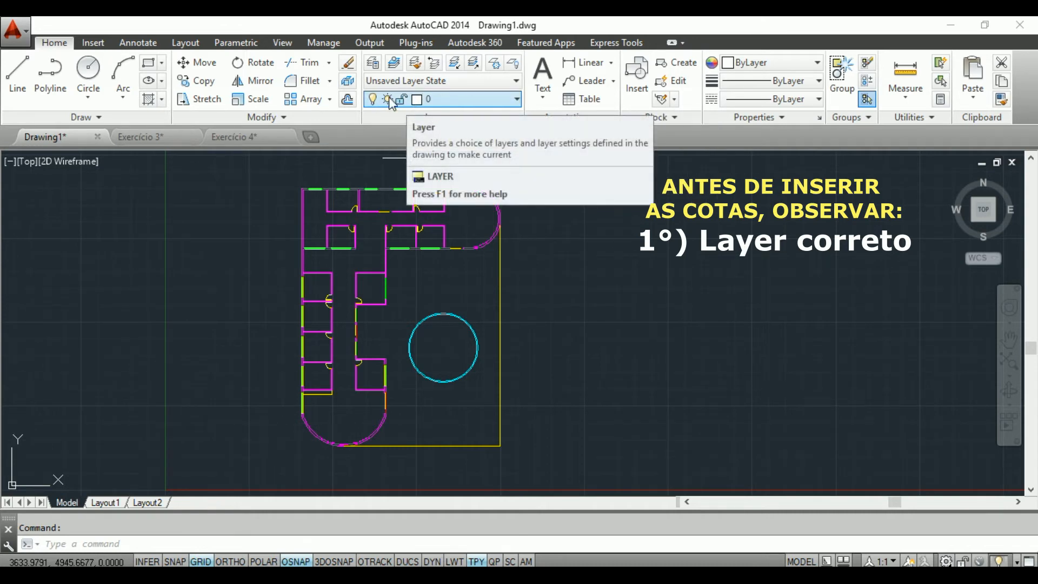
left_click(488, 102)
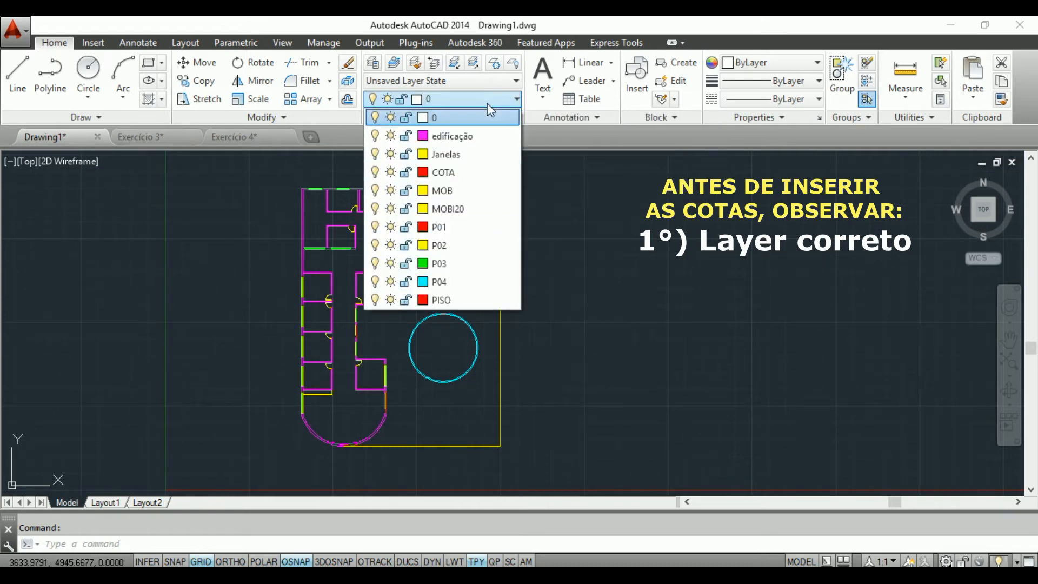
left_click(460, 173)
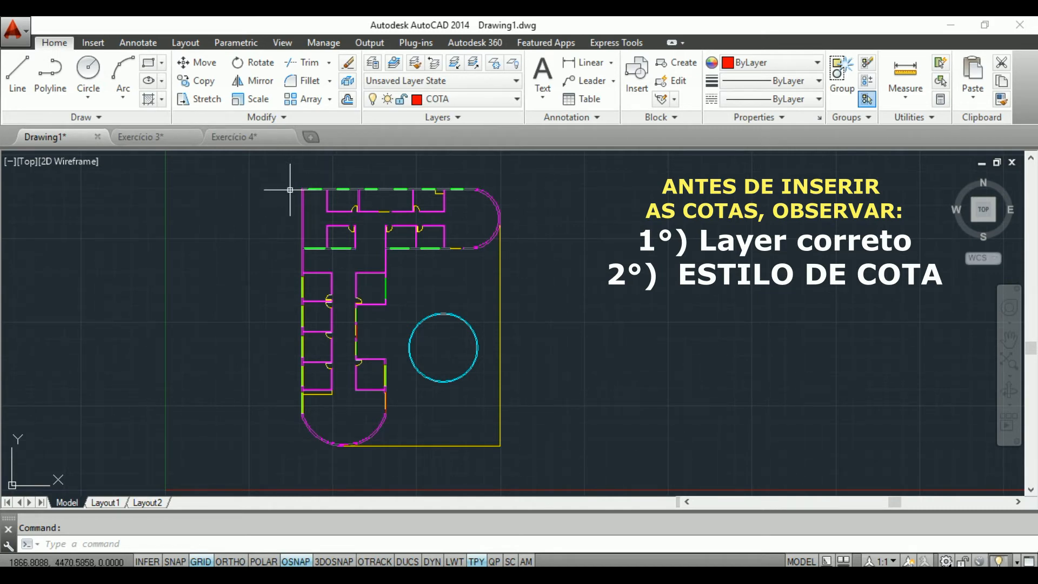
Make the custom annotative dimension style the current dimension style.
left_click(139, 43)
left_click(418, 61)
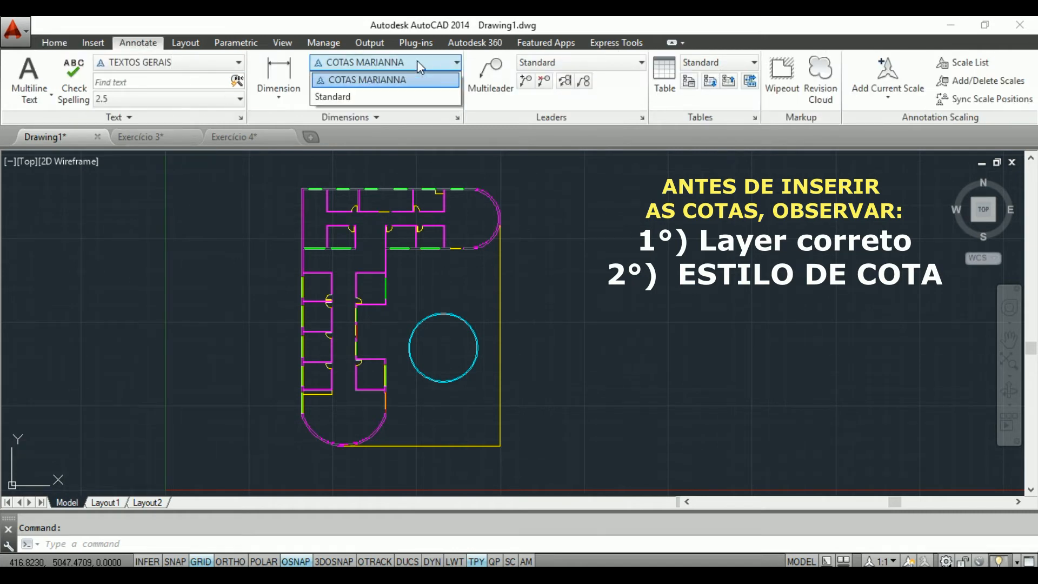
left_click(378, 76)
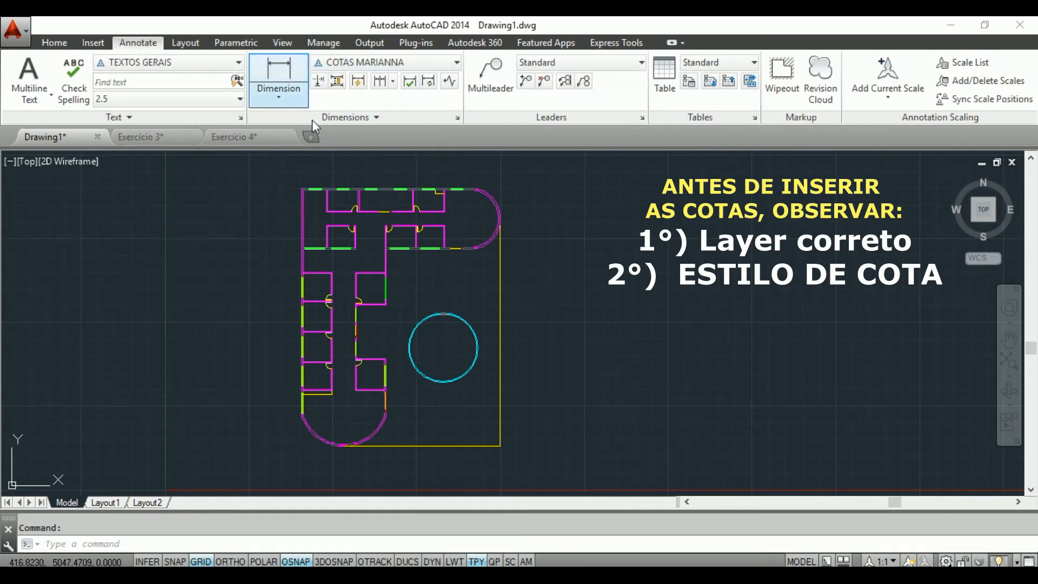
left_click(438, 65)
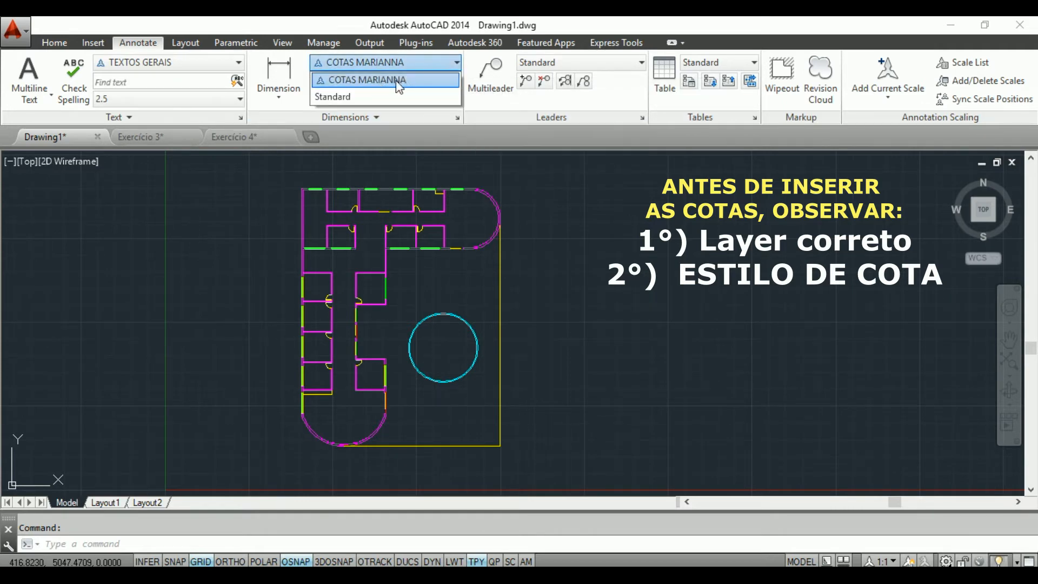
left_click(414, 88)
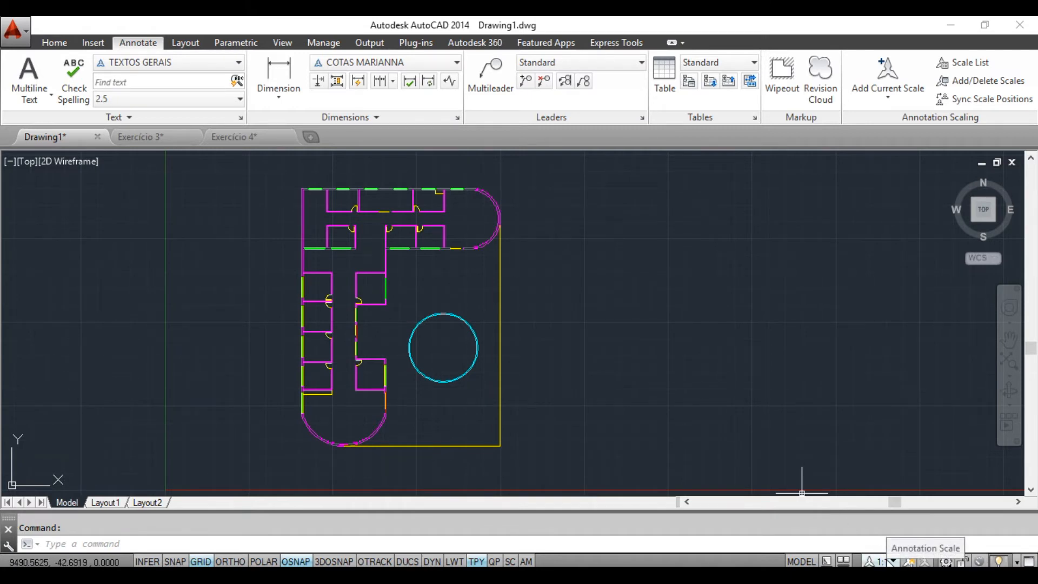
Set the annotation scale to 1:50.
left_click(886, 561)
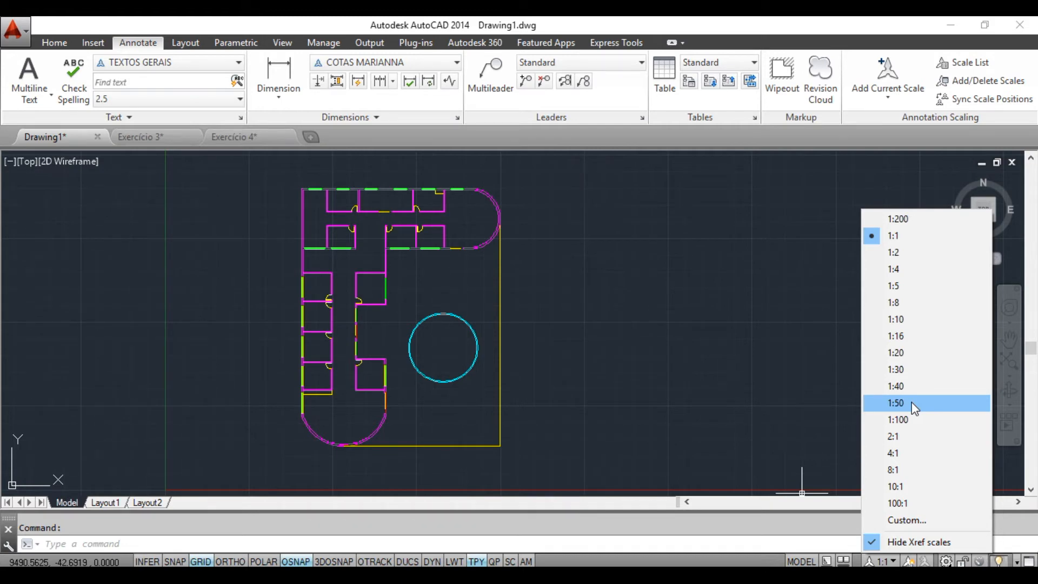
left_click(764, 395)
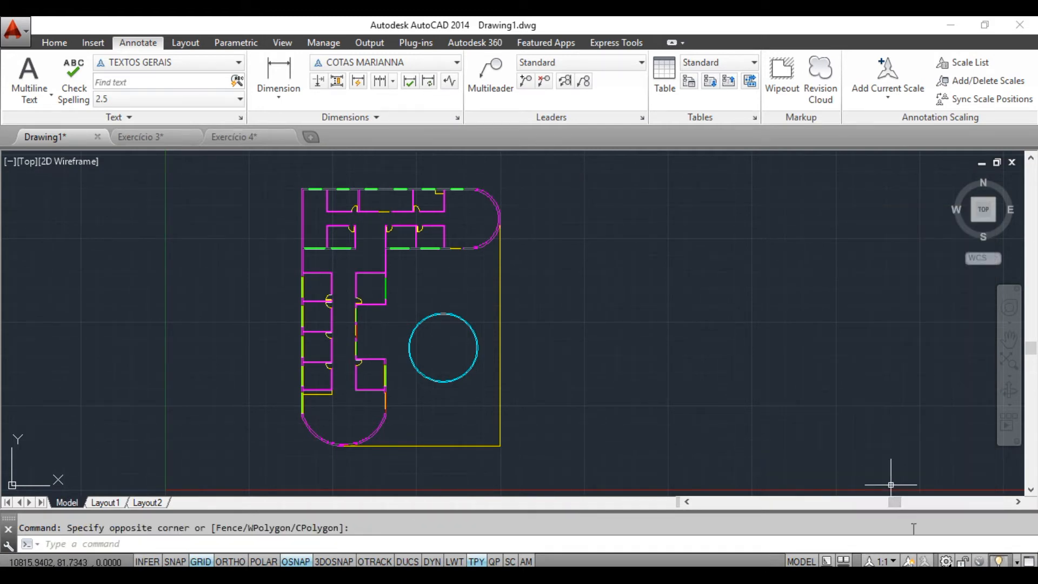
left_click(877, 562)
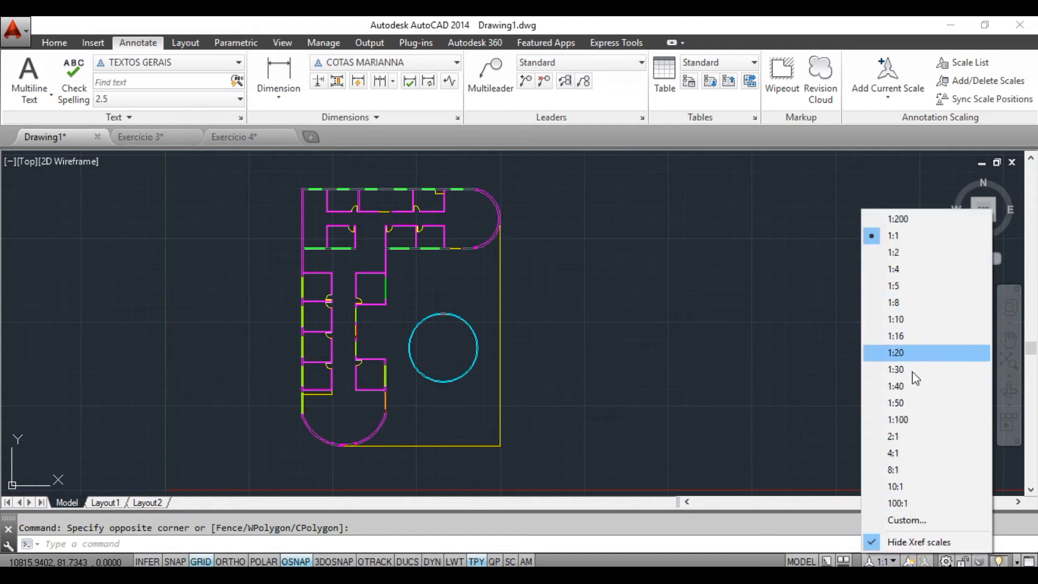
left_click(911, 402)
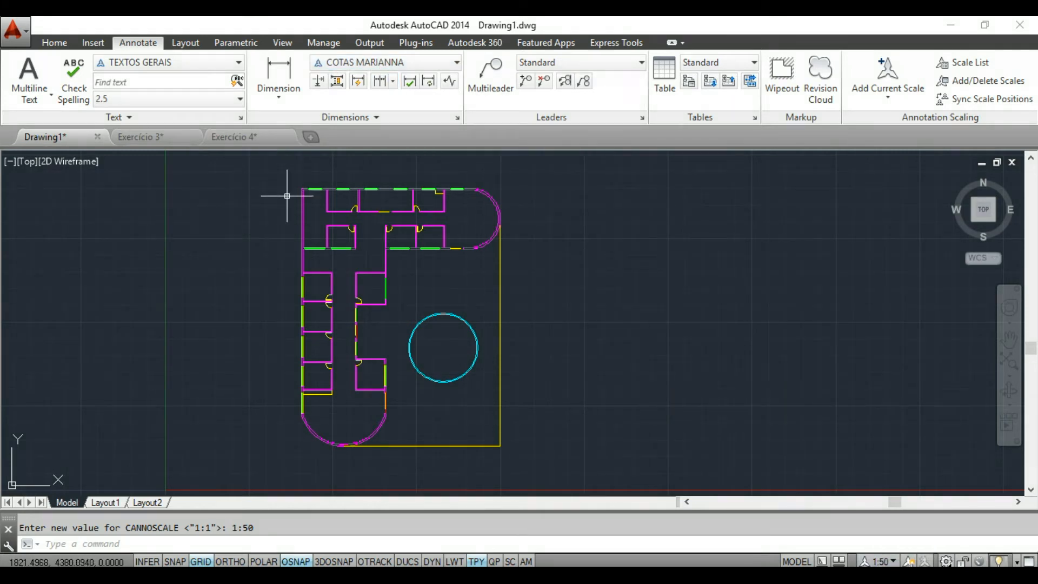
Add a horizontal linear dimension for the left exterior wall's thickness, placed above the floor plan's upper-left corner.
left_click(279, 100)
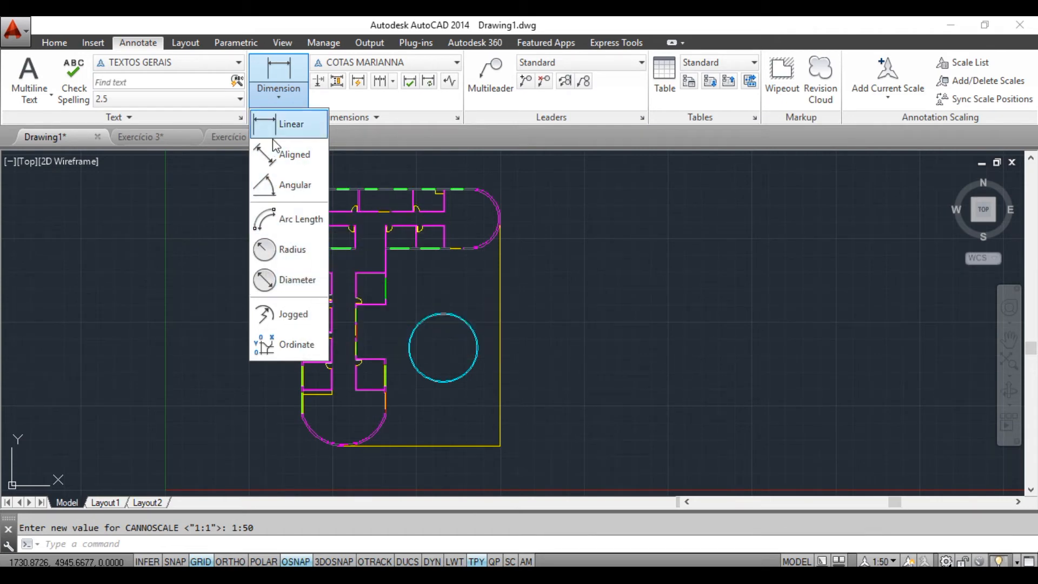
left_click(283, 94)
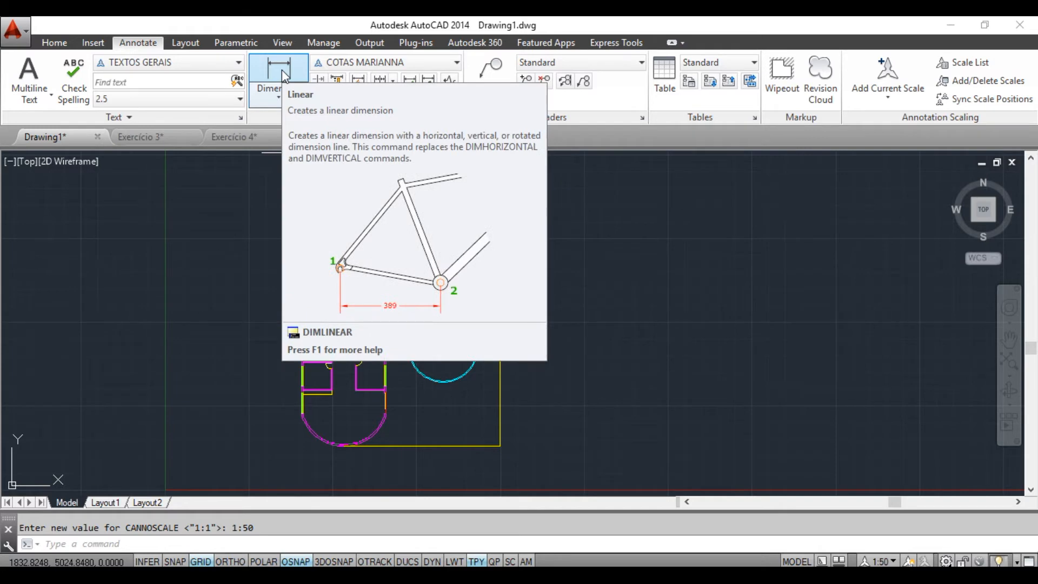
scroll(319, 168, "up", 5)
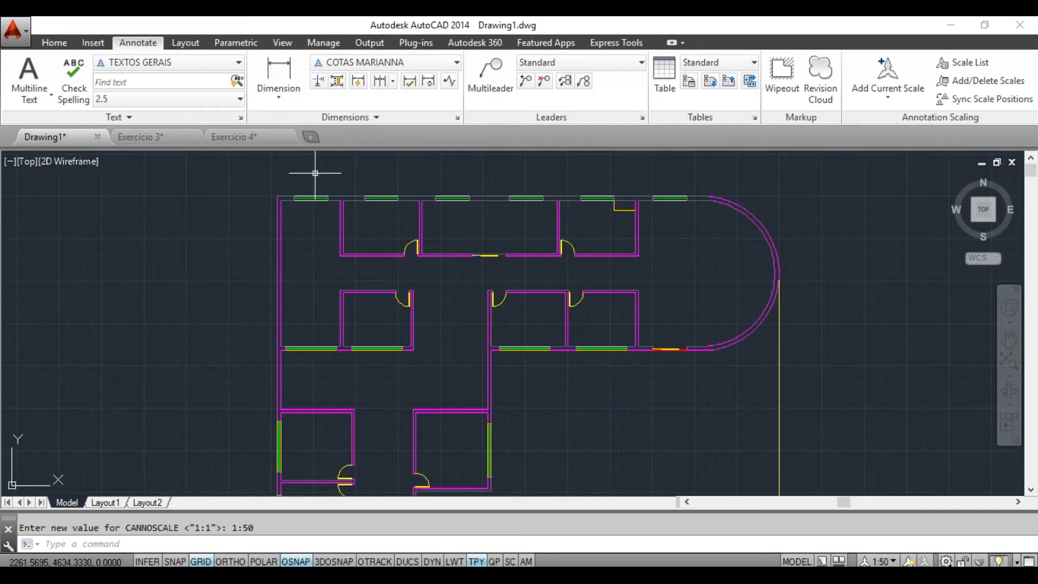
middle_click_drag(255, 221, 227, 225)
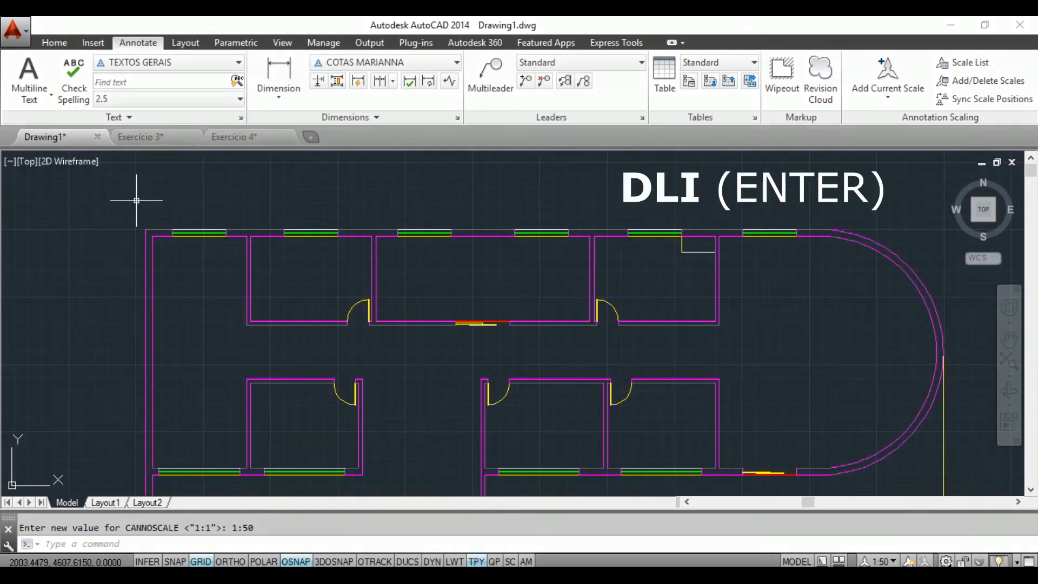
key("Return")
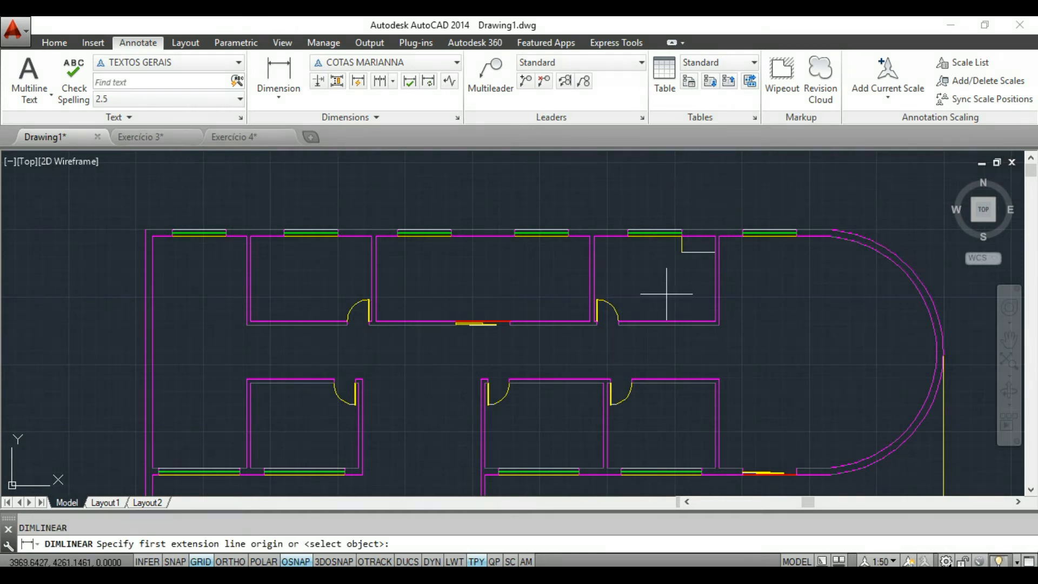
scroll(138, 218, "up", 4)
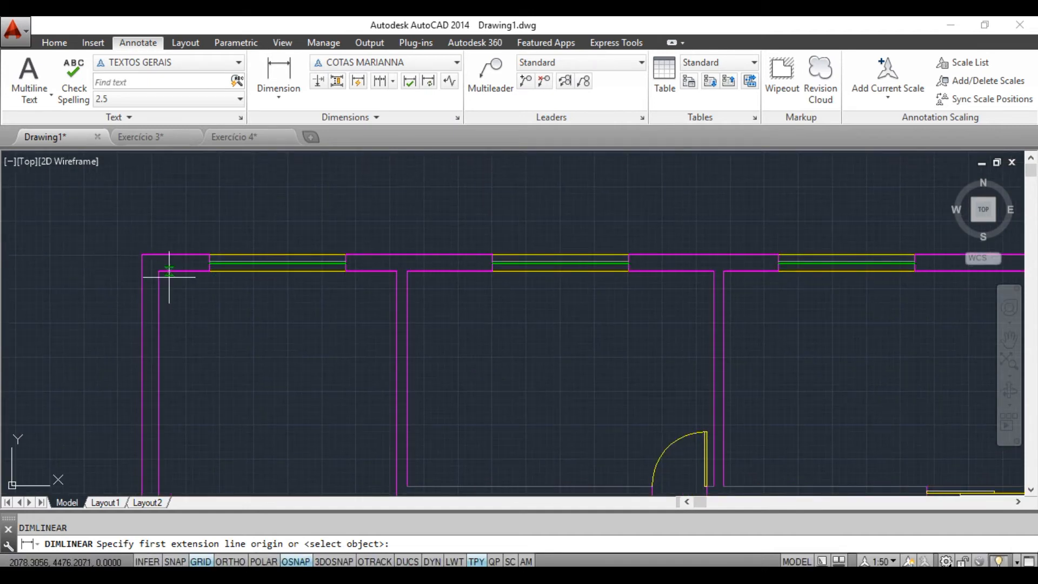
left_click(142, 253)
left_click(158, 269)
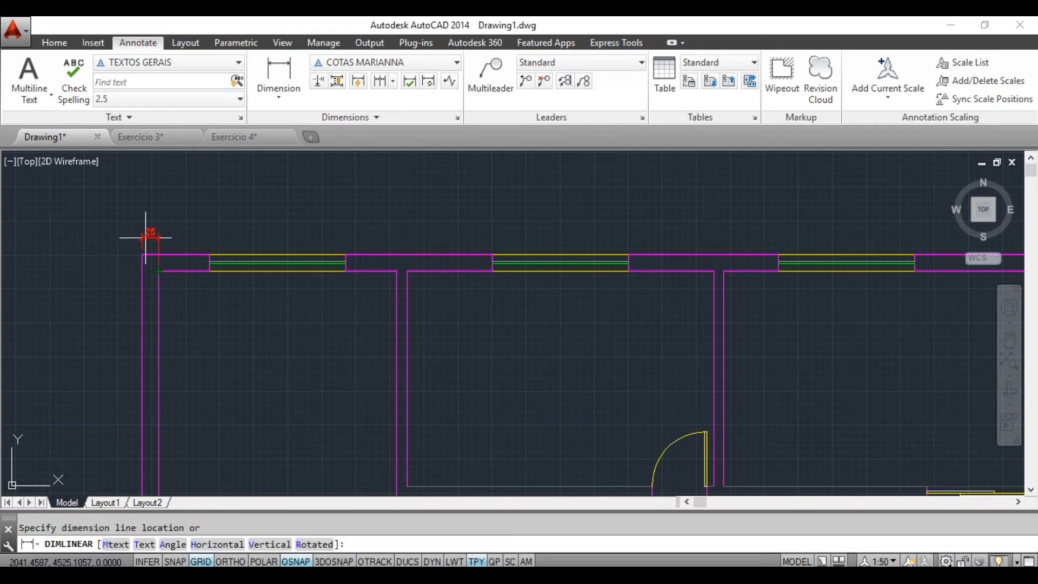
scroll(151, 232, "up", 5)
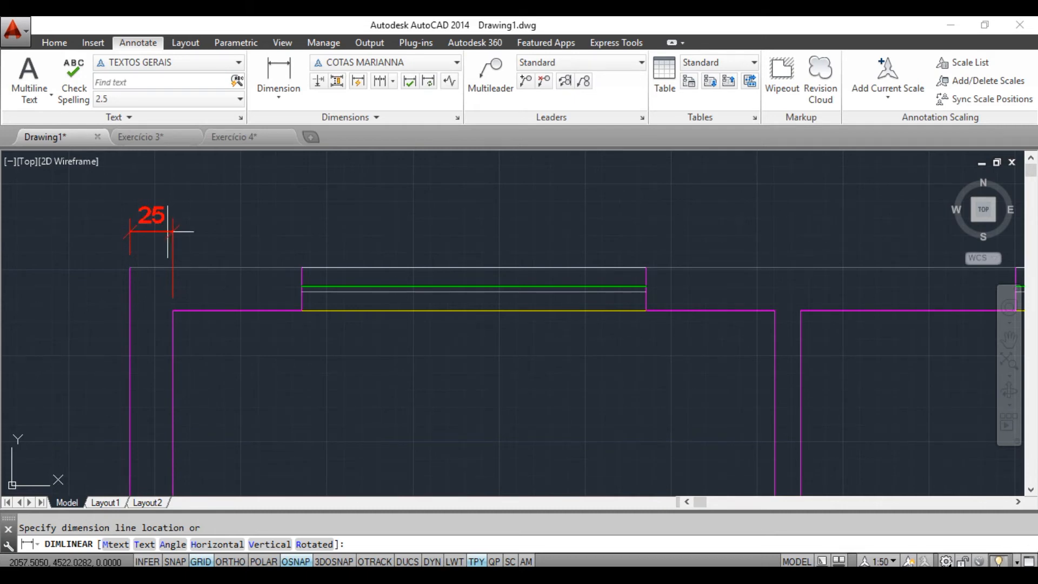
left_click(171, 231)
Move the wall thickness dimension's second extension origin up to the outer face of the upper wall so both extension lines match.
scroll(77, 200, "up", 2)
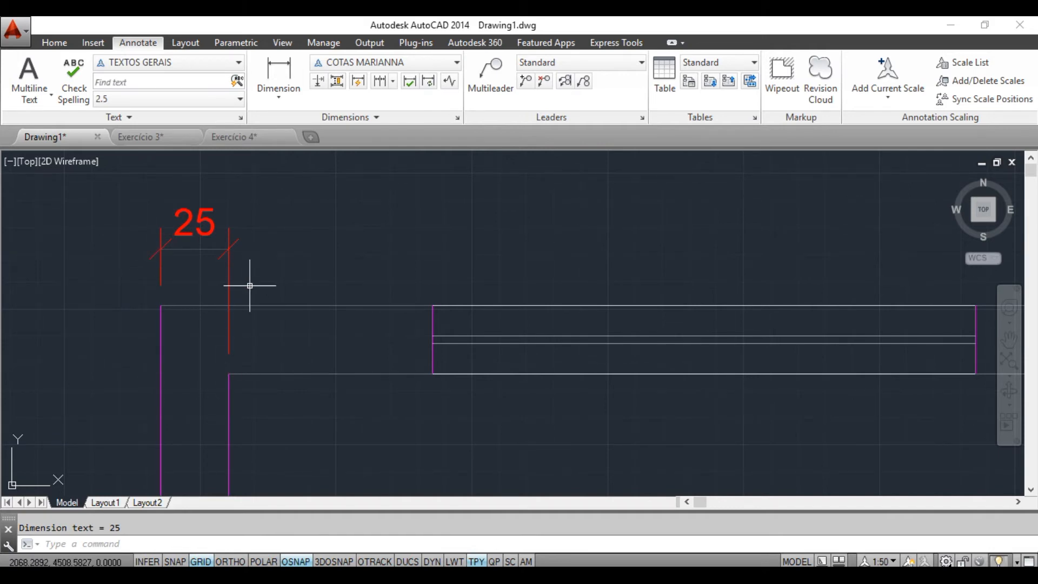
left_click(237, 268)
left_click(191, 253)
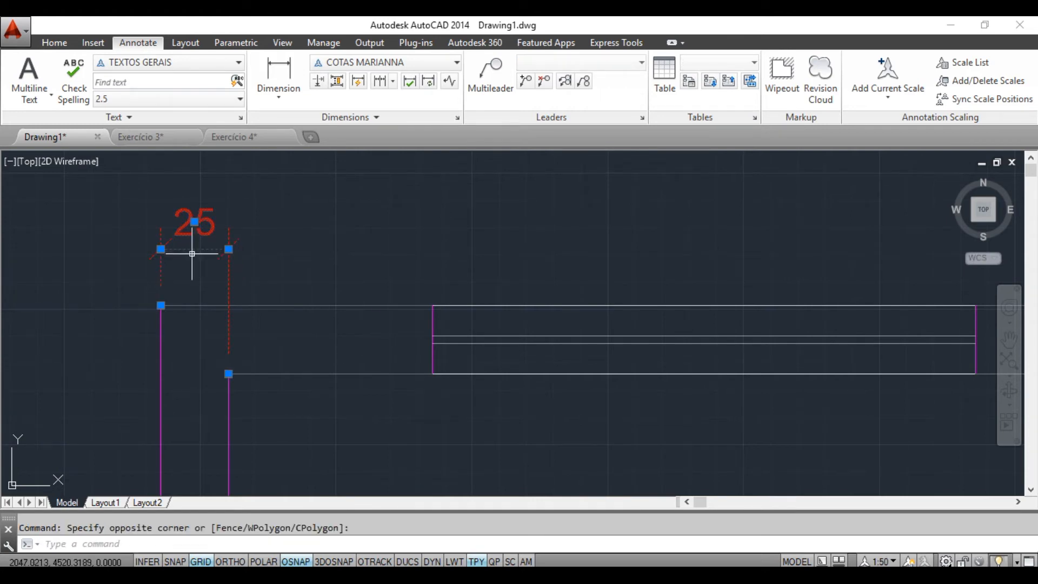
left_click(228, 373)
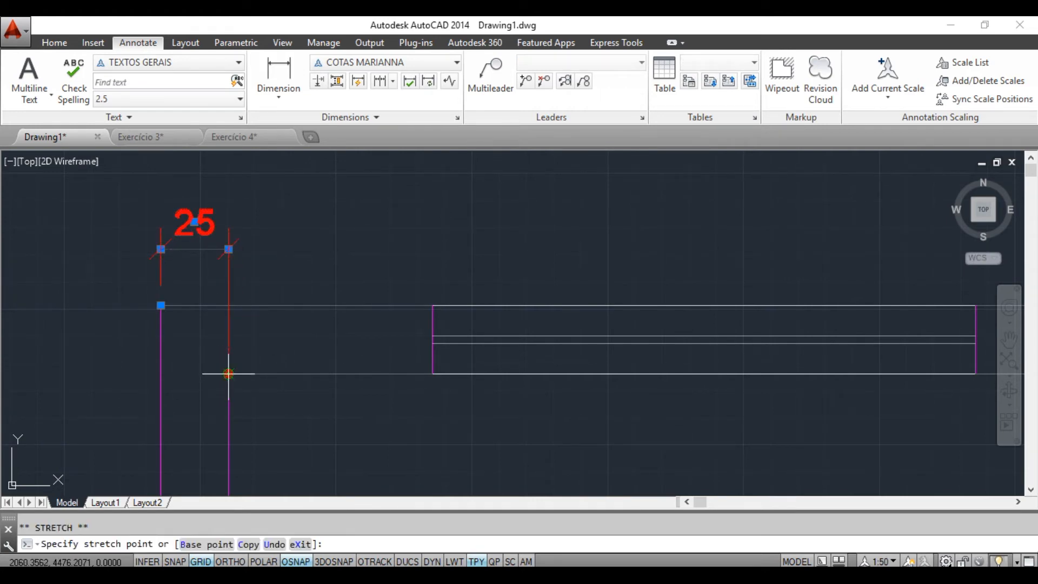
left_click(229, 305)
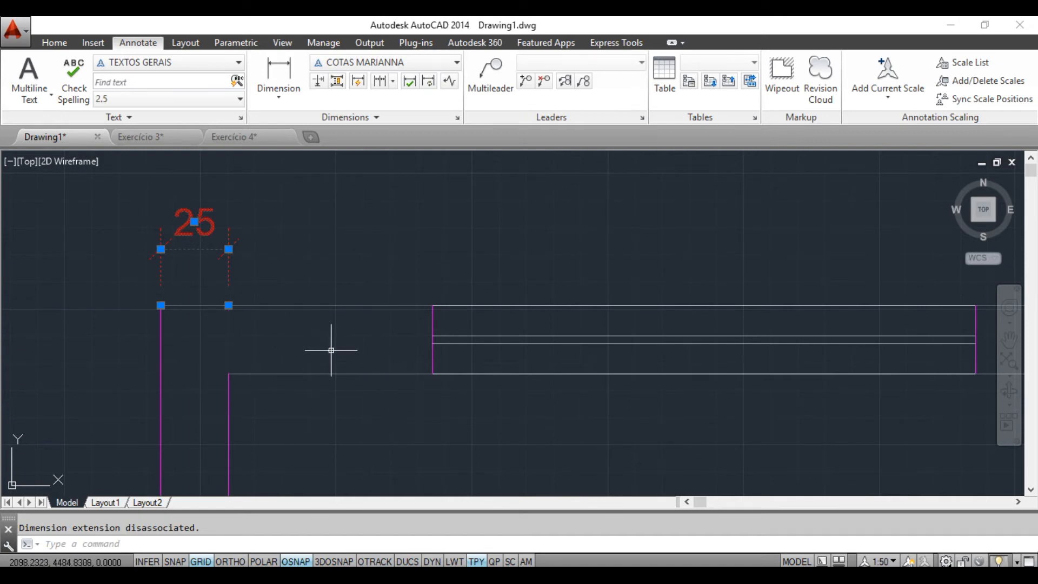
key("Escape")
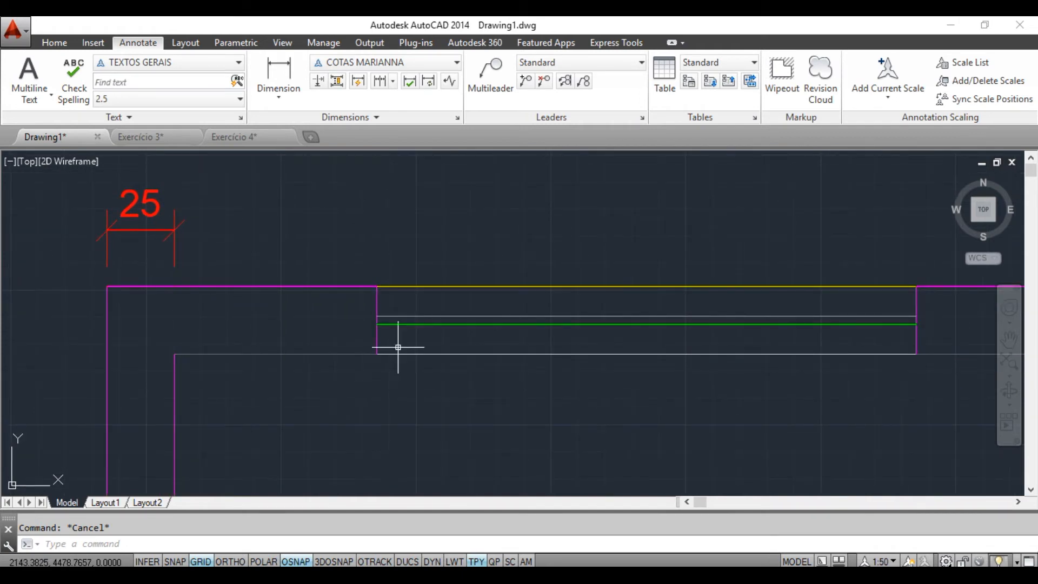
Add a linear dimension from the inner wall corner to the first window's near edge, aligned with the wall thickness dimension line.
left_click(279, 75)
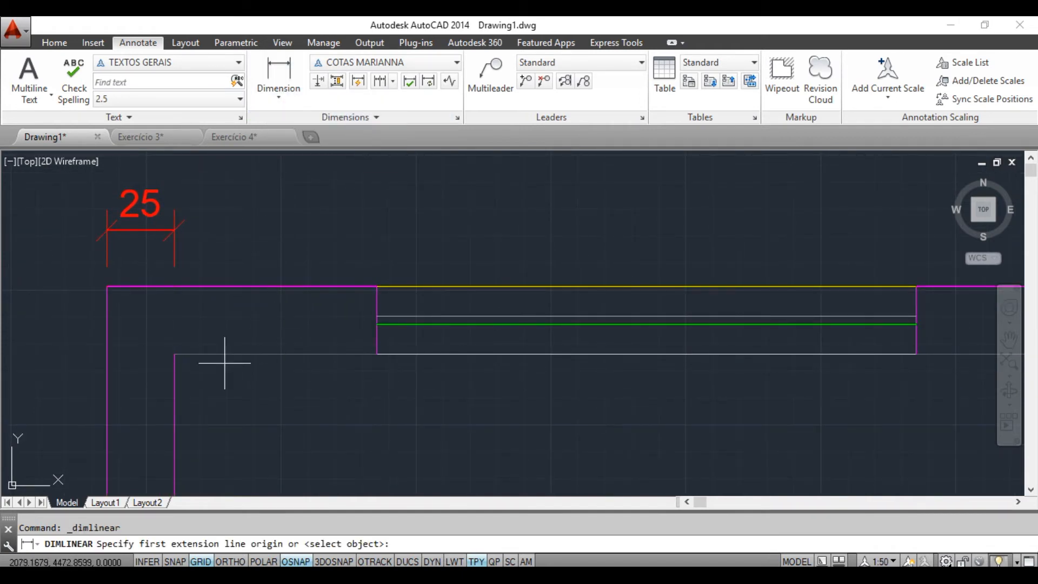
left_click(173, 354)
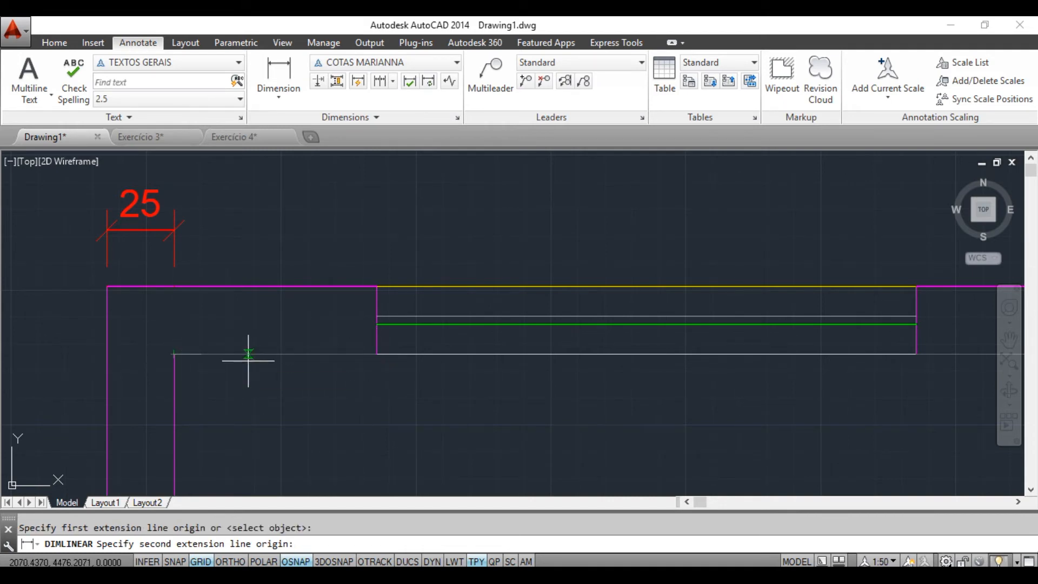
left_click(377, 354)
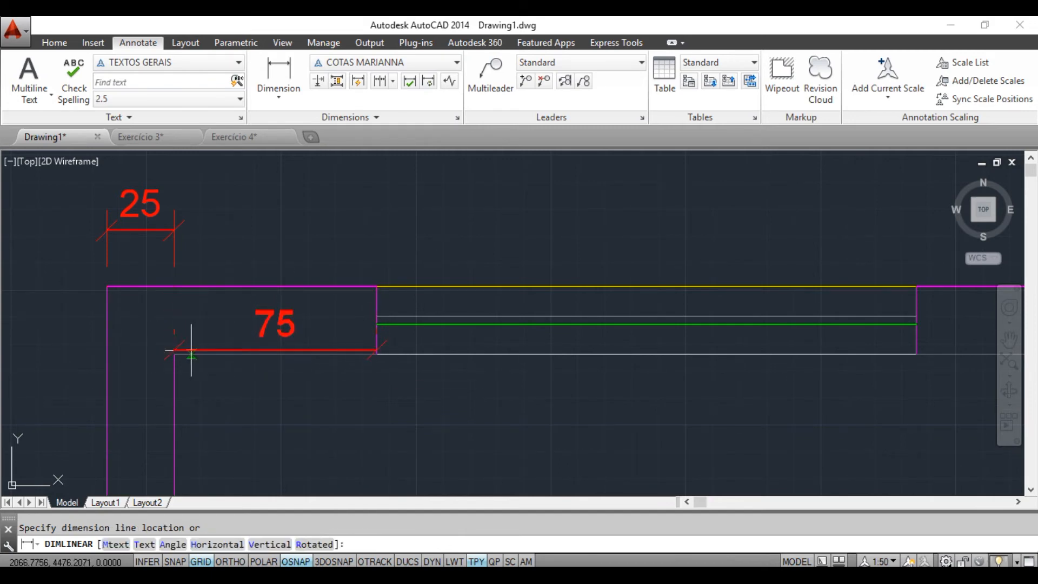
left_click(174, 230)
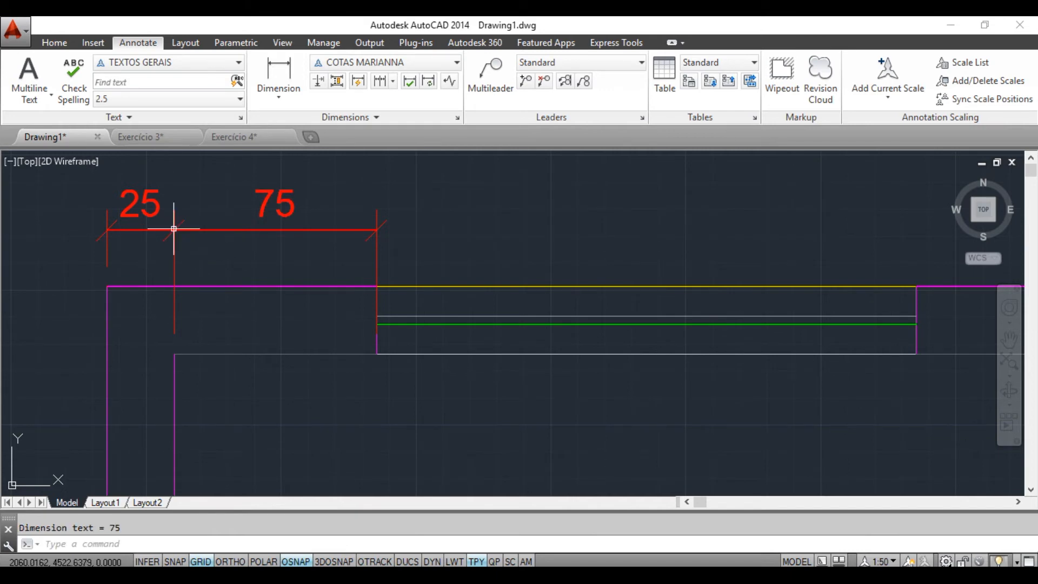
Move both extension origins of the corner-to-window dimension up to the outer face of the upper wall.
left_click(385, 270)
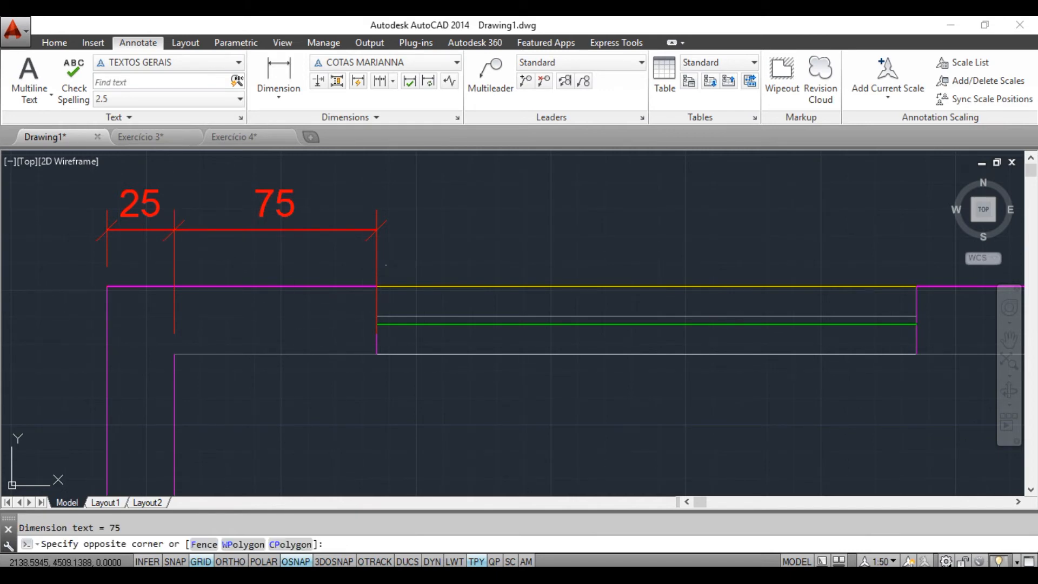
left_click(349, 251)
left_click(174, 354)
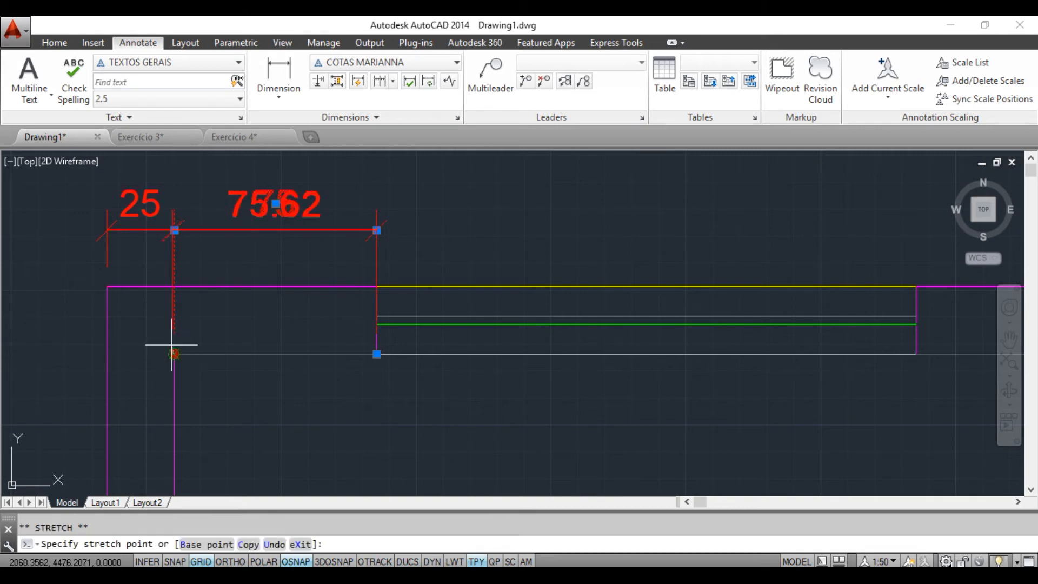
left_click(174, 286)
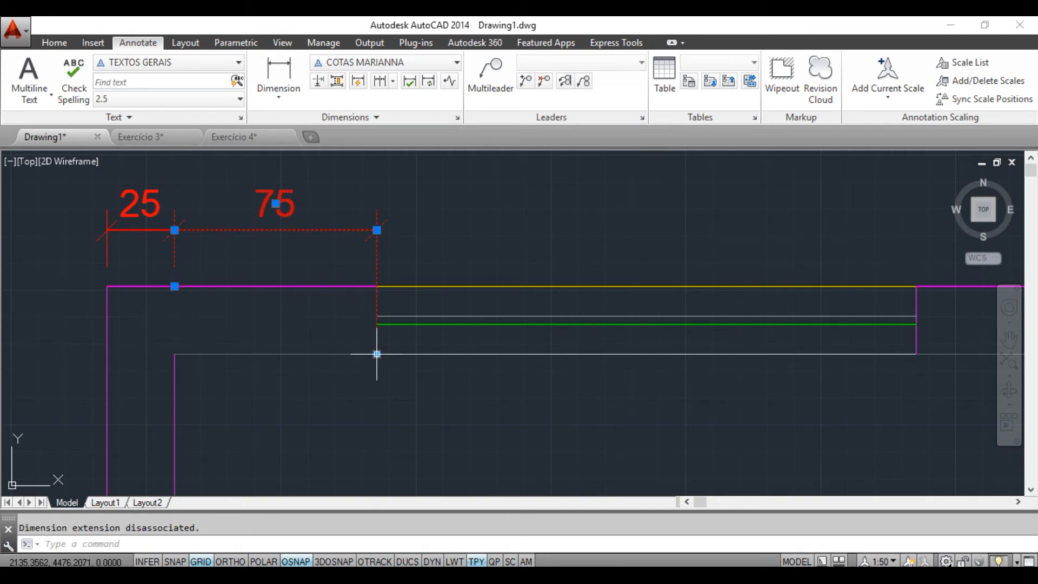
left_click(376, 354)
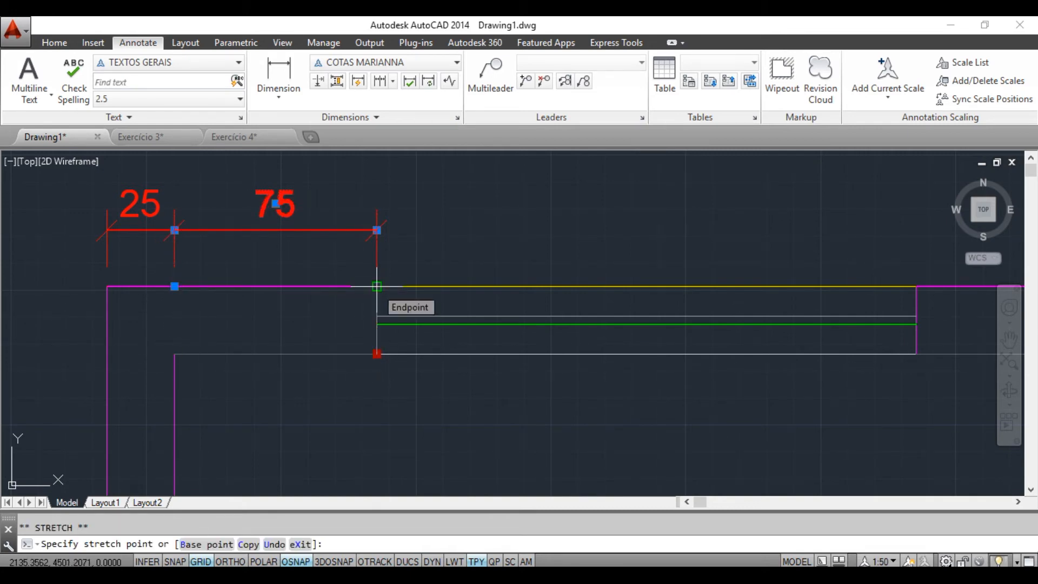
left_click(377, 287)
key("Escape")
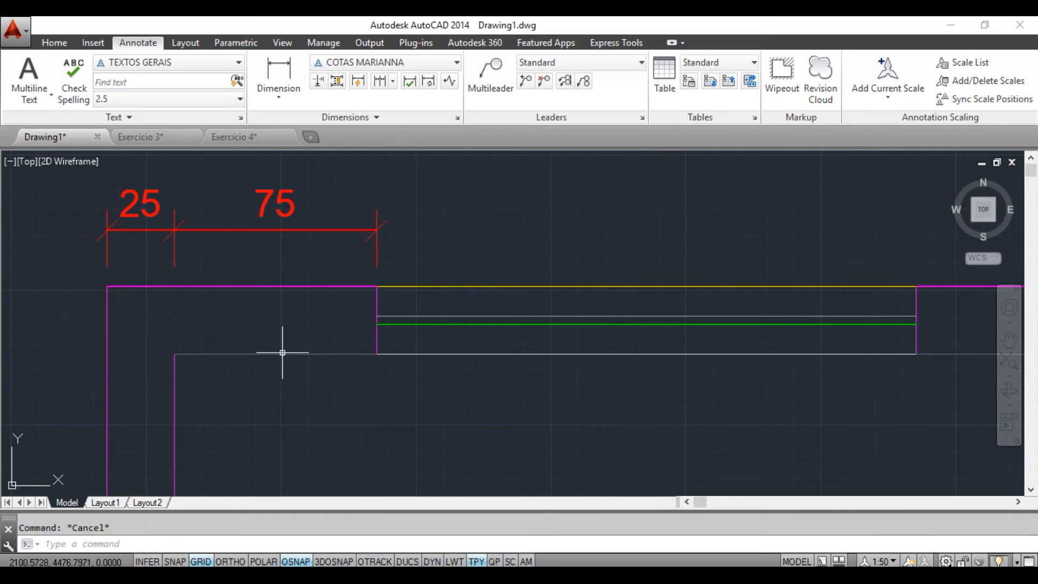
scroll(241, 359, "down", 2)
middle_click_drag(301, 380, 306, 341)
middle_click_drag(443, 355, 427, 336)
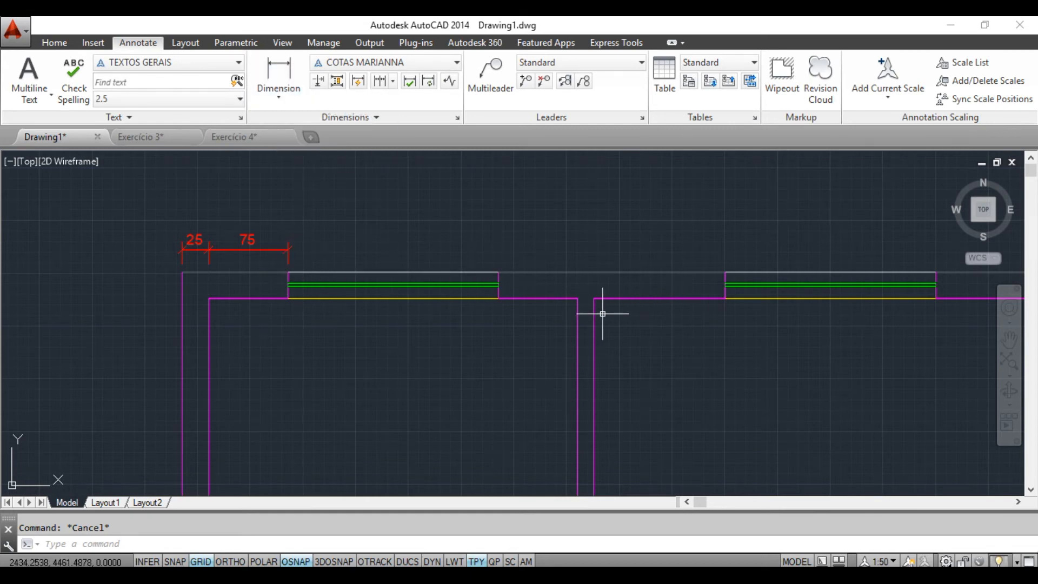
Continue the upper dimension chain with DIMCONTINUE across the first window, up to the partition wall and across the partition's thickness.
mouse_move(405, 339)
middle_mouse_down()
mouse_move(379, 327)
mouse_move(376, 344)
middle_mouse_up()
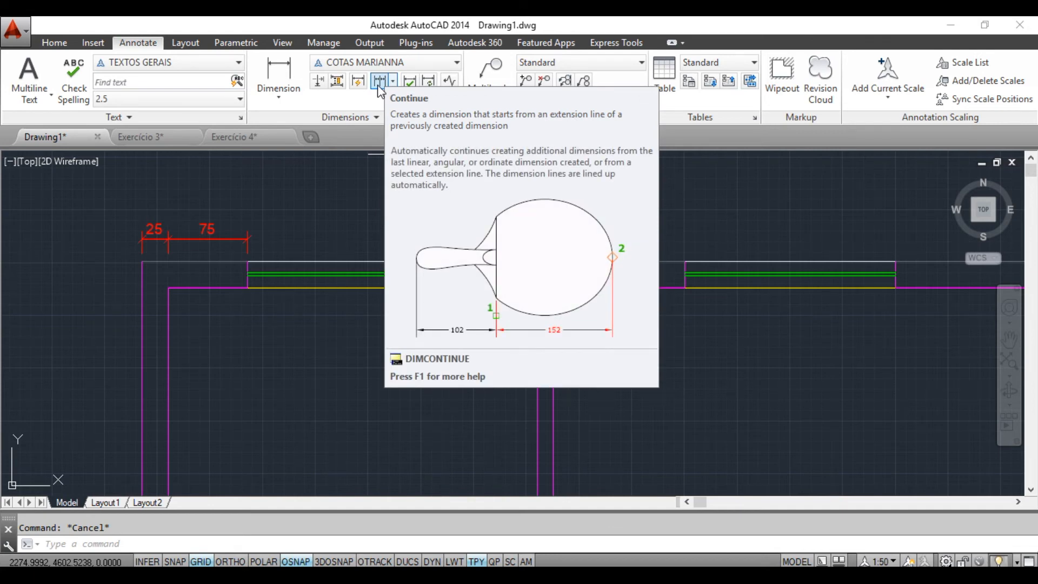
type("DCO")
key("Return")
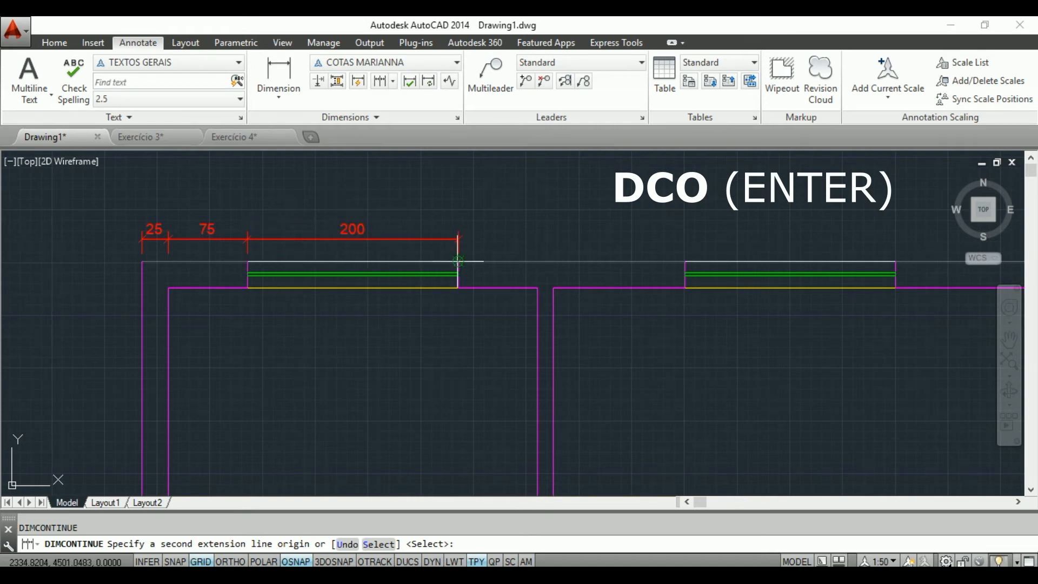
left_click(458, 261)
left_click(537, 287)
left_click(553, 288)
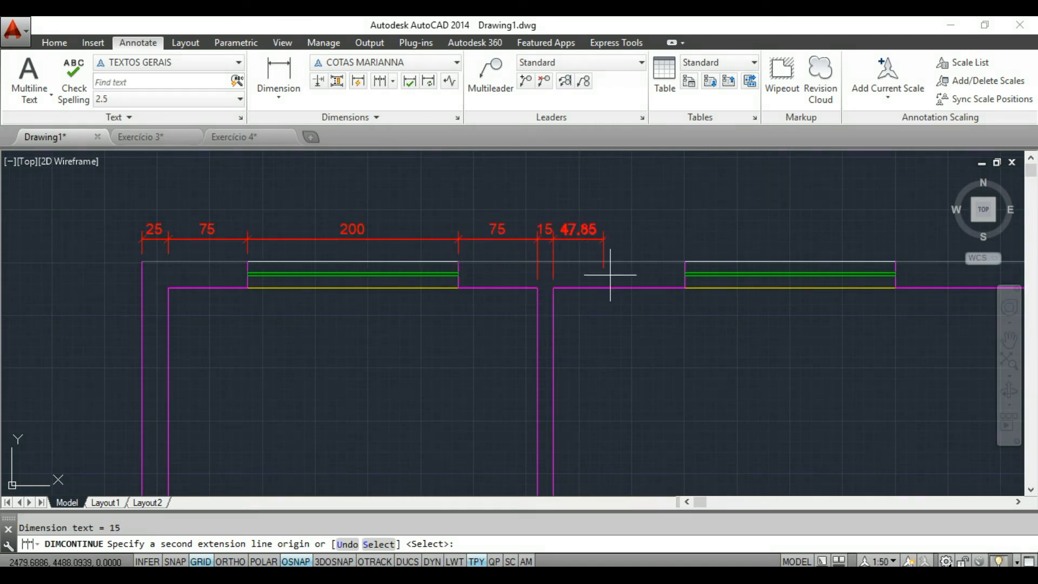
Extend the continued dimensions past the first partition, across the second window and through the second partition's thickness.
mouse_move(684, 261)
middle_mouse_down()
mouse_move(621, 290)
mouse_move(551, 273)
middle_mouse_up()
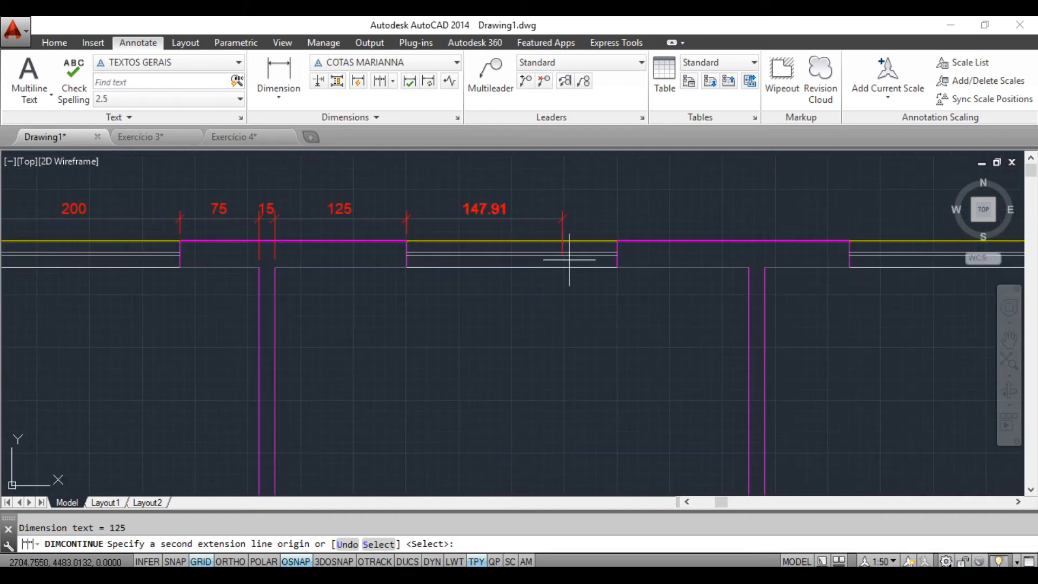
left_click(617, 240)
left_click(750, 268)
left_click(765, 267)
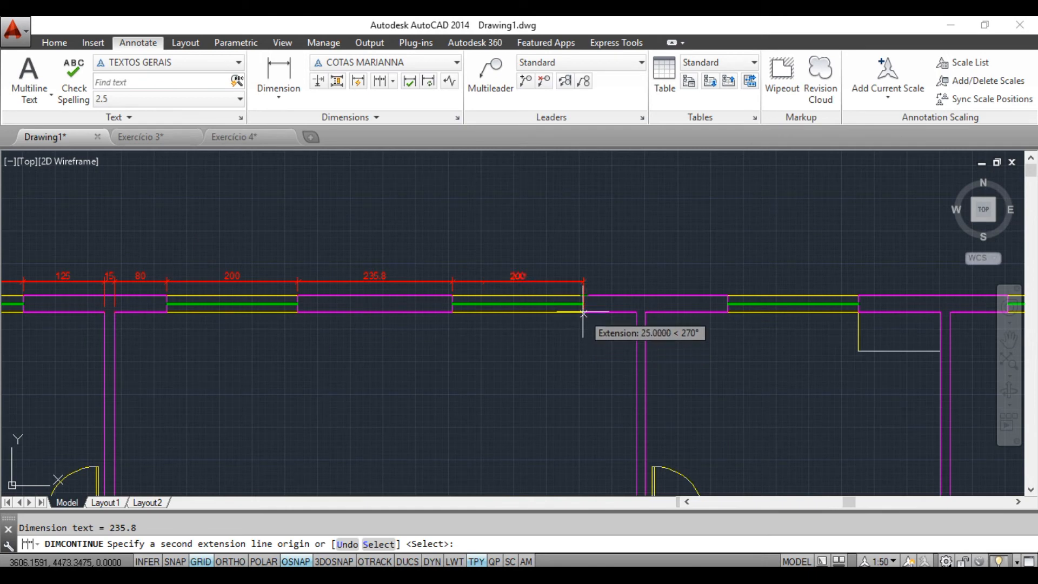
Extend the continued dimensions across the fourth window, the third partition and the fifth window to the near face of the fourth partition.
left_click(584, 301)
left_click(637, 312)
left_click(646, 313)
left_click(727, 312)
left_click(859, 294)
left_click(941, 313)
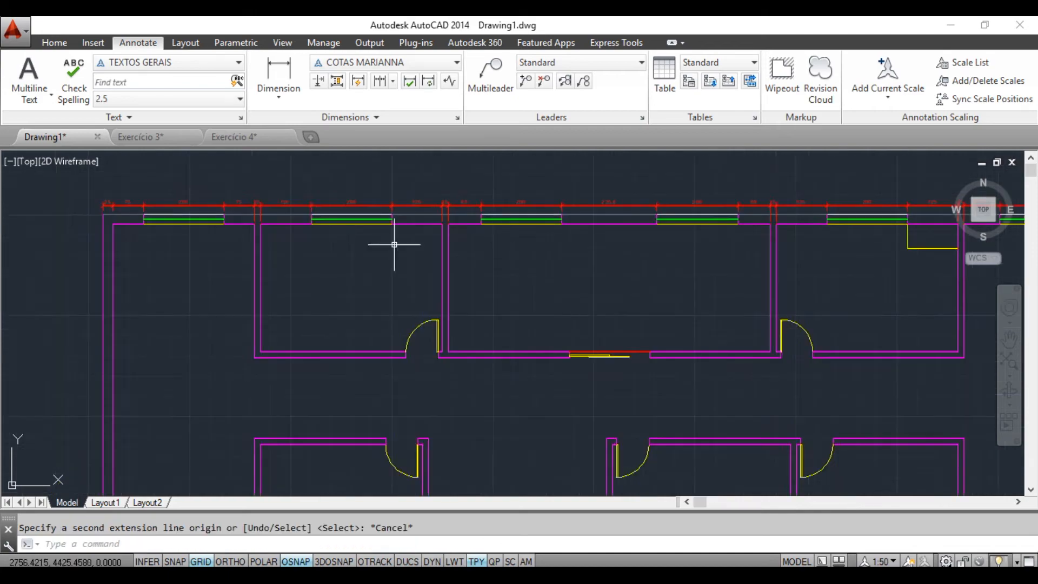
Add a vertical linear dimension for the upper exterior wall's thickness, placed outside the floor plan's upper-left corner.
middle_click_drag(309, 255, 400, 268)
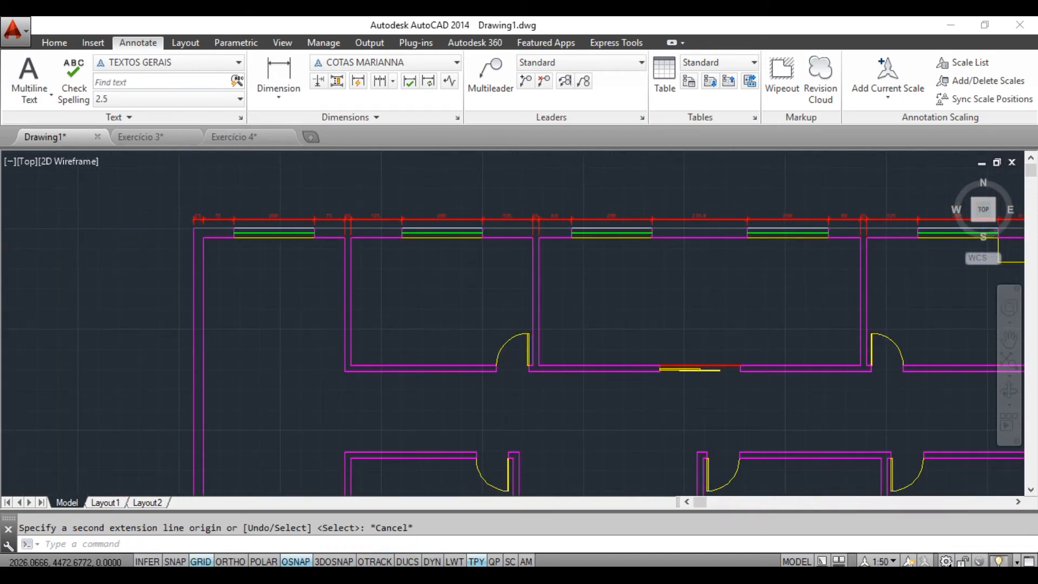
scroll(202, 280, "up", 5)
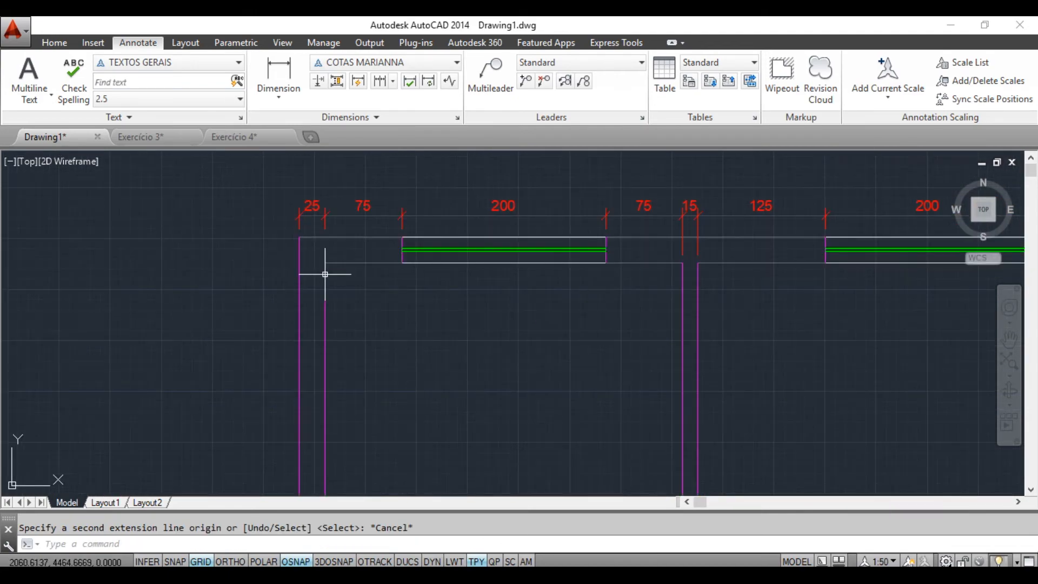
left_click(279, 73)
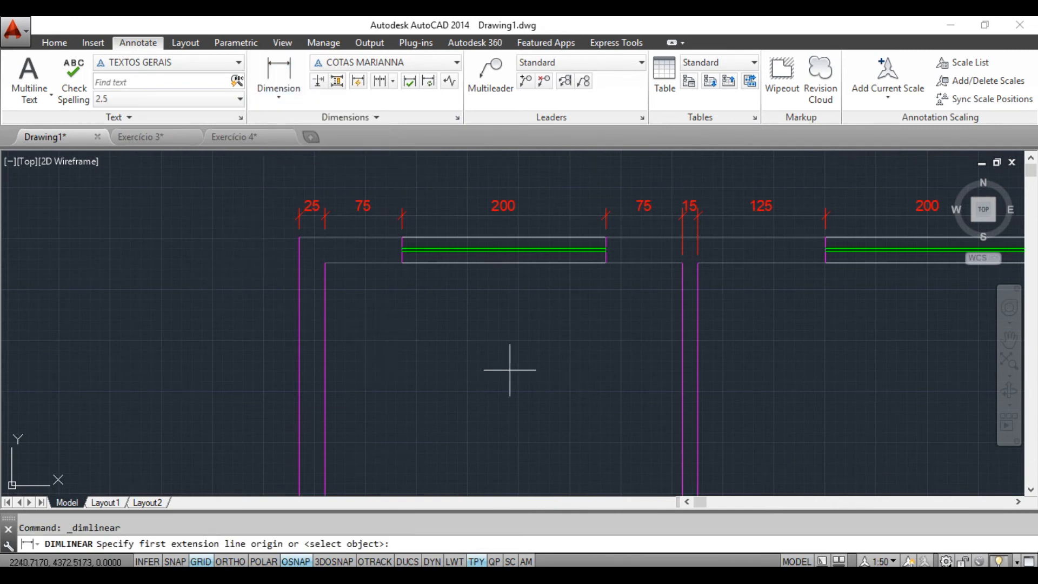
scroll(301, 247, "up", 4)
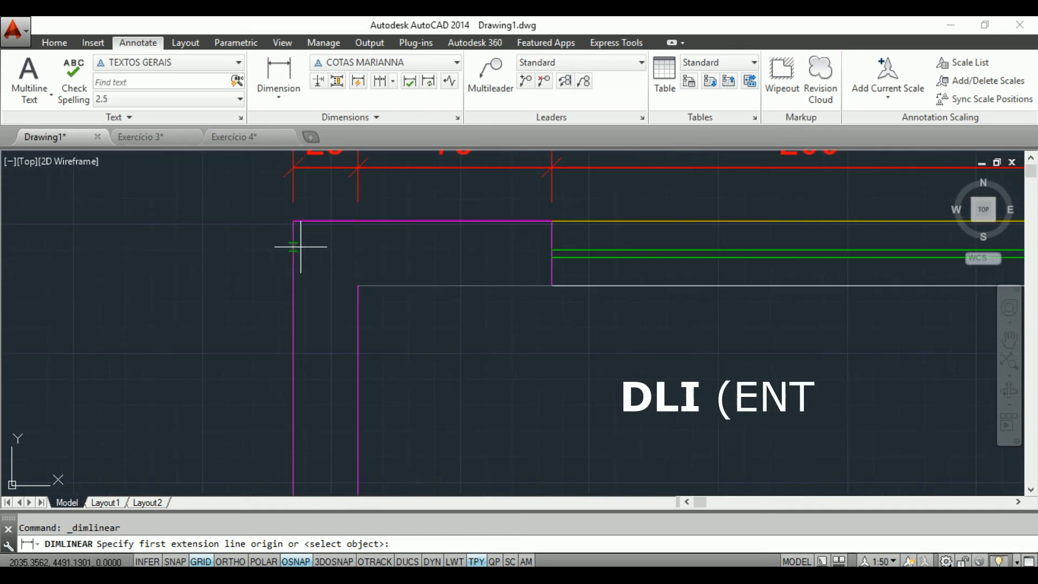
left_click(293, 221)
left_click(358, 285)
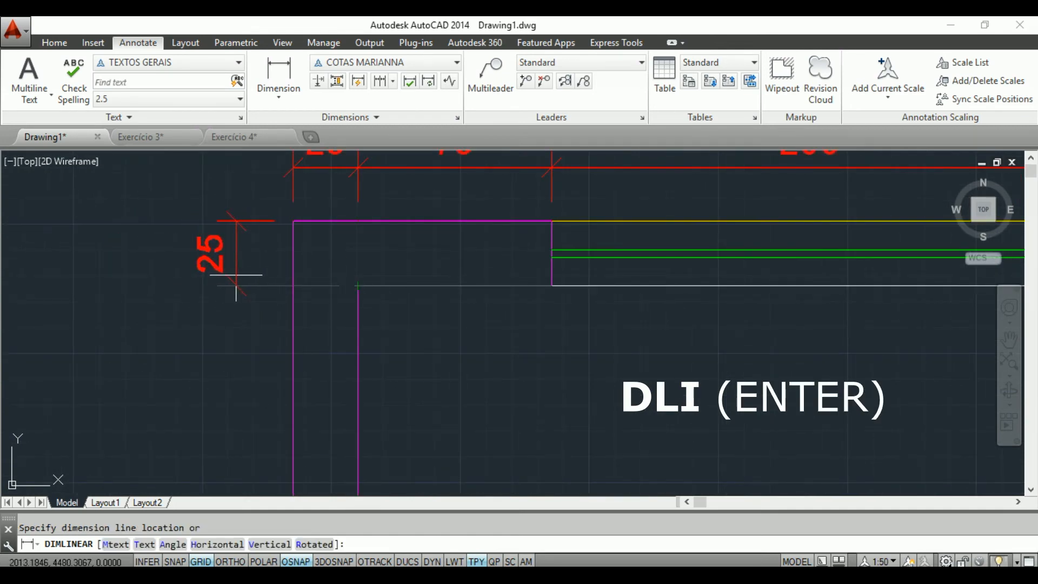
left_click(244, 295)
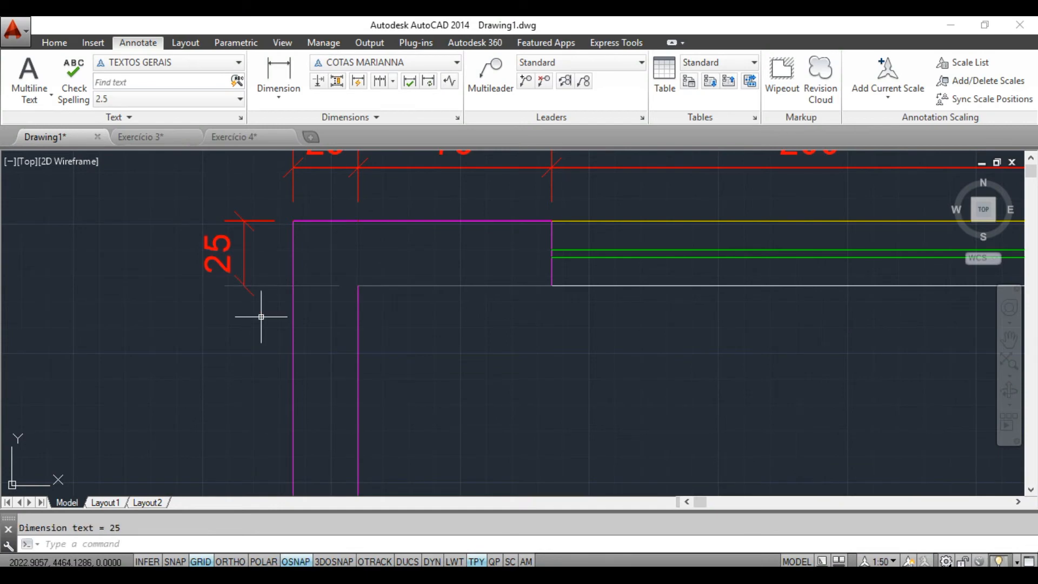
Move the vertical wall thickness dimension's second extension origin out to the outer face of the left exterior wall.
left_click(261, 317)
left_click(242, 277)
left_click(358, 285)
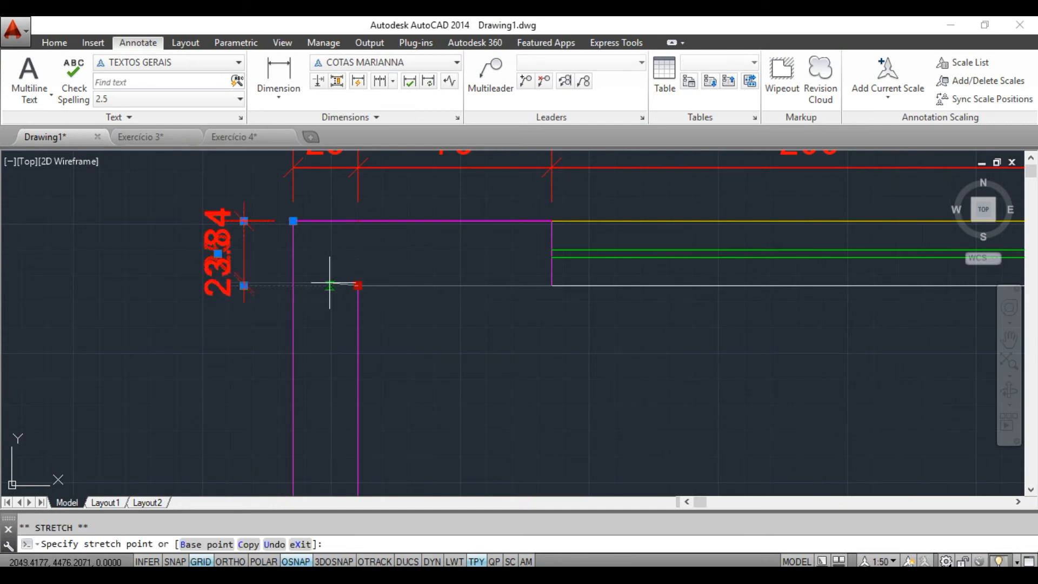
left_click(292, 286)
key("Escape")
scroll(343, 289, "down", 3)
scroll(321, 316, "up", 3)
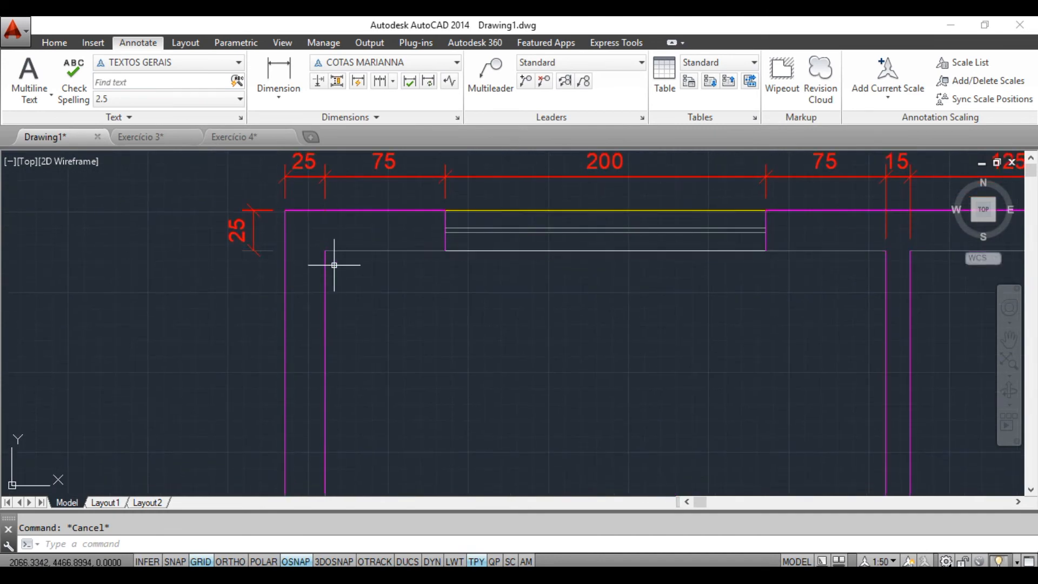
Continue the vertical dimensions down the left exterior wall to both corridor walls and the inner face of the lower window wall.
left_click(380, 81)
scroll(322, 197, "down", 4)
middle_click_drag(376, 410, 383, 336)
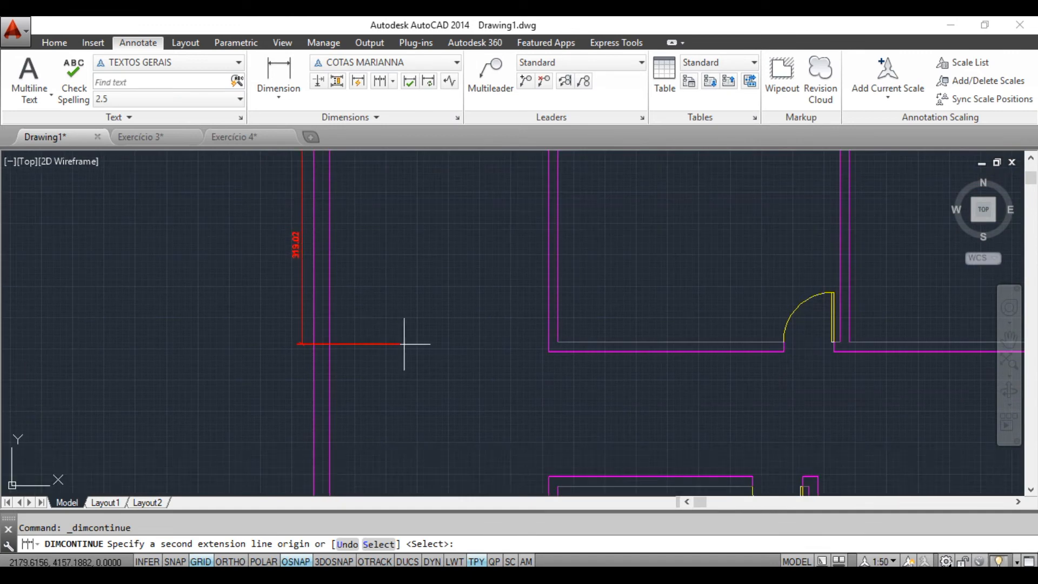
left_click(549, 351)
middle_click_drag(493, 405, 471, 290)
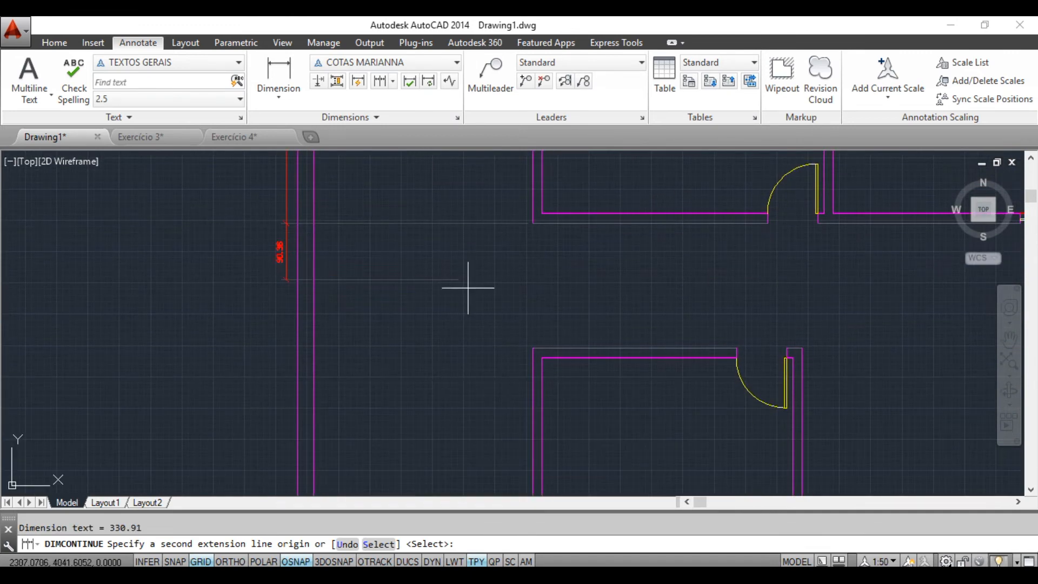
left_click(532, 346)
middle_click_drag(450, 425, 454, 216)
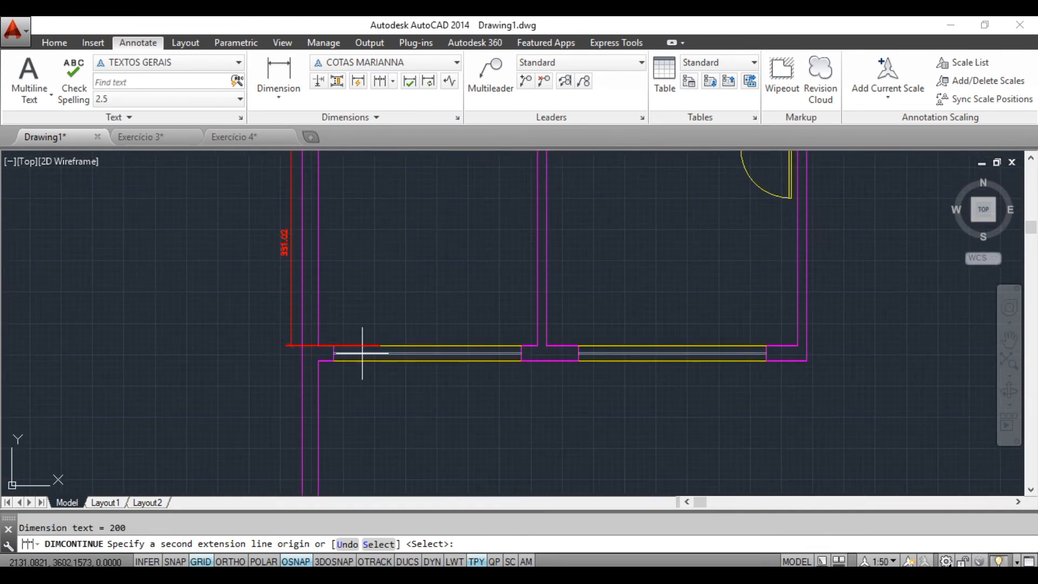
key("Escape")
scroll(370, 405, "down", 5)
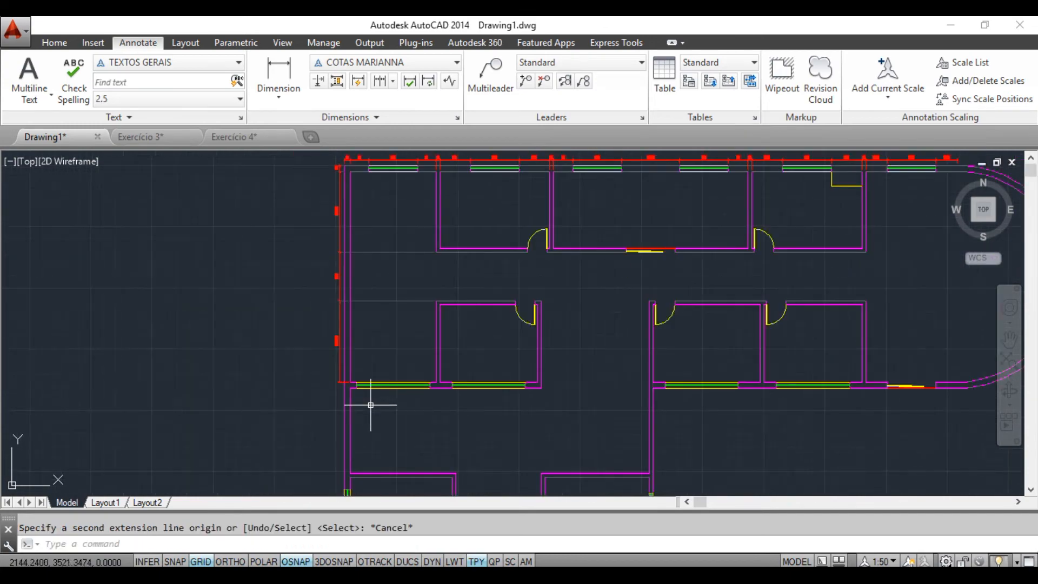
scroll(314, 350, "up", 3)
middle_click_drag(365, 390, 338, 375)
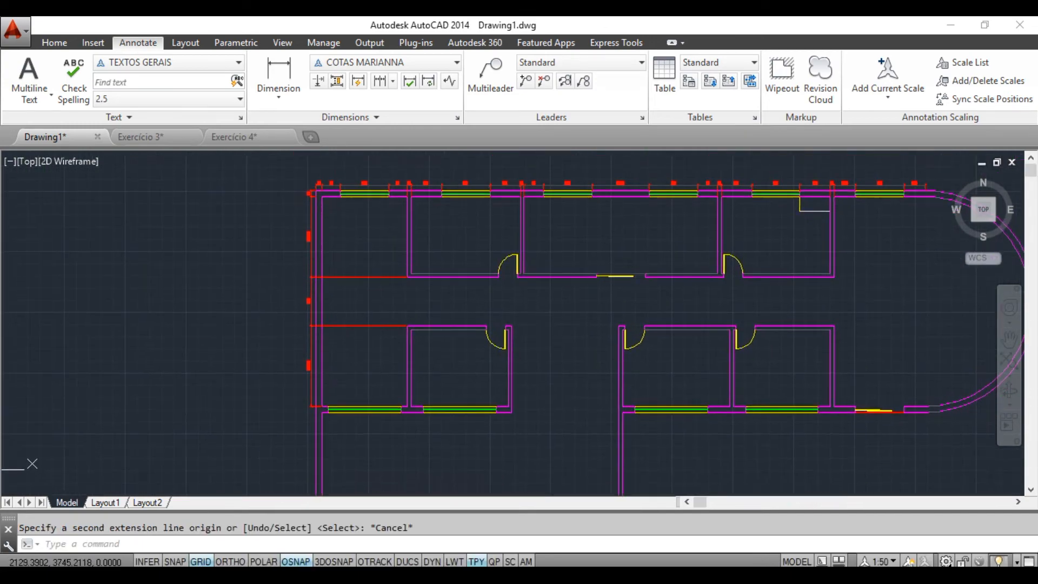
scroll(373, 406, "up", 2)
middle_click_drag(370, 407, 333, 389)
scroll(333, 389, "down", 2)
middle_click_drag(352, 338, 303, 338)
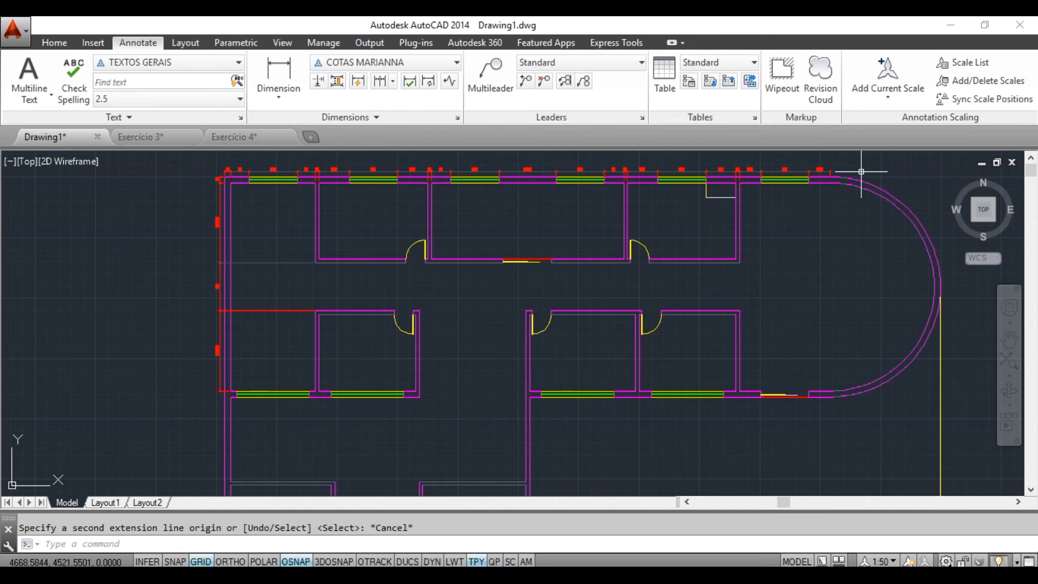
Restart the Continue dimension command and use its Select option to base it on the last dimension of the upper chain.
left_click(381, 81)
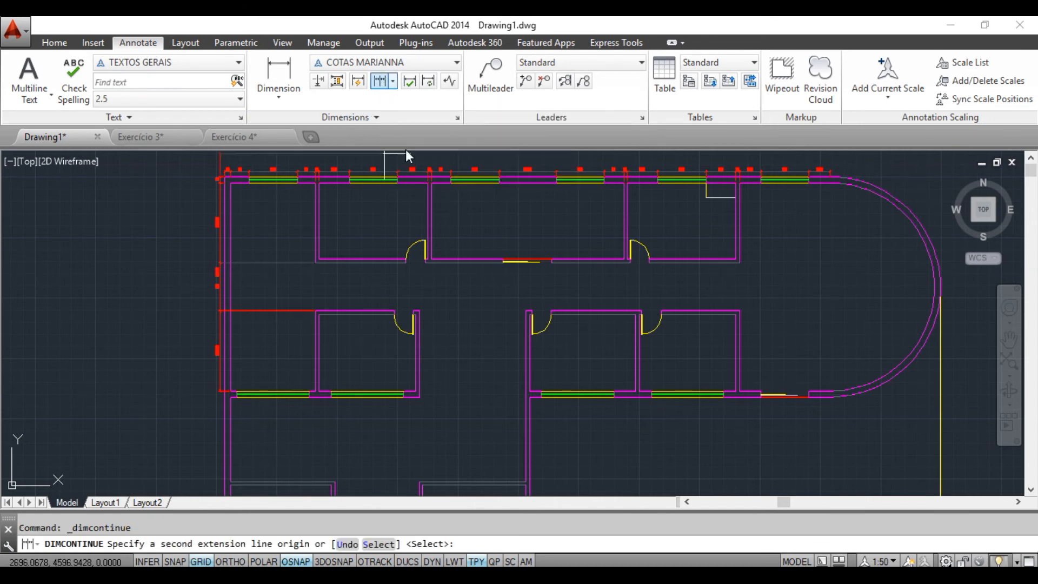
middle_click_drag(308, 432, 300, 375)
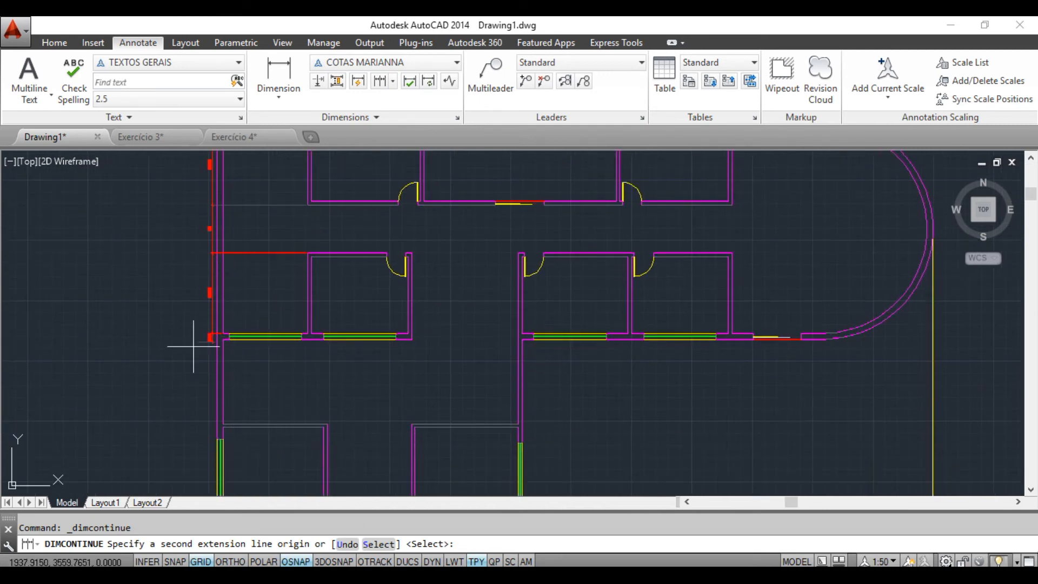
scroll(204, 371, "down", 3)
scroll(228, 359, "up", 3)
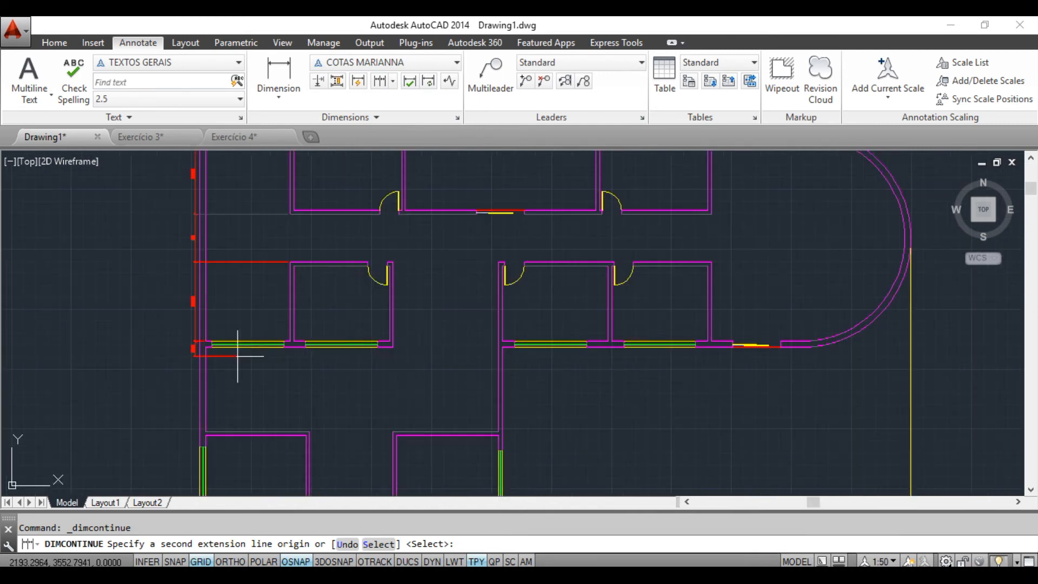
middle_click_drag(228, 359, 230, 388)
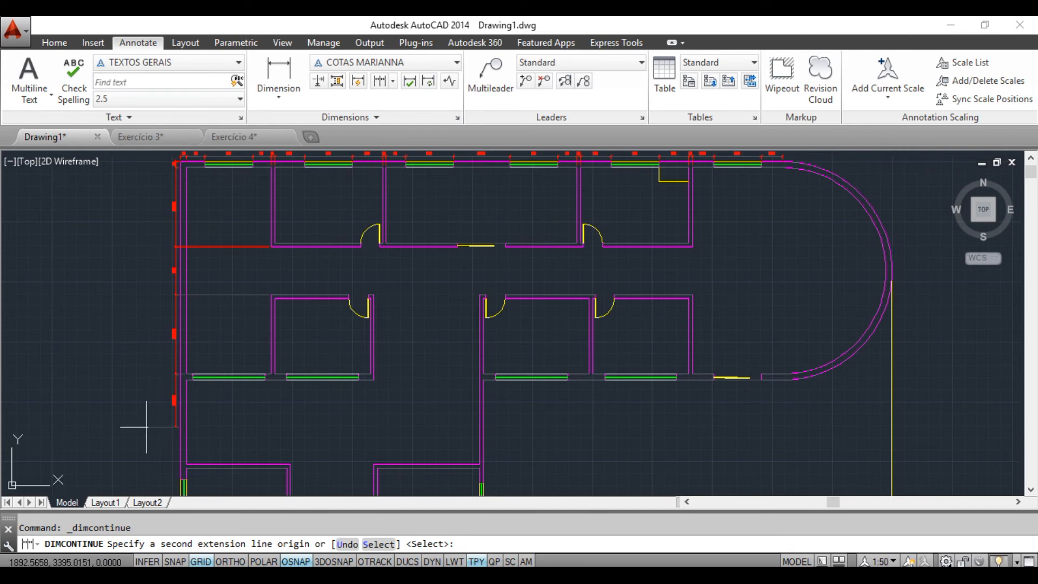
type("S")
key("Return")
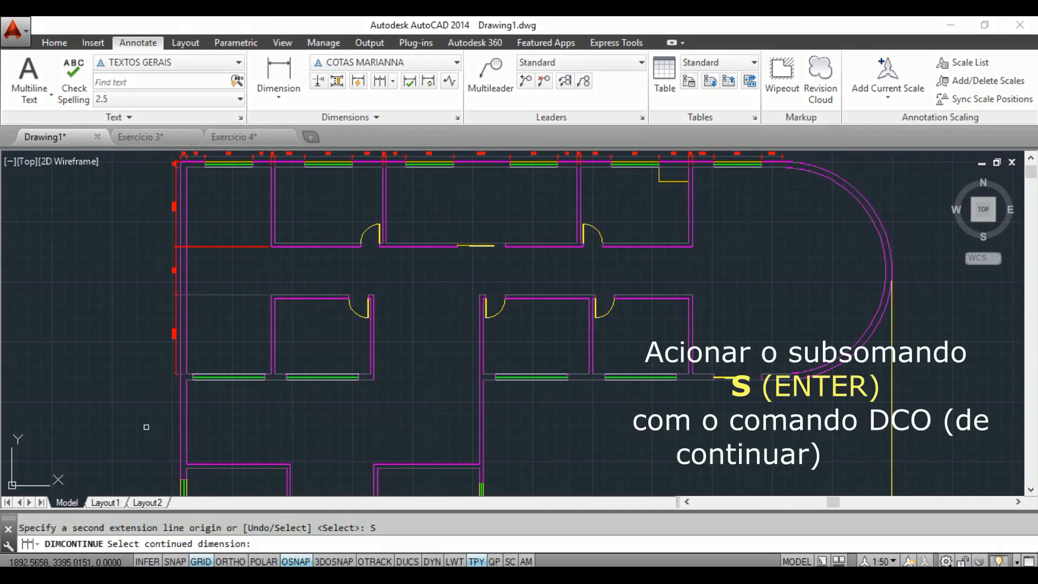
middle_click_drag(766, 280, 620, 332)
scroll(725, 211, "up", 6)
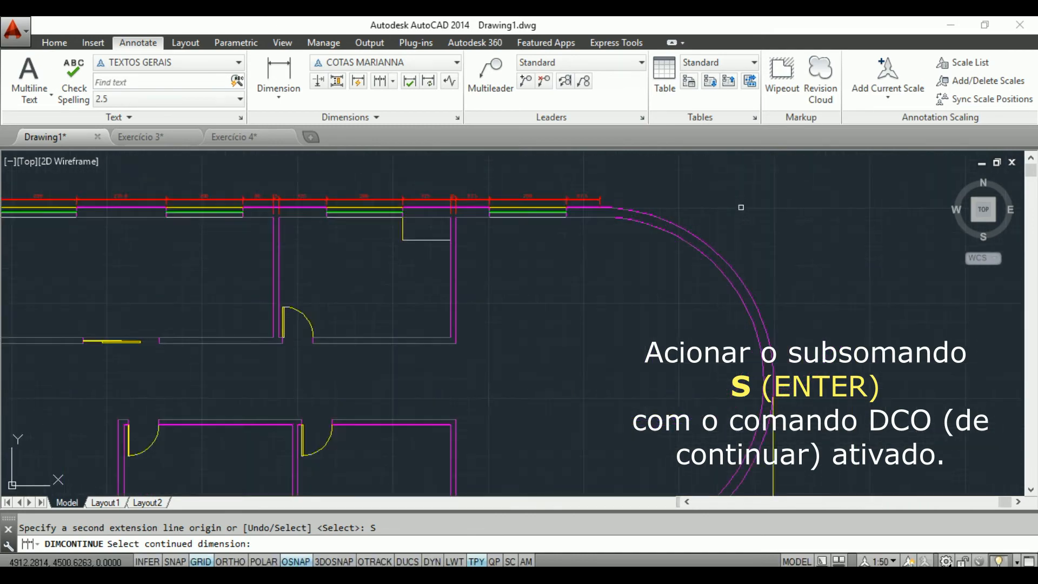
scroll(403, 183, "down", 2)
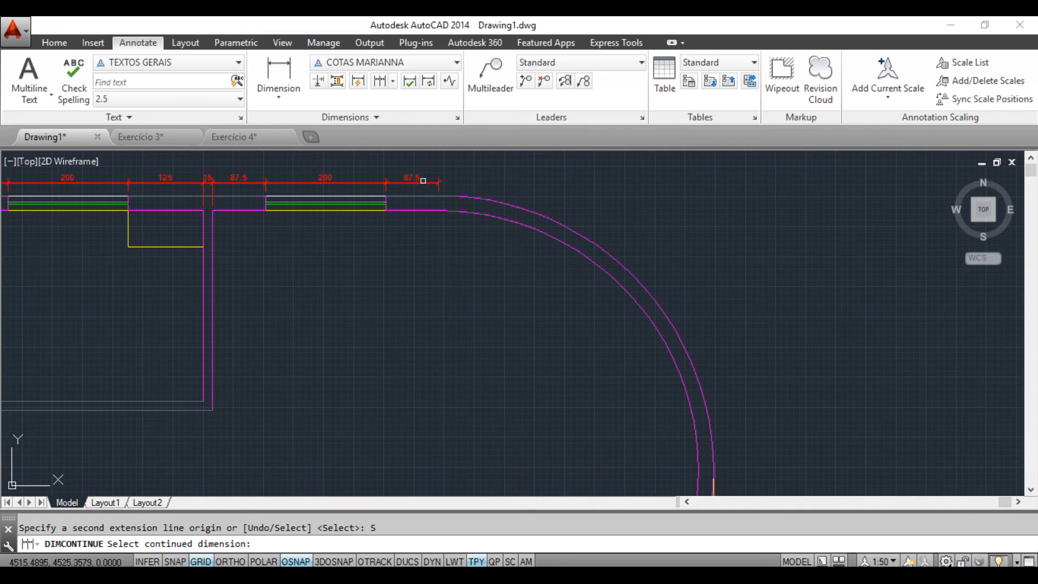
left_click(419, 184)
Continue the upper dimension chain from the selected dimension with two more points toward the curved wall, and end the command.
scroll(422, 185, "down", 3)
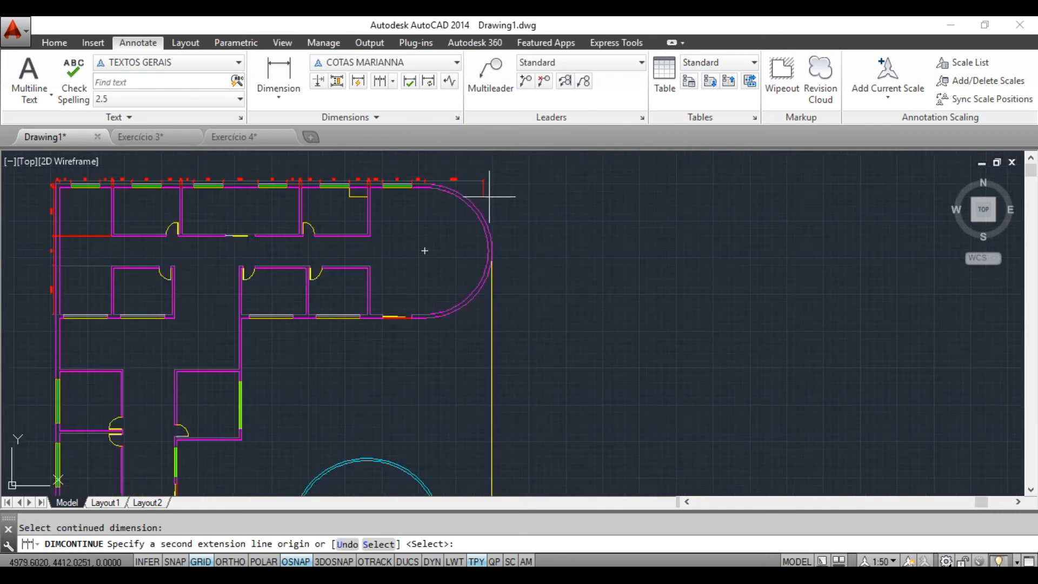
scroll(498, 224, "up", 1)
left_click(455, 339)
left_click(556, 352)
scroll(550, 341, "down", 4)
key("Escape")
scroll(488, 285, "up", 2)
middle_click_drag(472, 298, 622, 252)
mouse_move(430, 312)
middle_mouse_down()
mouse_move(595, 287)
mouse_move(584, 288)
middle_mouse_up()
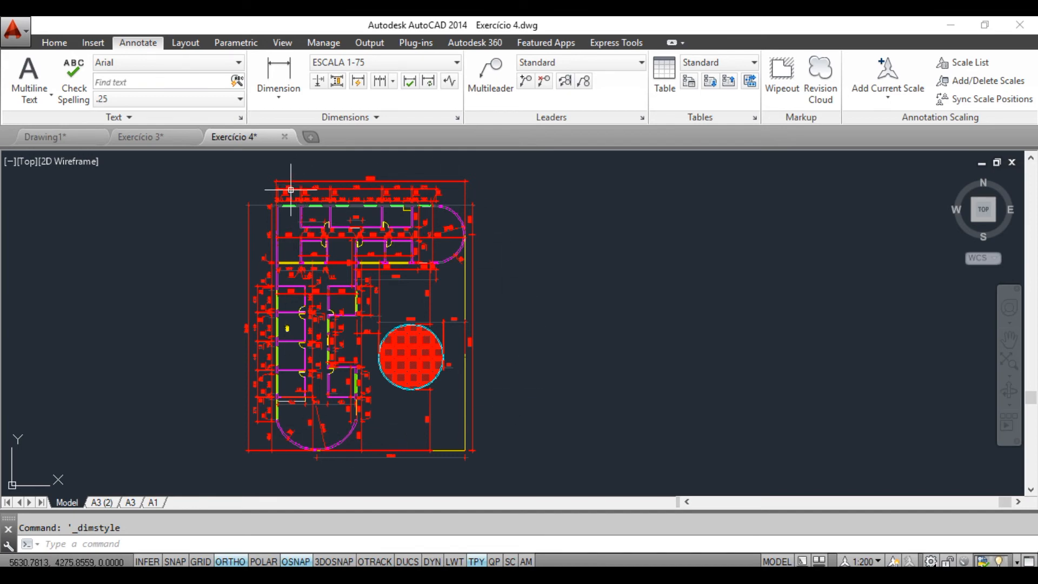
Examine the exterior dimension chains, overall dimensions and interior dimensions of the finished floor plan in Exercício 4.
scroll(305, 200, "up", 6)
middle_click_drag(482, 244, 429, 324)
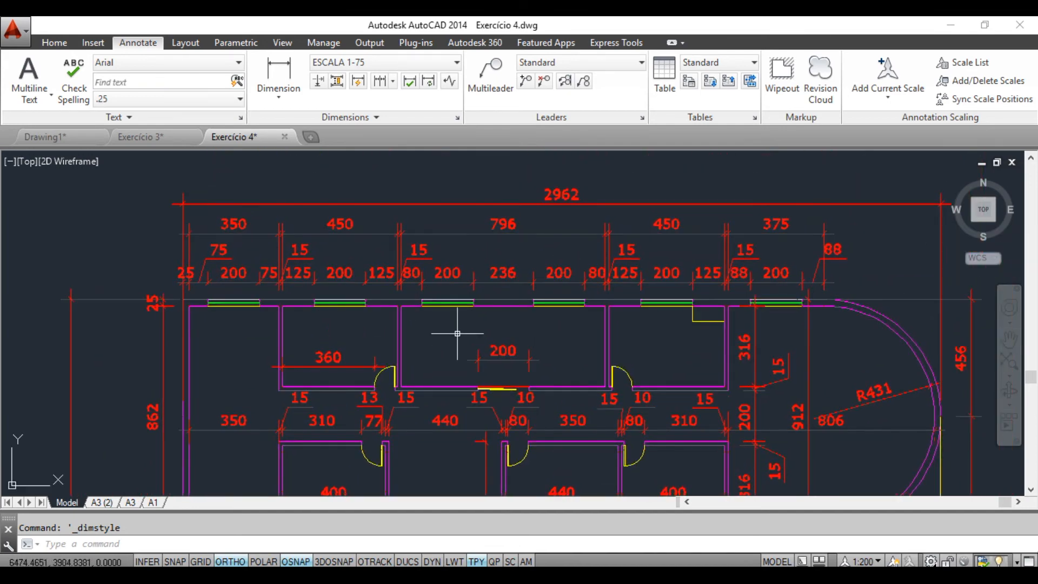
middle_click_drag(336, 290, 351, 301)
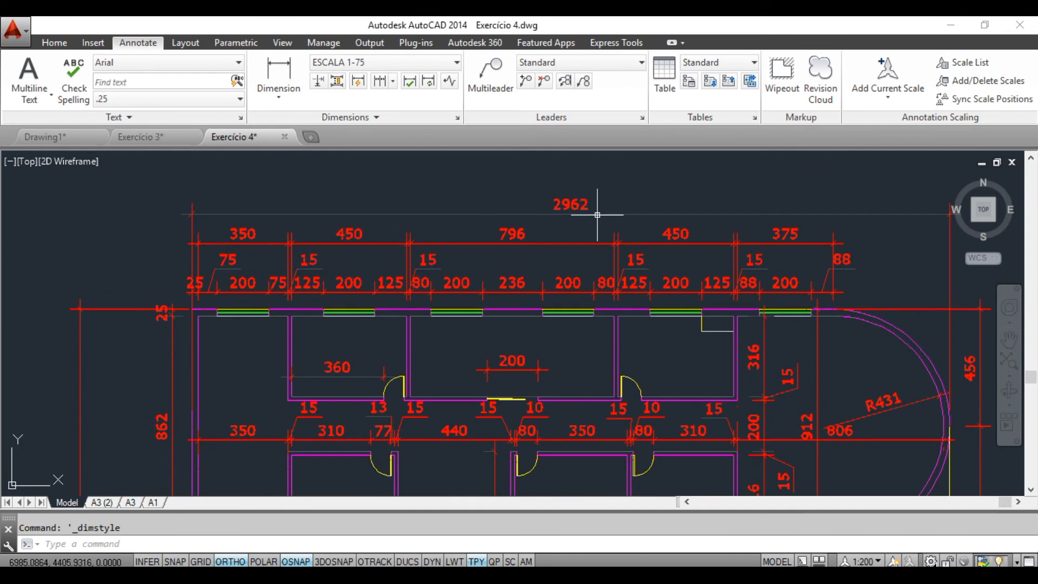
middle_click_drag(525, 283, 497, 274)
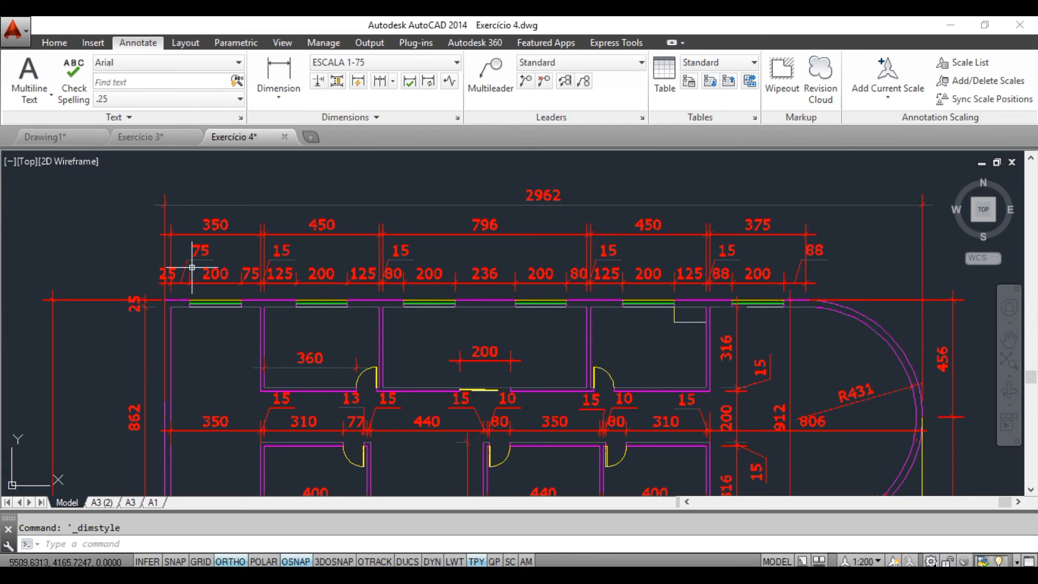
middle_click_drag(561, 350, 666, 202)
middle_click_drag(582, 373, 555, 211)
mouse_move(504, 326)
middle_mouse_down()
mouse_move(489, 297)
mouse_move(400, 301)
middle_mouse_up()
scroll(546, 304, "down", 4)
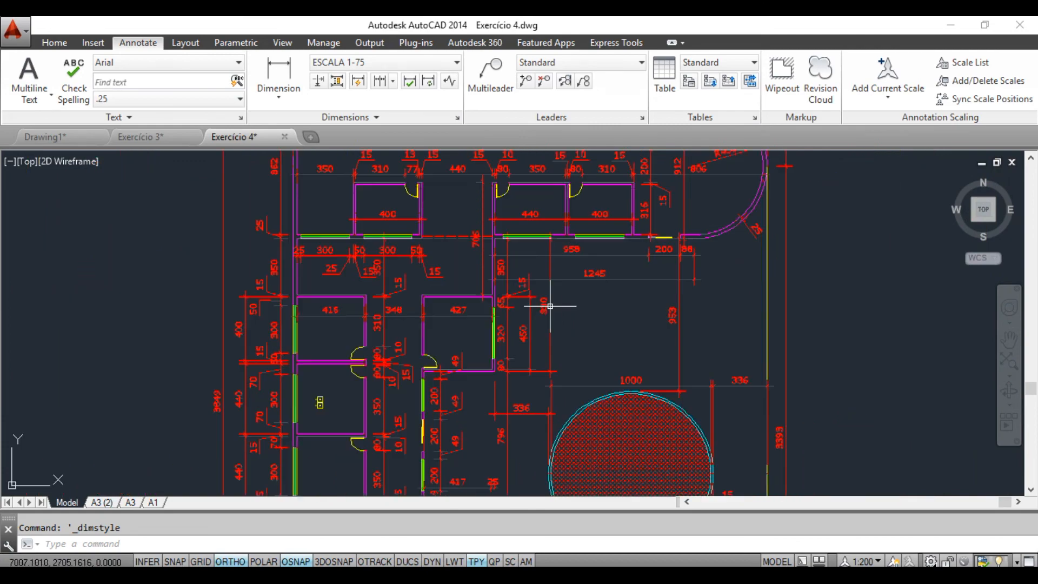
middle_click_drag(416, 384, 372, 391)
left_click(370, 364)
key("Delete")
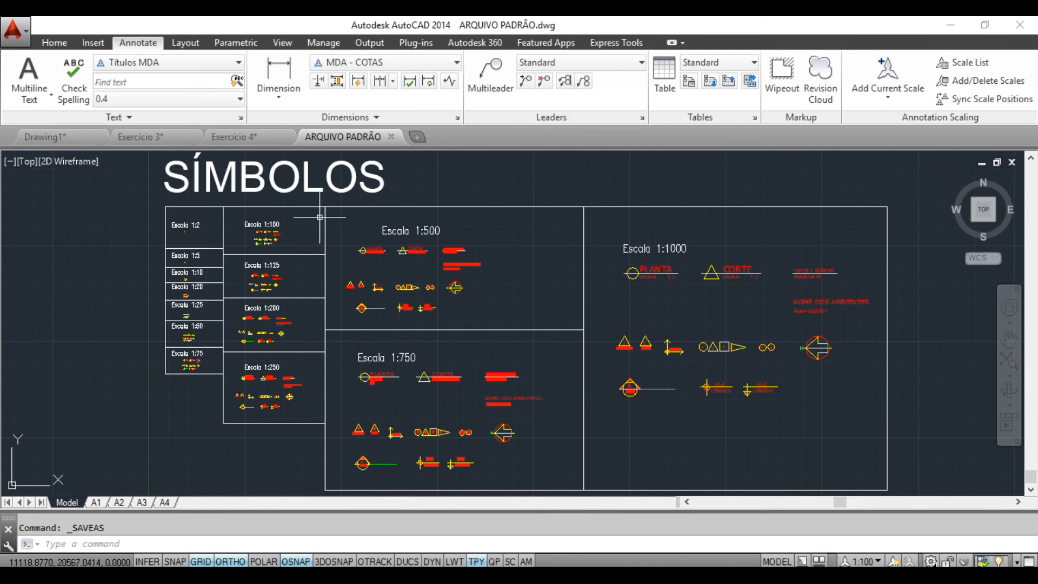
Examine the annotation symbols prepared for the different drawing scales in the SÍMBOLOS table of ARQUIVO PADRÃO.
scroll(256, 231, "up", 10)
middle_click_drag(252, 298, 329, 332)
scroll(404, 277, "up", 2)
scroll(352, 303, "down", 6)
middle_click_drag(338, 378, 625, 434)
scroll(345, 334, "up", 9)
middle_click_drag(354, 341, 418, 365)
scroll(418, 365, "up", 10)
scroll(418, 364, "down", 12)
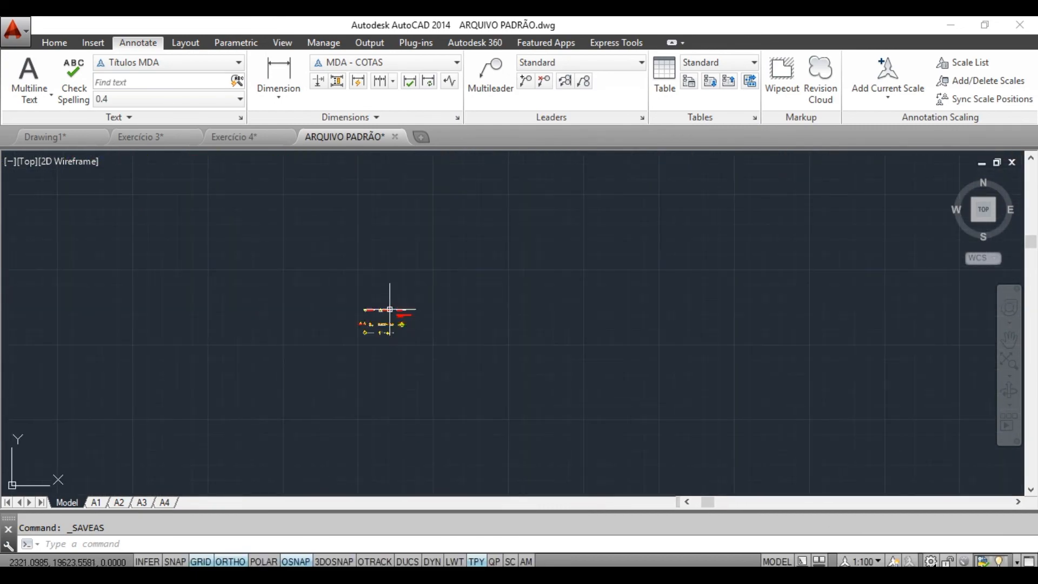
Inspect close up the title, elevation, section, level and north symbols of individual scales in the SÍMBOLOS table, including the 1:1000 set.
middle_click_drag(521, 373, 442, 319)
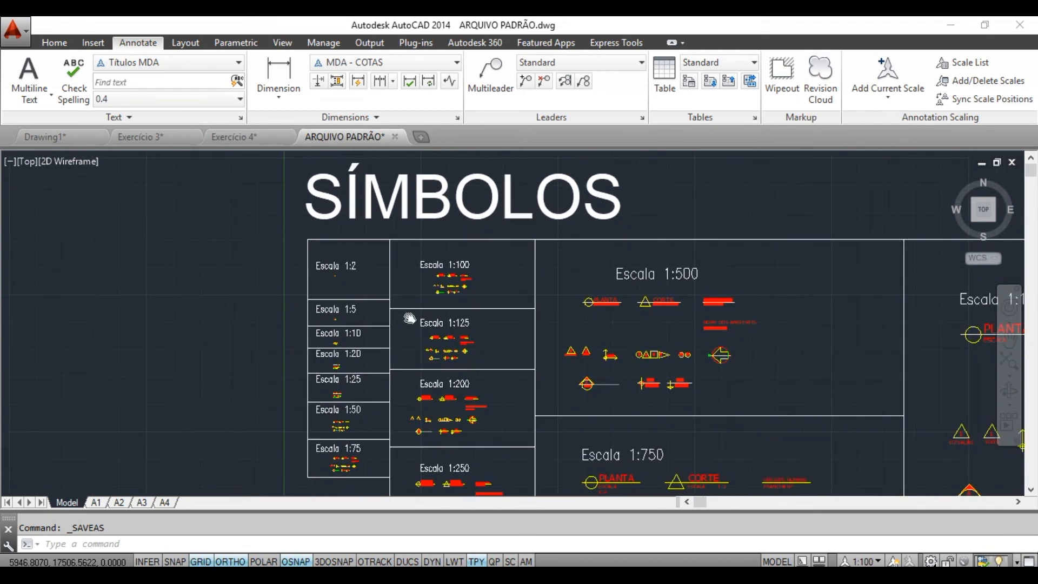
scroll(327, 267, "up", 8)
scroll(332, 243, "down", 3)
scroll(327, 308, "up", 8)
scroll(435, 241, "up", 3)
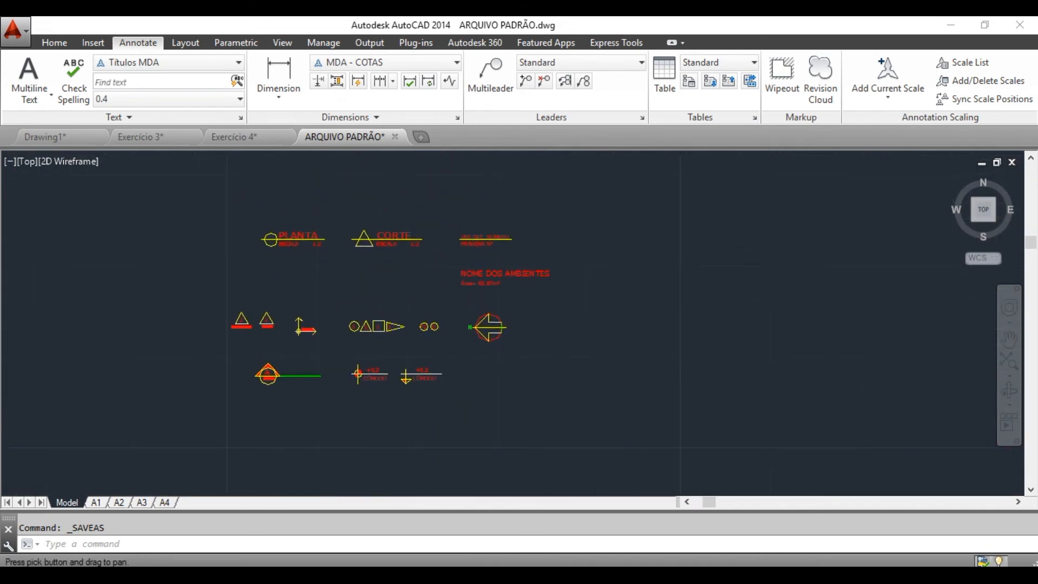
middle_click_drag(415, 263, 432, 274)
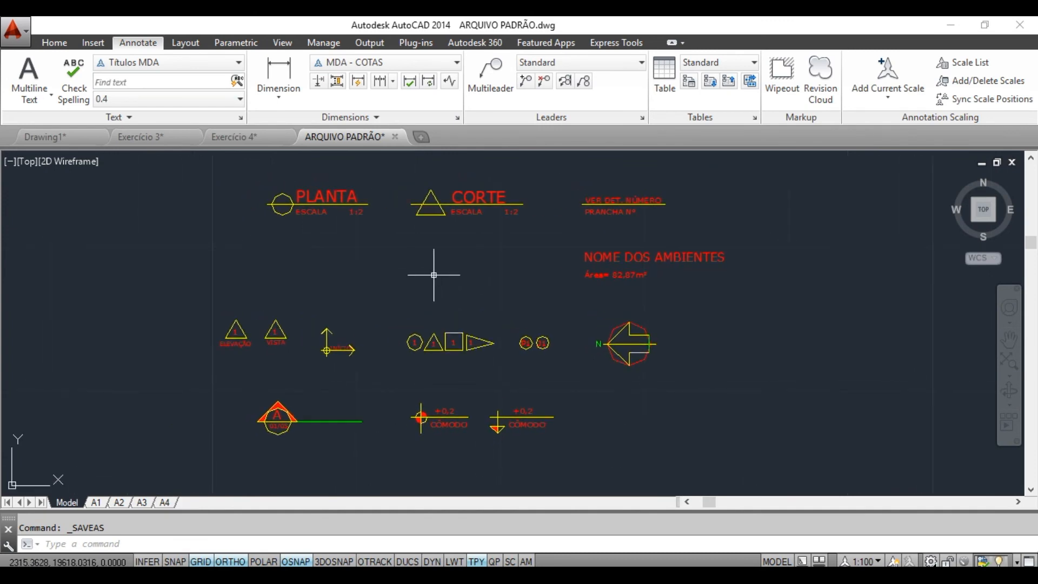
scroll(375, 309, "up", 3)
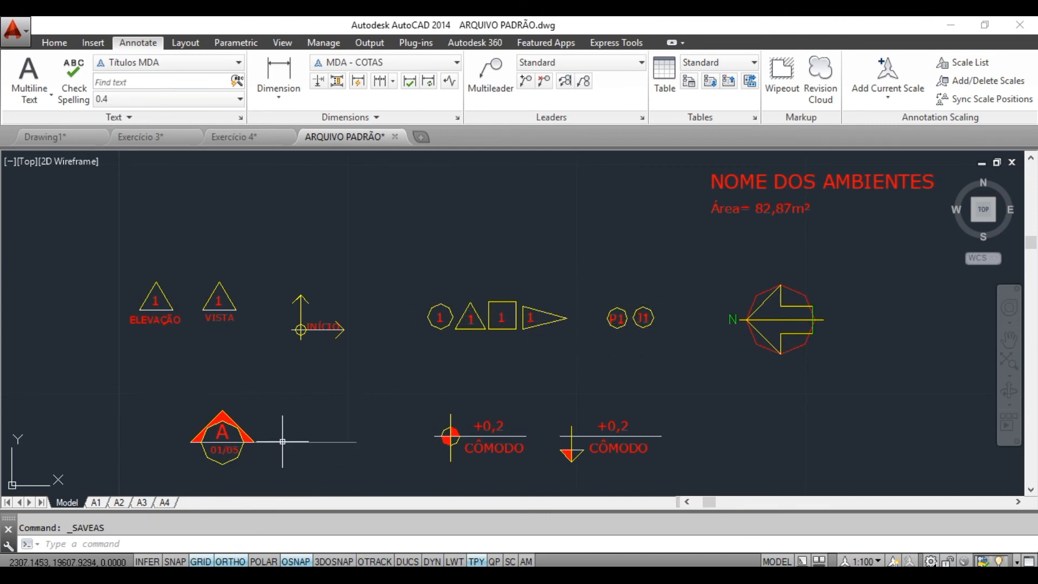
scroll(306, 308, "down", 3)
scroll(366, 310, "up", 8)
scroll(361, 311, "down", 6)
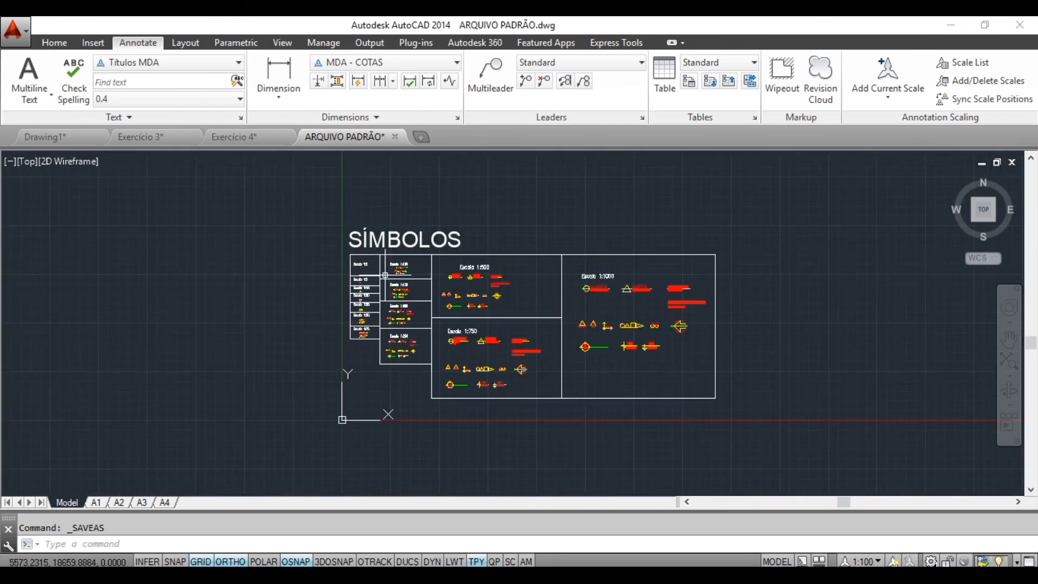
scroll(594, 324, "up", 5)
scroll(591, 336, "up", 2)
scroll(609, 290, "down", 5)
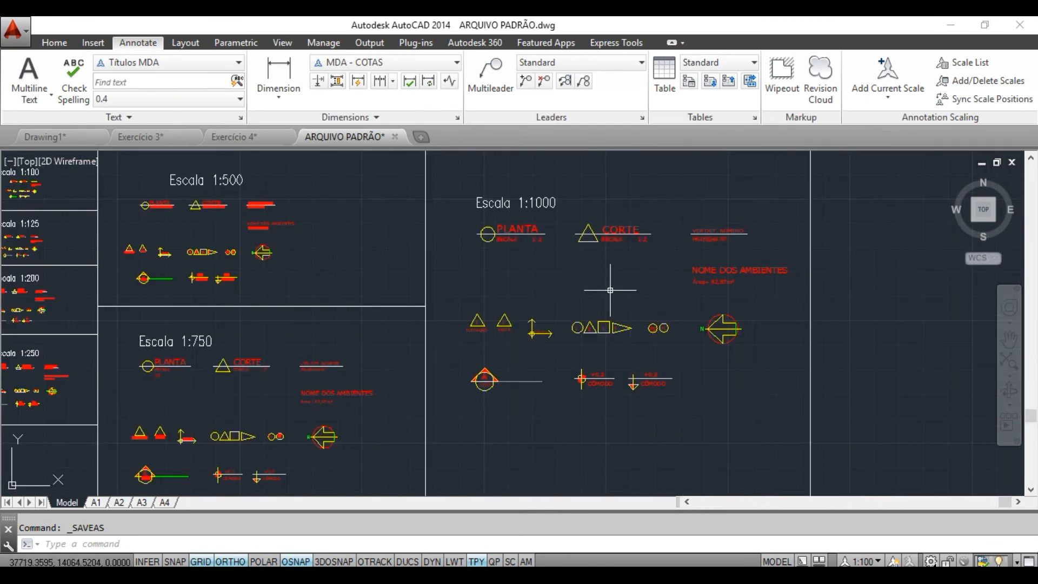
middle_click_drag(470, 359, 499, 371)
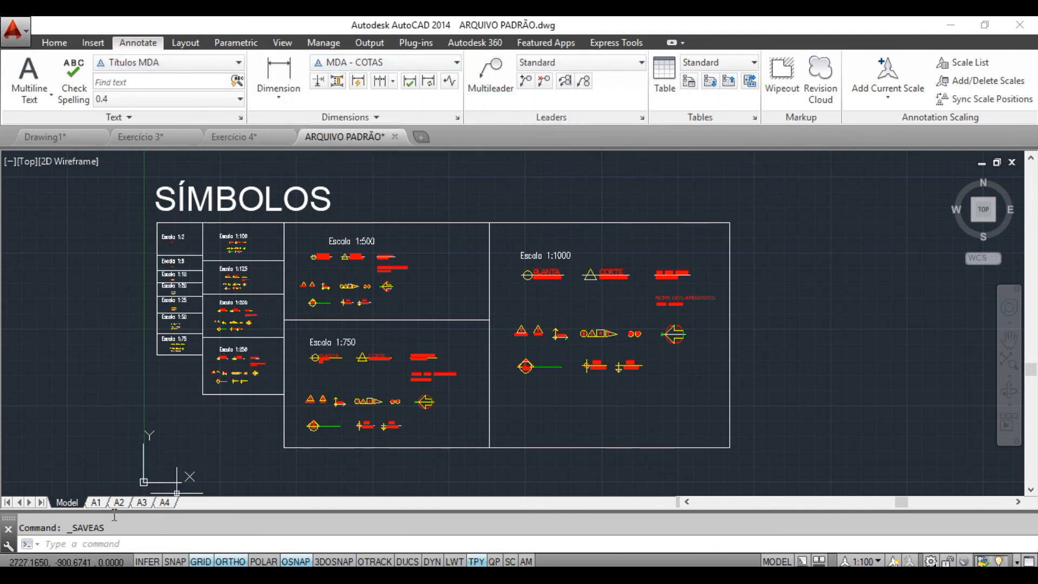
Look through the A1, A2, A3 and A4 sheet layouts of ARQUIVO PADRÃO and return to model space.
left_click(95, 502)
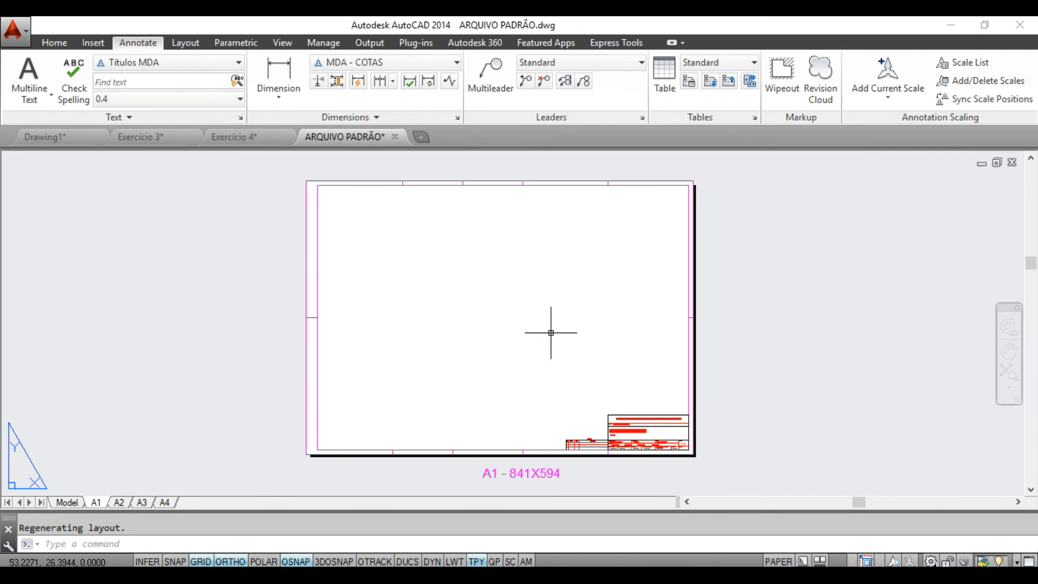
left_click(123, 503)
left_click(142, 502)
left_click(162, 502)
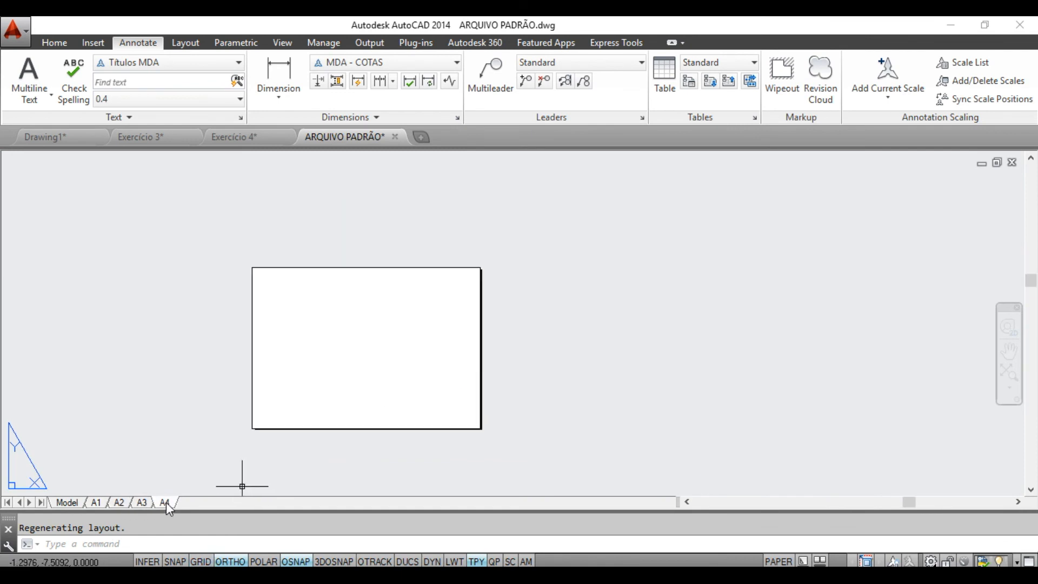
left_click(141, 504)
left_click(120, 503)
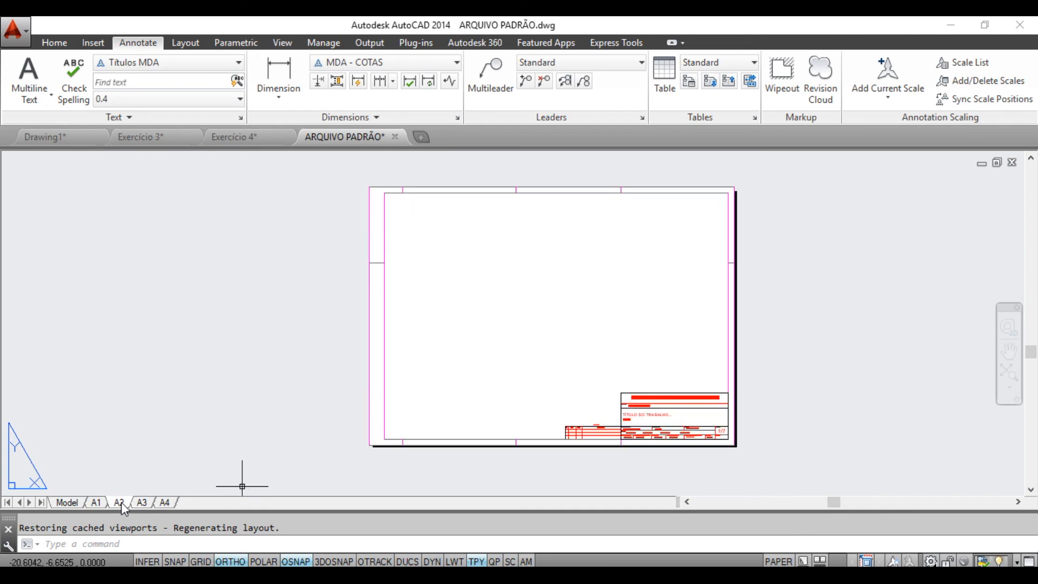
left_click(95, 503)
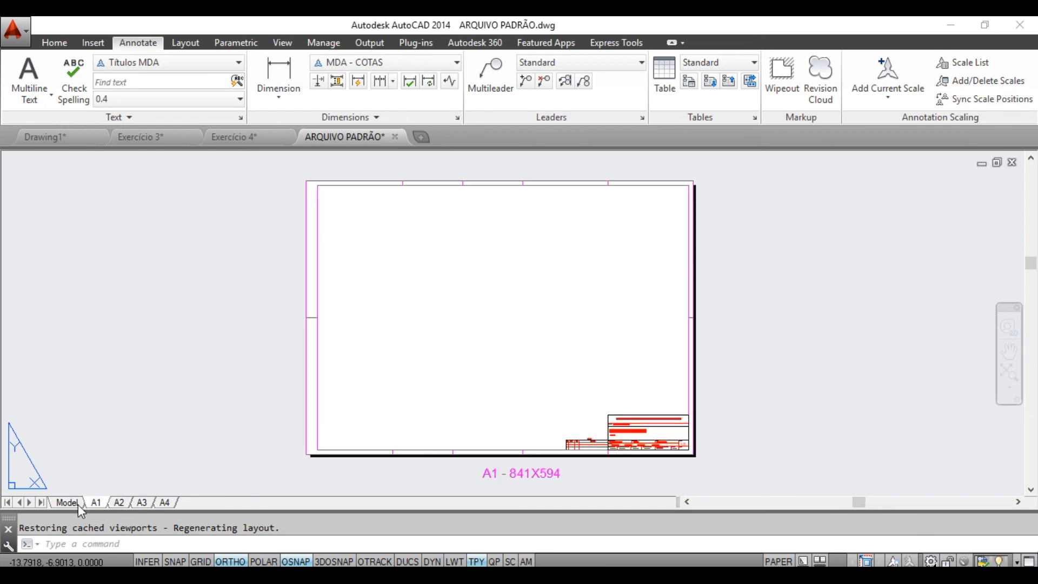
left_click(78, 504)
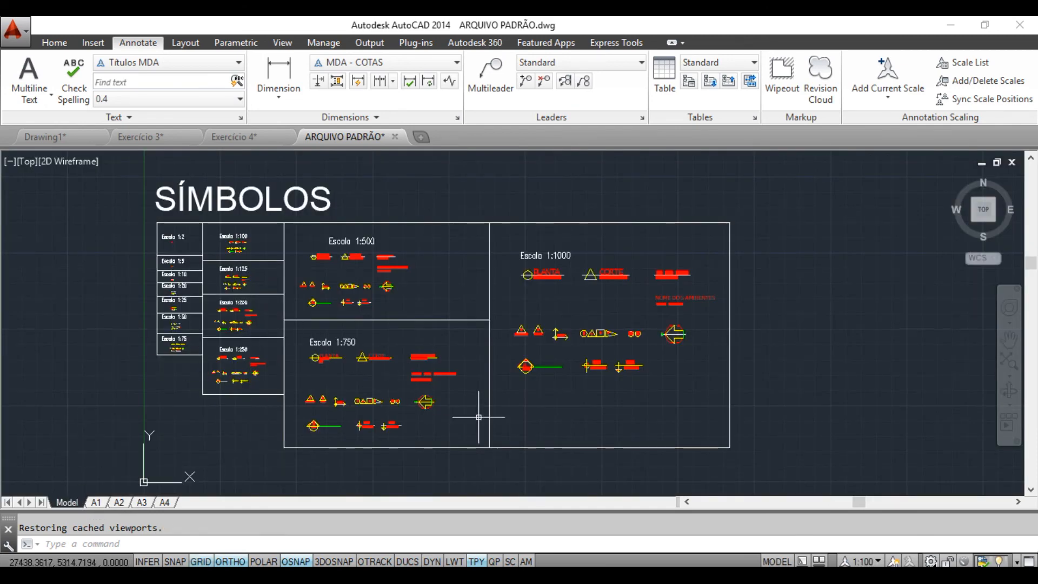
scroll(517, 409, "down", 2)
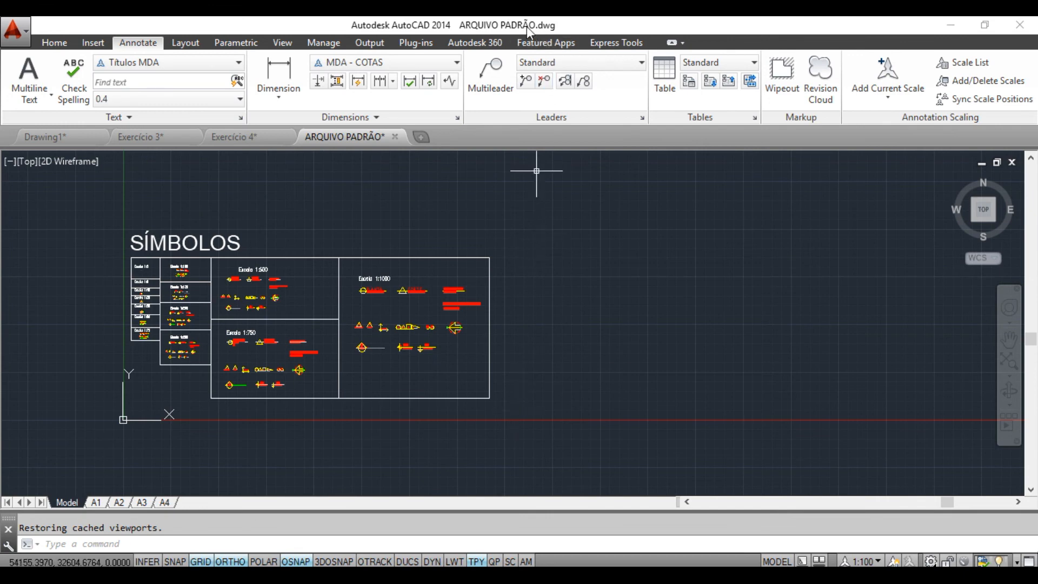
Save the template drawing as a new project file named RESIDÊNCIA FULANO DE TAL in the DESENHO COMPUTACIONAL folder.
left_click(17, 31)
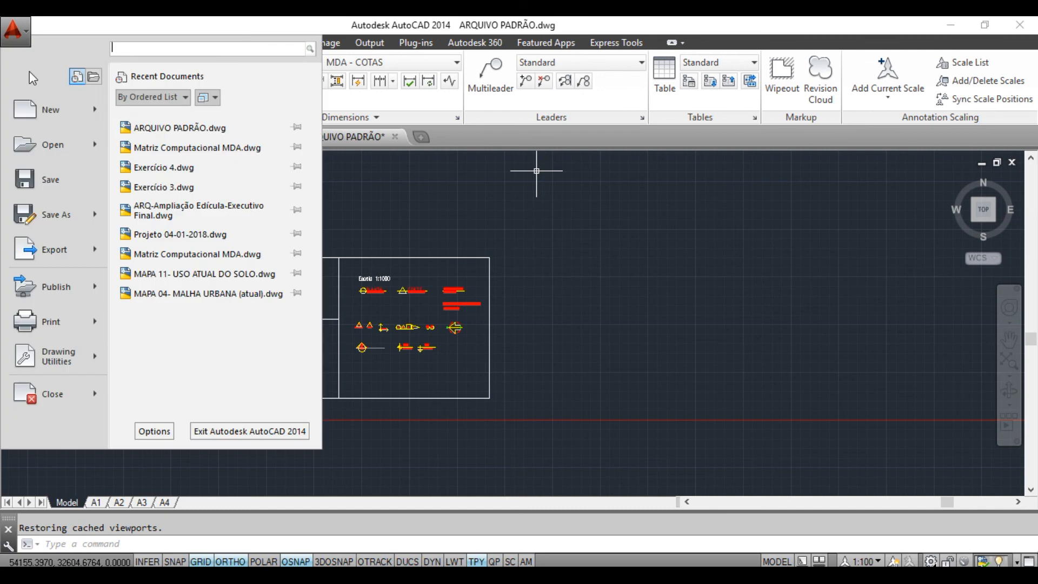
left_click(506, 227)
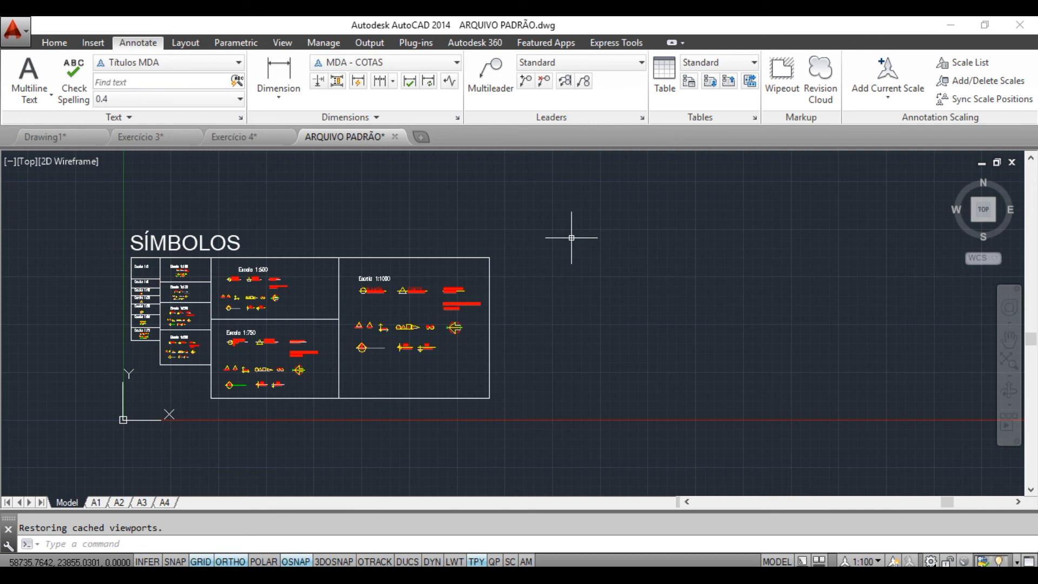
left_click(15, 30)
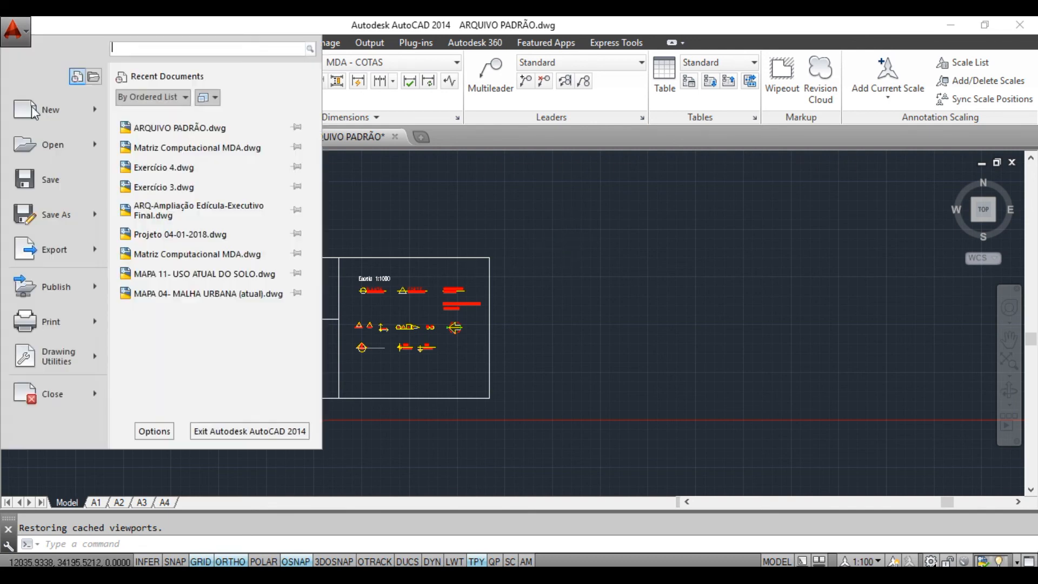
left_click(478, 337)
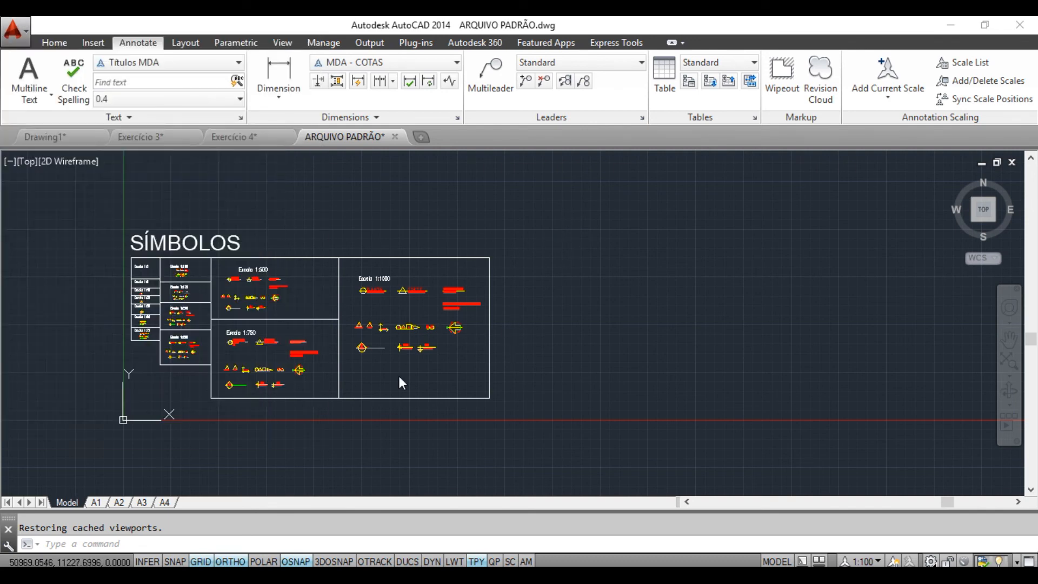
type("RESIDÊNCIA FULANO DE TAL")
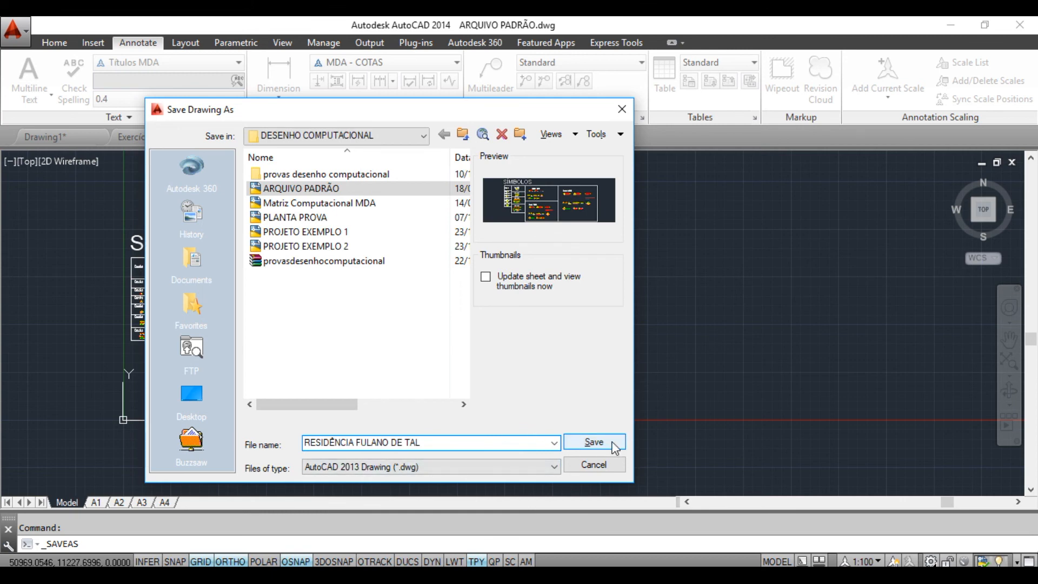
left_click(614, 444)
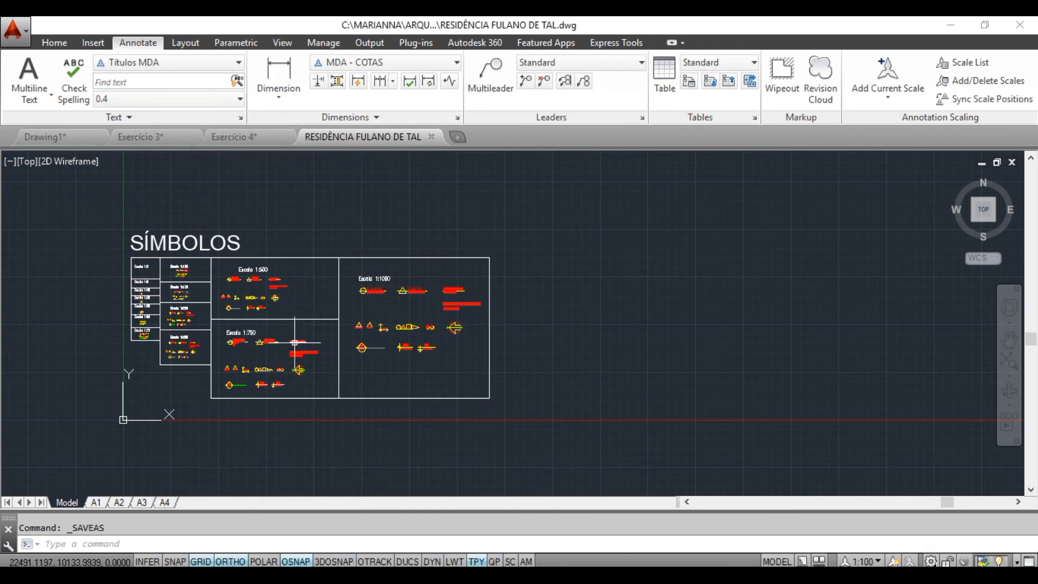
Examine the smaller-scale symbol sets of the SÍMBOLOS table in the RESIDÊNCIA FULANO DE TAL drawing.
middle_click_drag(325, 372, 323, 346)
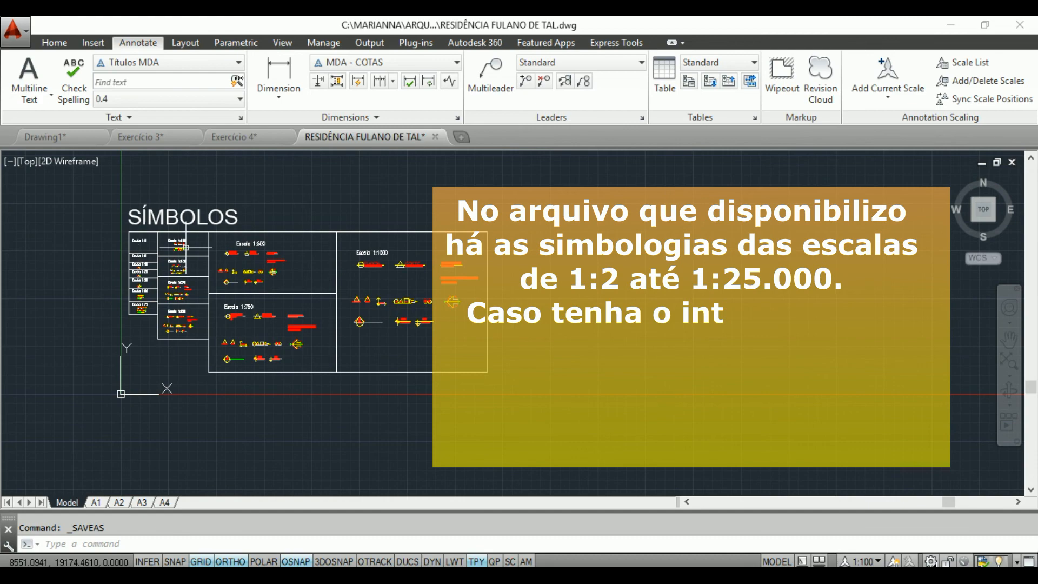
scroll(185, 247, "up", 4)
scroll(166, 272, "up", 2)
middle_click_drag(167, 271, 371, 276)
middle_click_drag(385, 331, 322, 278)
scroll(324, 357, "up", 6)
scroll(367, 309, "down", 4)
scroll(367, 308, "down", 5)
middle_click_drag(367, 309, 262, 348)
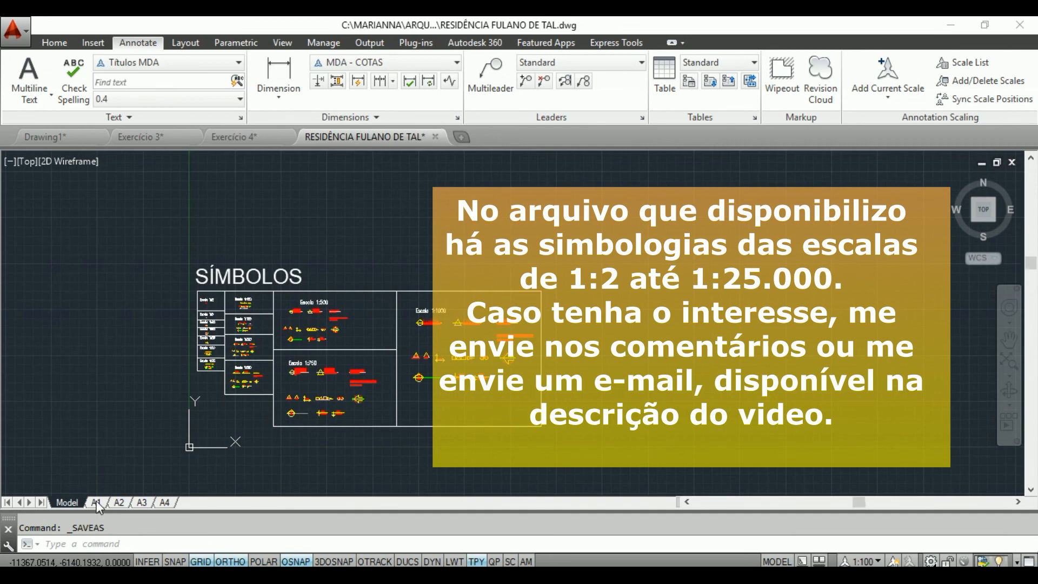
Review the A1 to A4 sheet layouts of RESIDÊNCIA FULANO DE TAL, recheck A1, and return to the symbol table in model space.
left_click(97, 502)
left_click(123, 503)
left_click(140, 503)
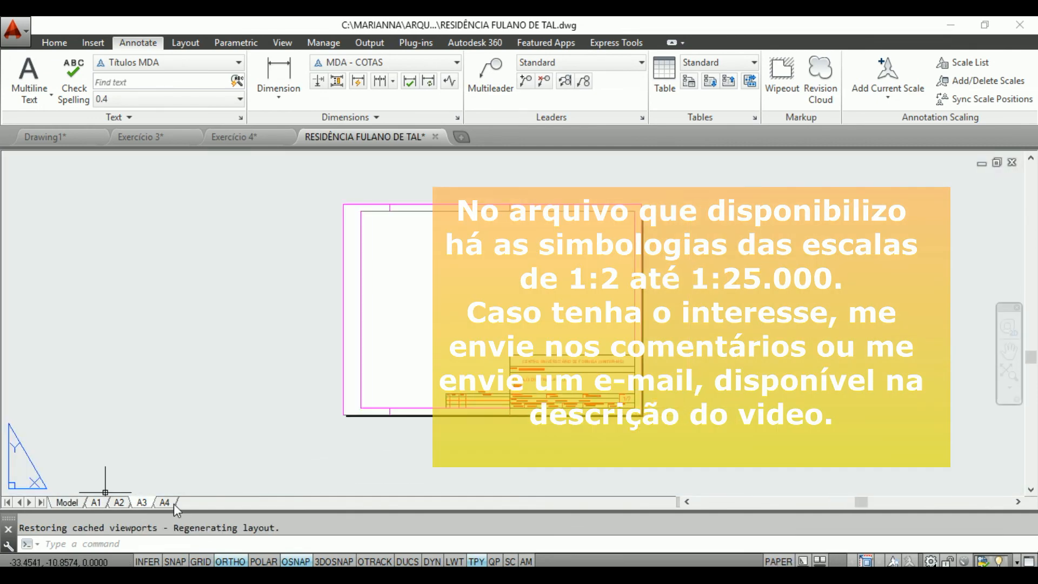
left_click(169, 502)
left_click(78, 502)
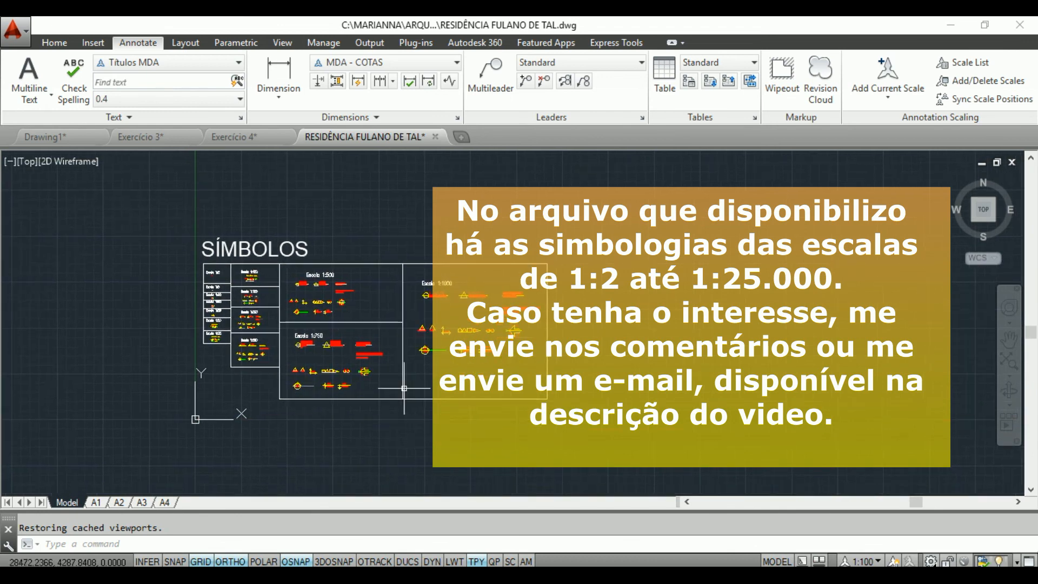
scroll(314, 341, "up", 3)
middle_click_drag(355, 366, 354, 366)
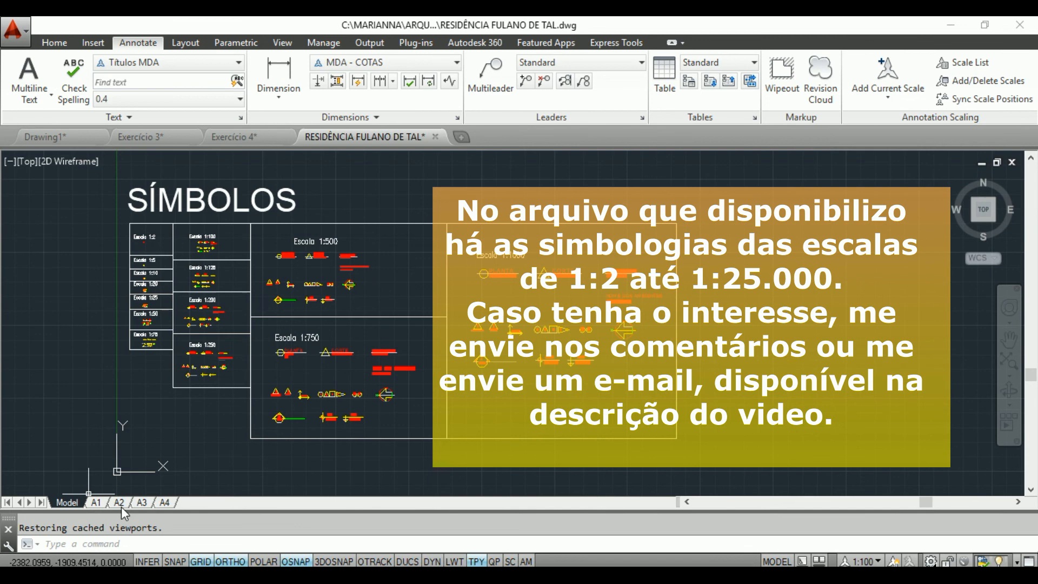
left_click(97, 502)
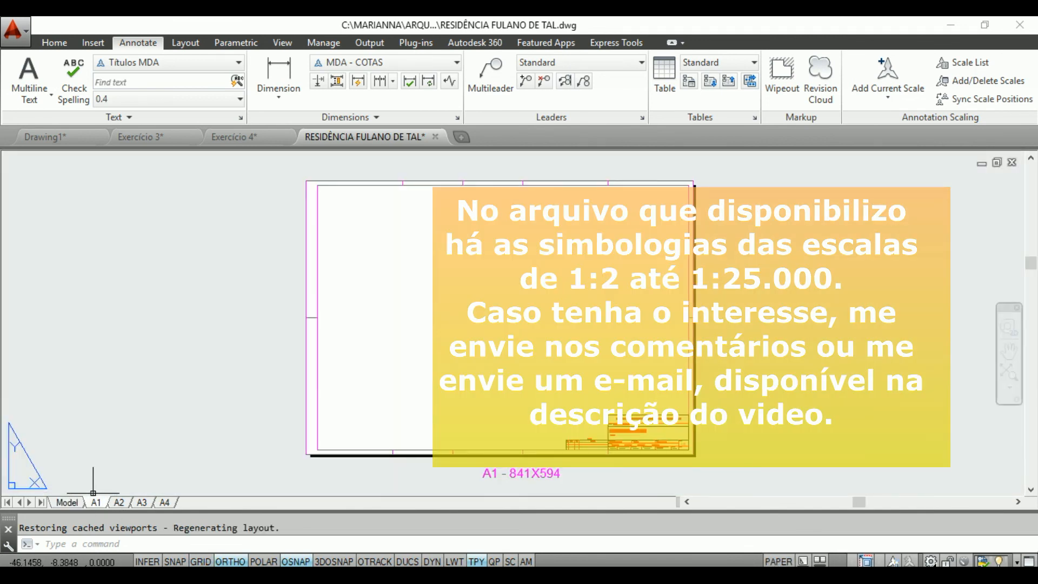
left_click(81, 503)
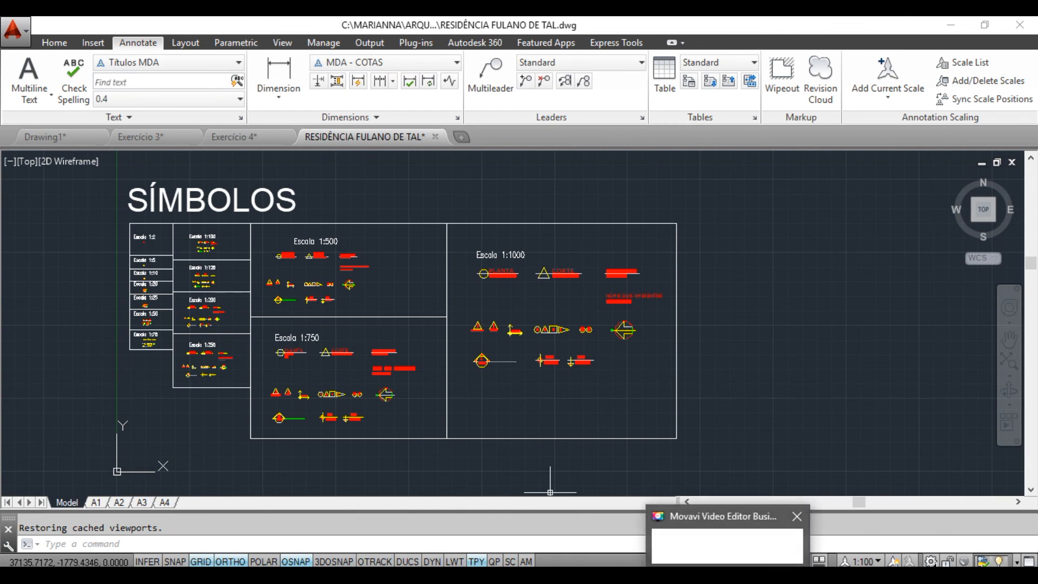
middle_click_drag(672, 387, 617, 390)
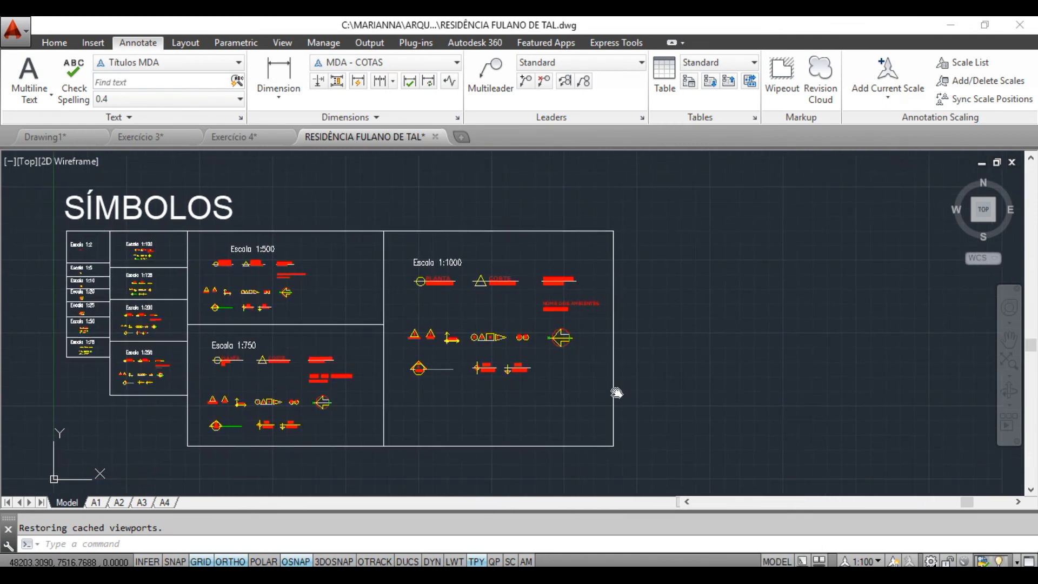